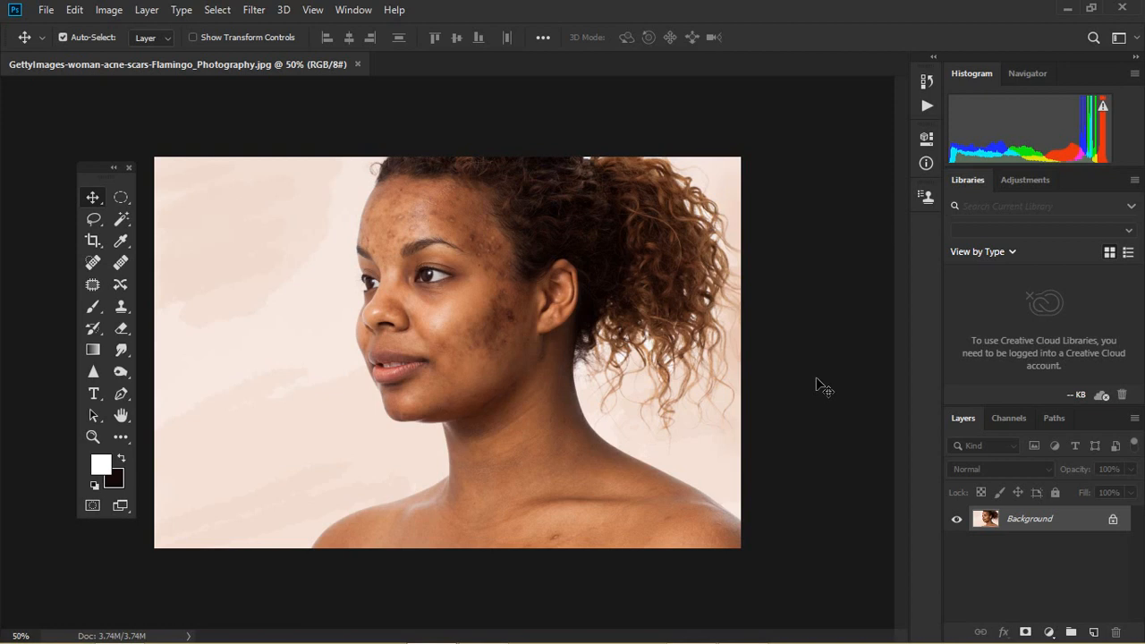
pyautogui.hotkey('ctrl', '+')
pyautogui.hotkey('ctrl', '+')
pyautogui.hotkey('ctrl', '+')
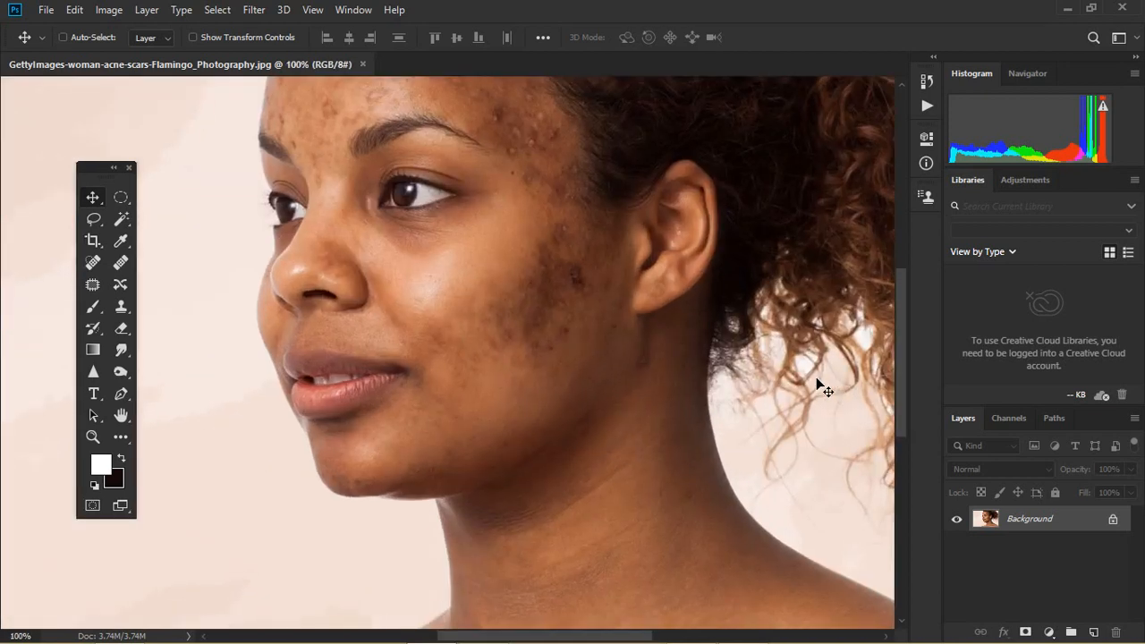
pyautogui.hotkey('ctrl', '-')
pyautogui.hotkey('ctrl', '-')
pyautogui.hotkey('ctrl', '-')
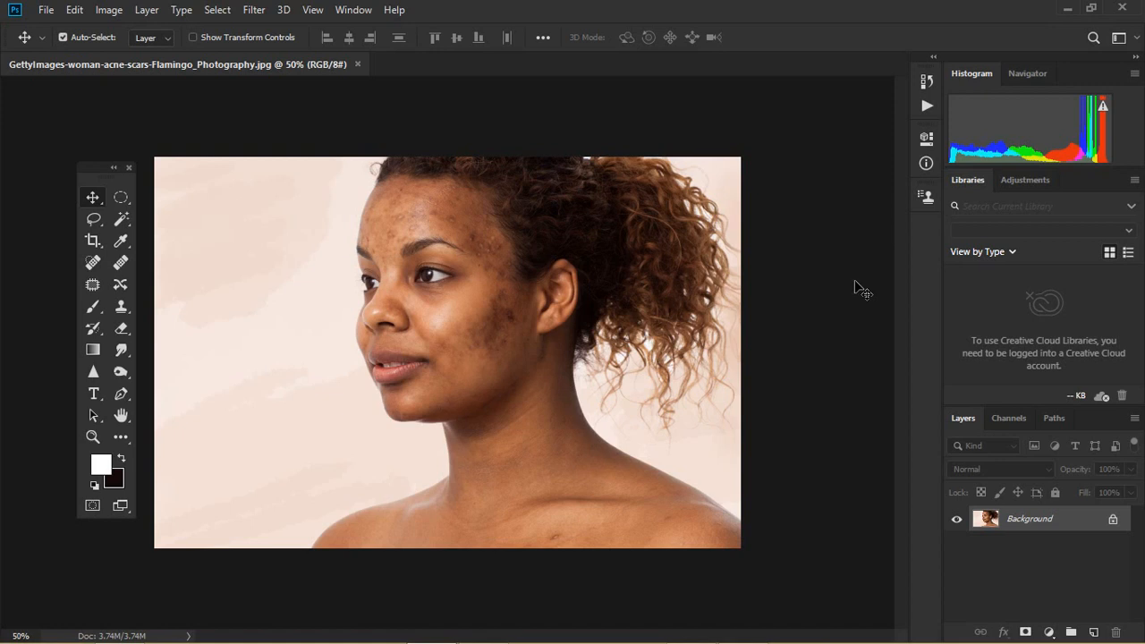
# Step: Try to move the Background layer with the Move tool, declining its conversion to a normal layer
pyautogui.rightClick(93, 197)
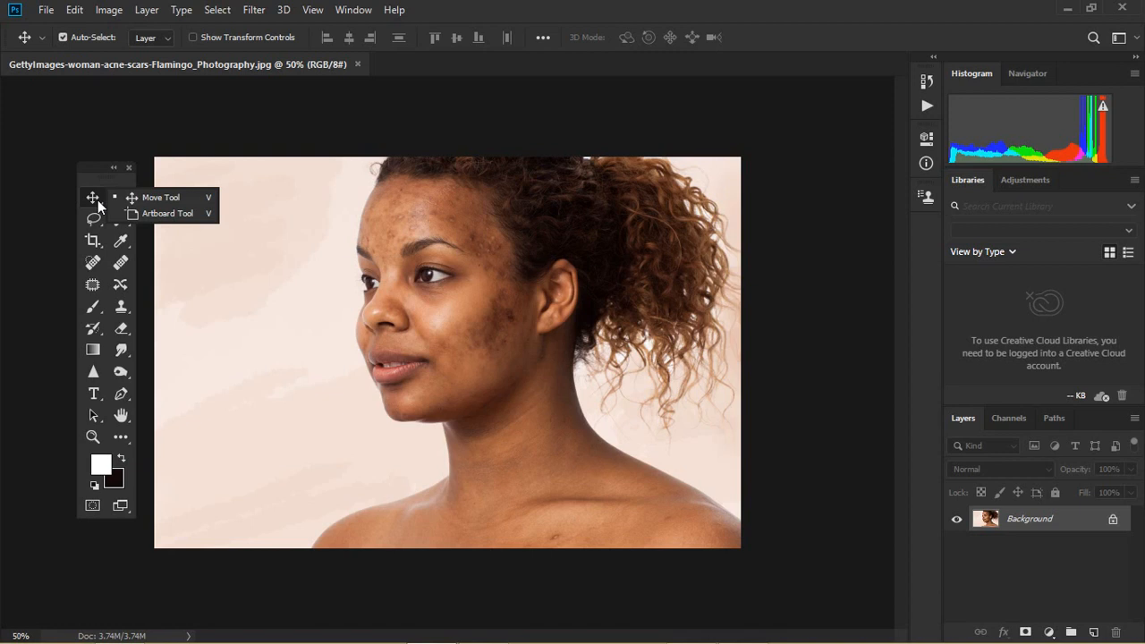
pyautogui.click(150, 198)
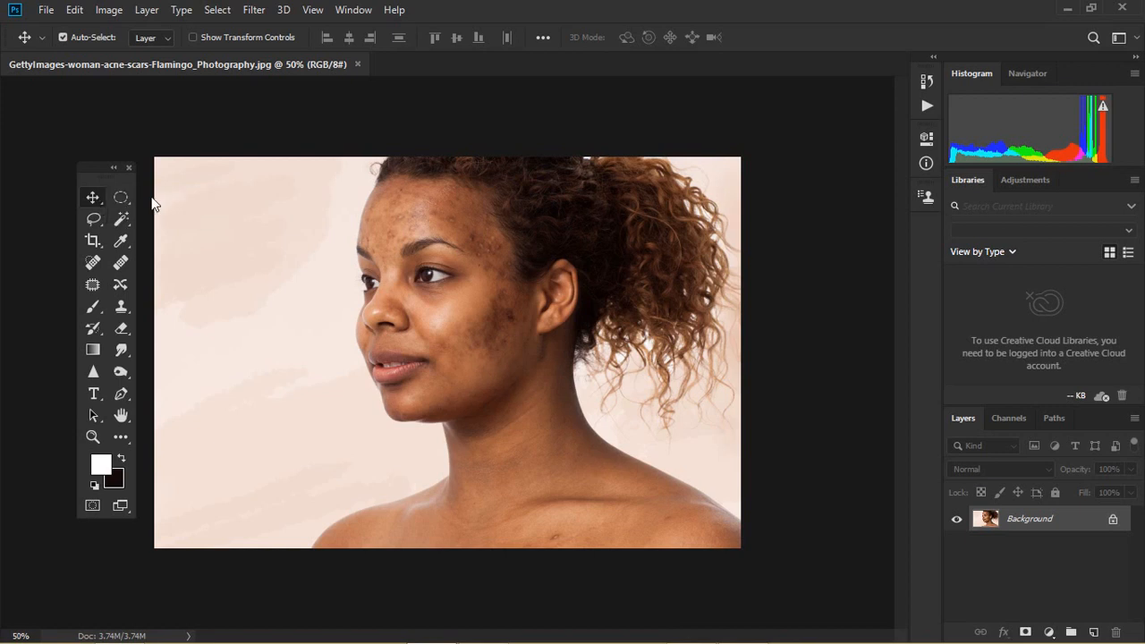
pyautogui.moveTo(505, 286); pyautogui.dragTo(472, 260)
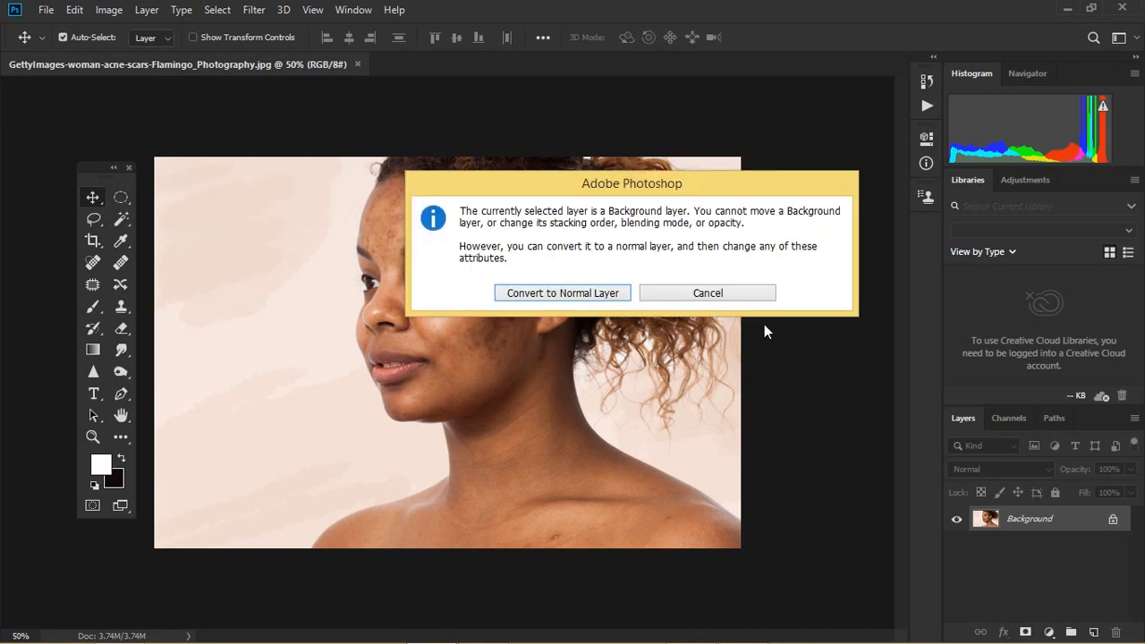
pyautogui.click(736, 294)
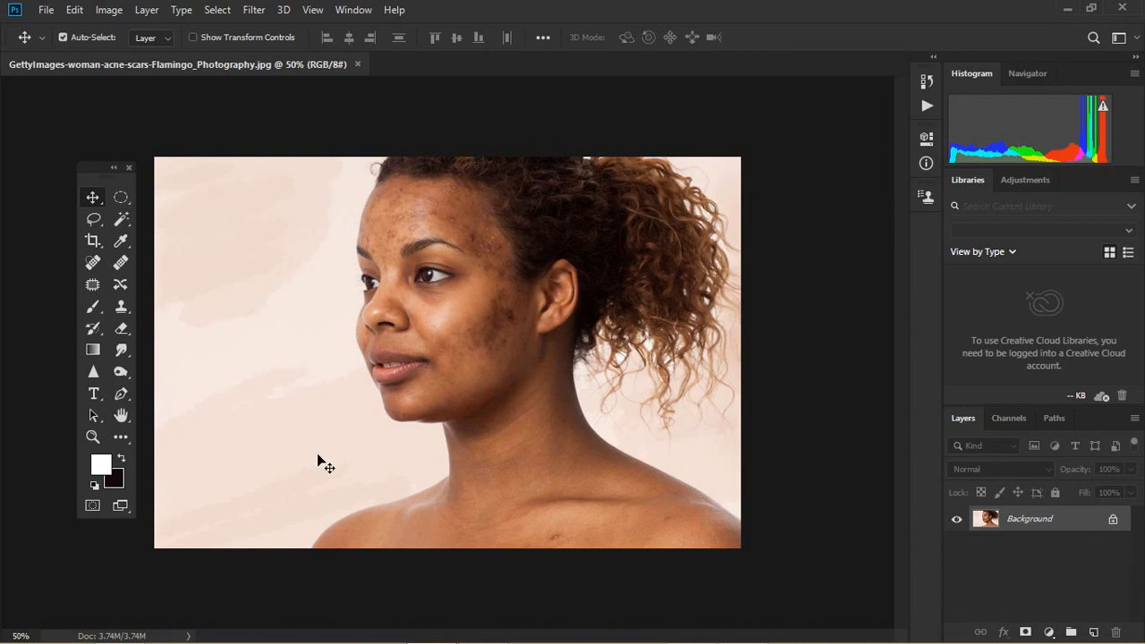
# Step: Duplicate the Background layer and hide the original, moving the copy across the canvas and back into place
pyautogui.hotkey('ctrl', 'j')
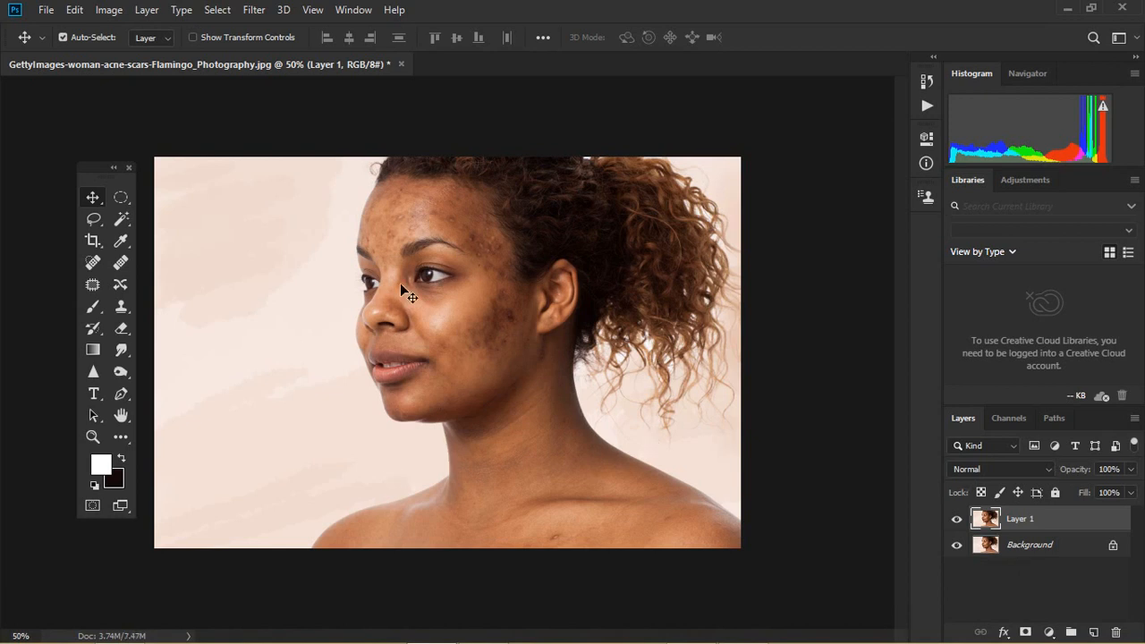
pyautogui.moveTo(420, 339); pyautogui.dragTo(657, 328)
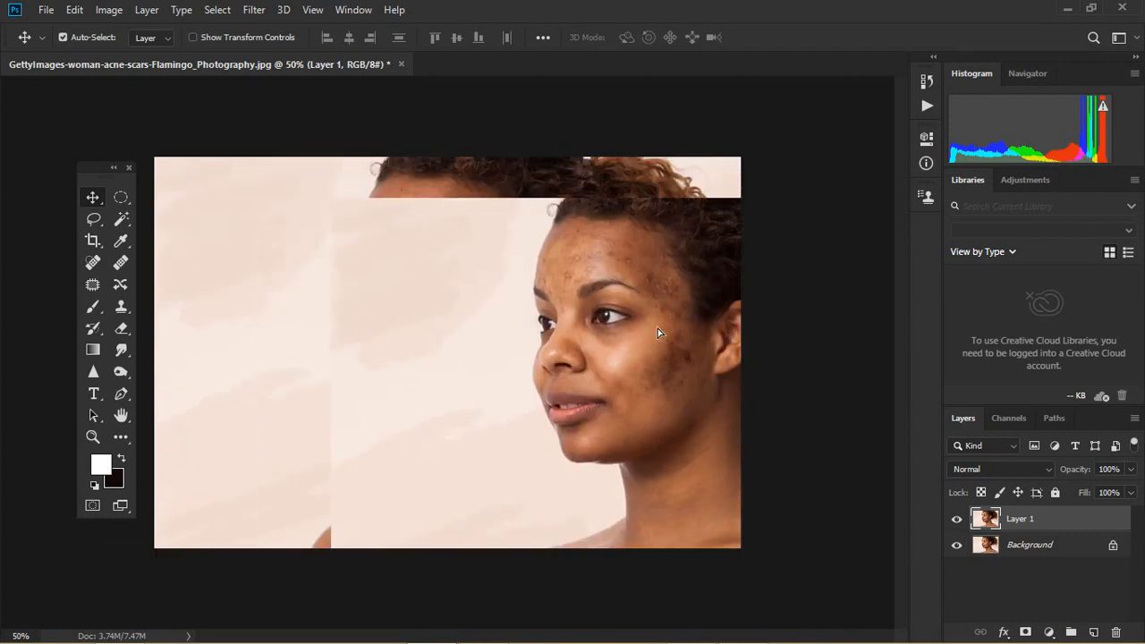
pyautogui.click(957, 545)
pyautogui.moveTo(535, 418); pyautogui.dragTo(353, 376)
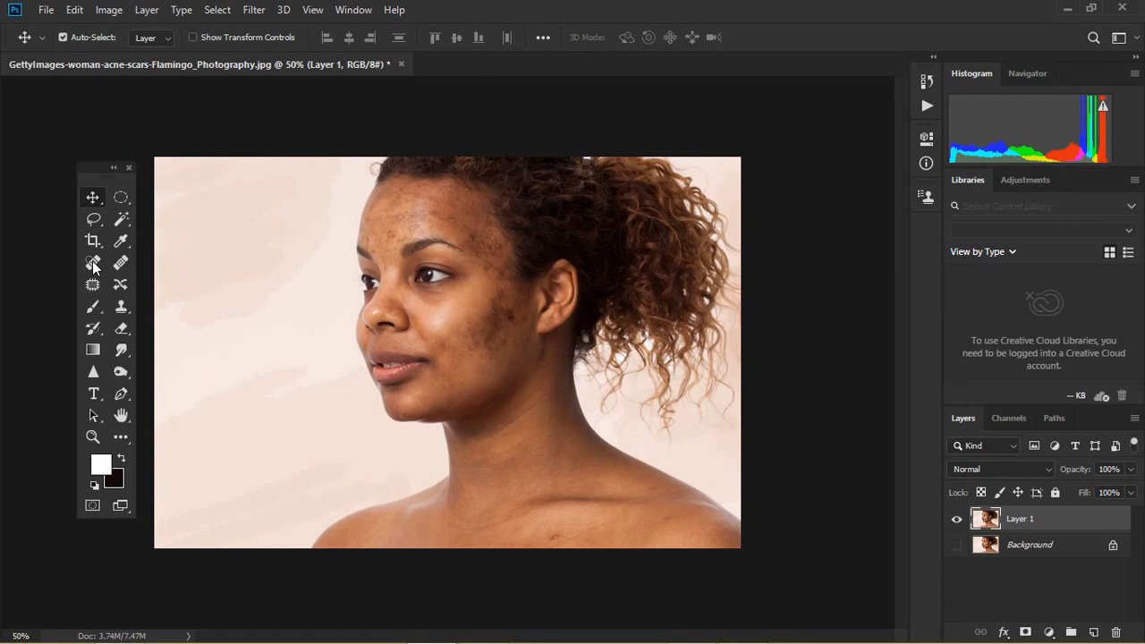
# Step: Draw a circular marquee selection around the woman's head on Layer 1 and shift it to frame the face
pyautogui.click(117, 199)
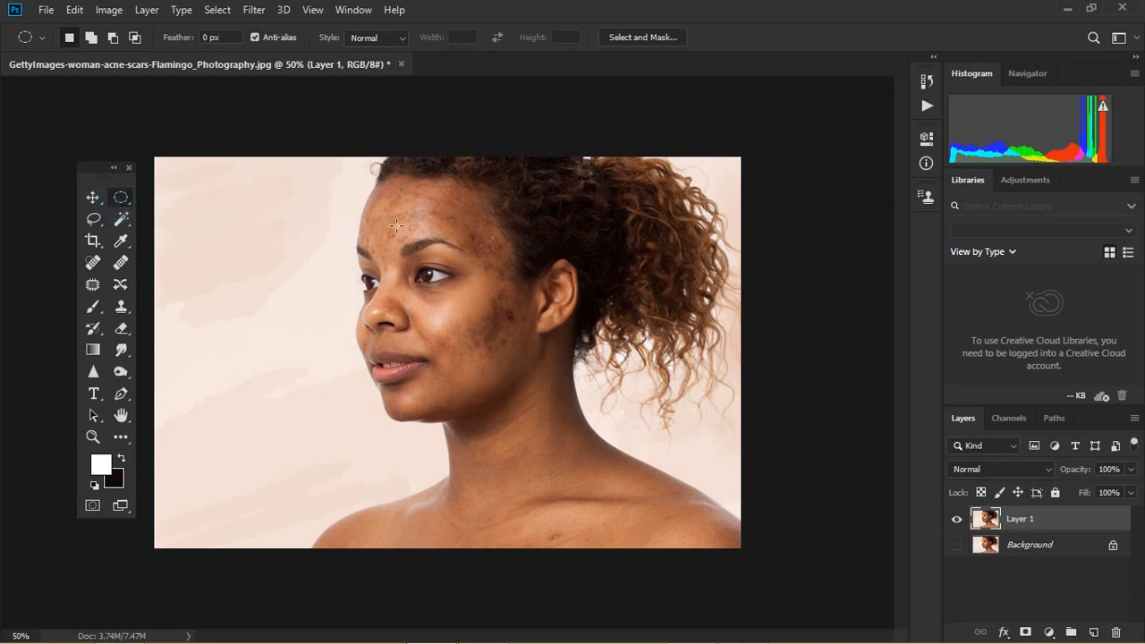
pyautogui.moveTo(296, 149); pyautogui.dragTo(636, 553)
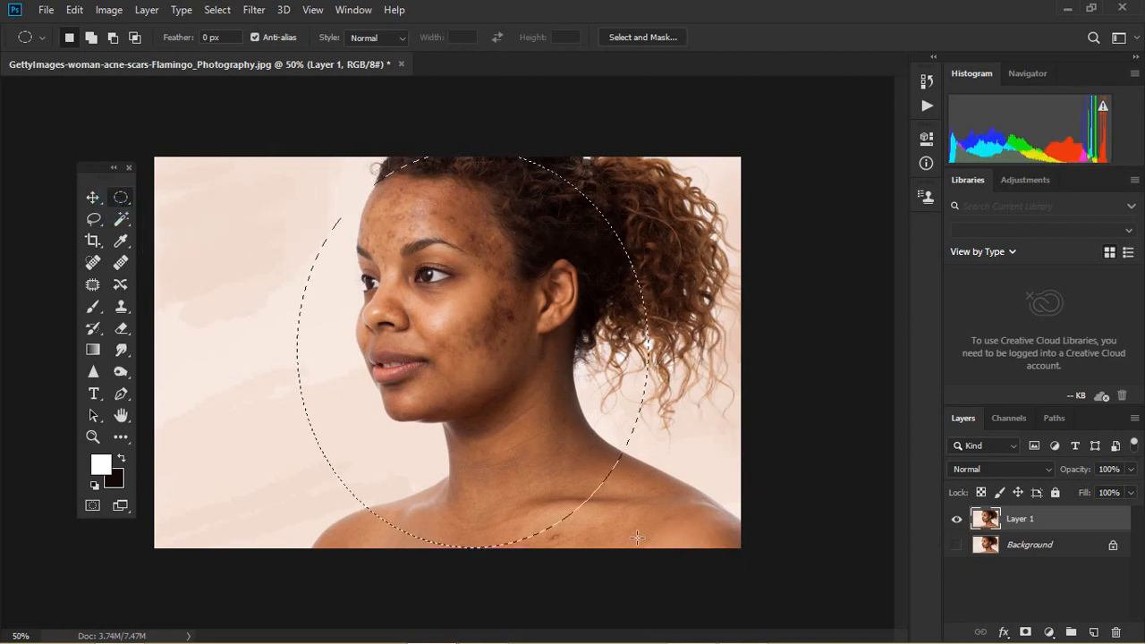
pyautogui.hotkey('ctrl', 'd')
pyautogui.moveTo(304, 191); pyautogui.dragTo(603, 497)
pyautogui.hotkey('ctrl', 'd')
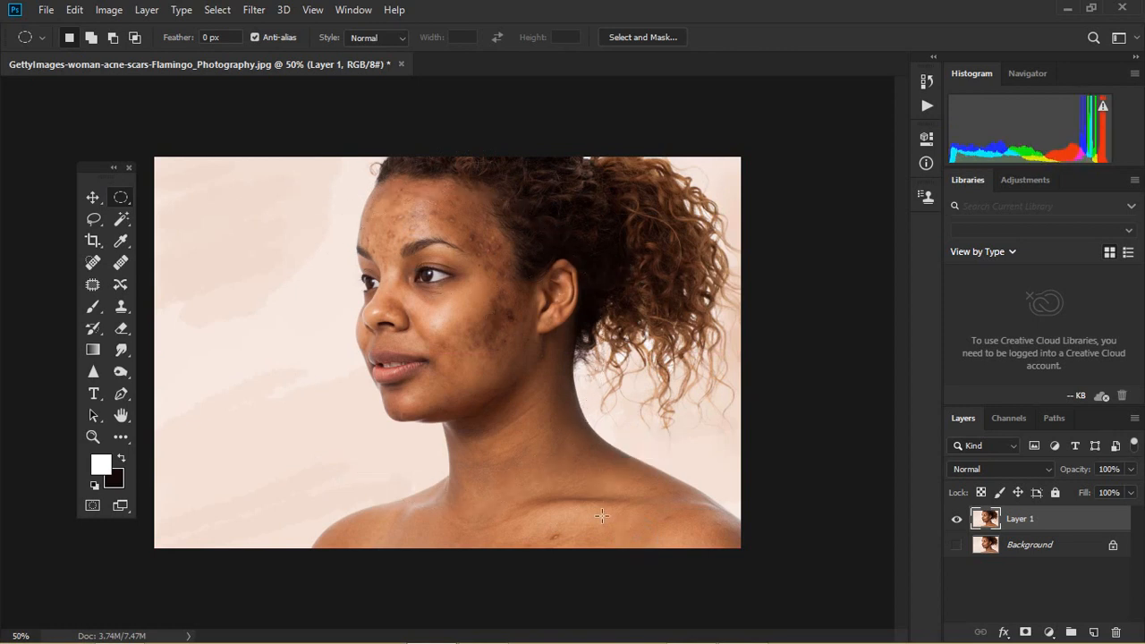
pyautogui.moveTo(308, 177); pyautogui.dragTo(623, 497)
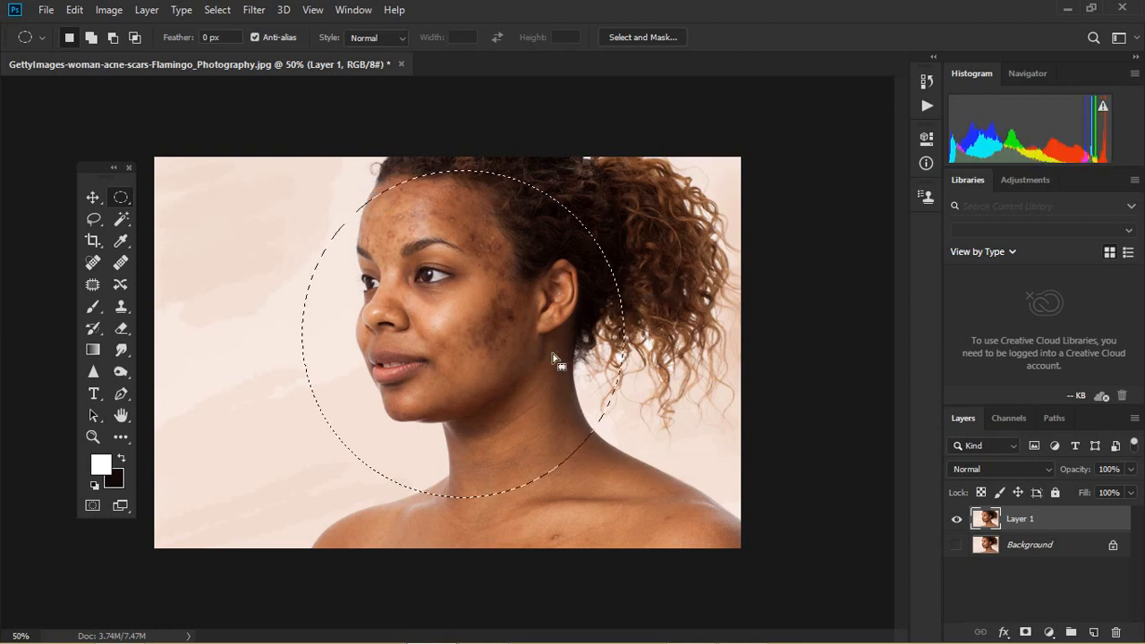
pyautogui.moveTo(557, 362); pyautogui.dragTo(542, 349)
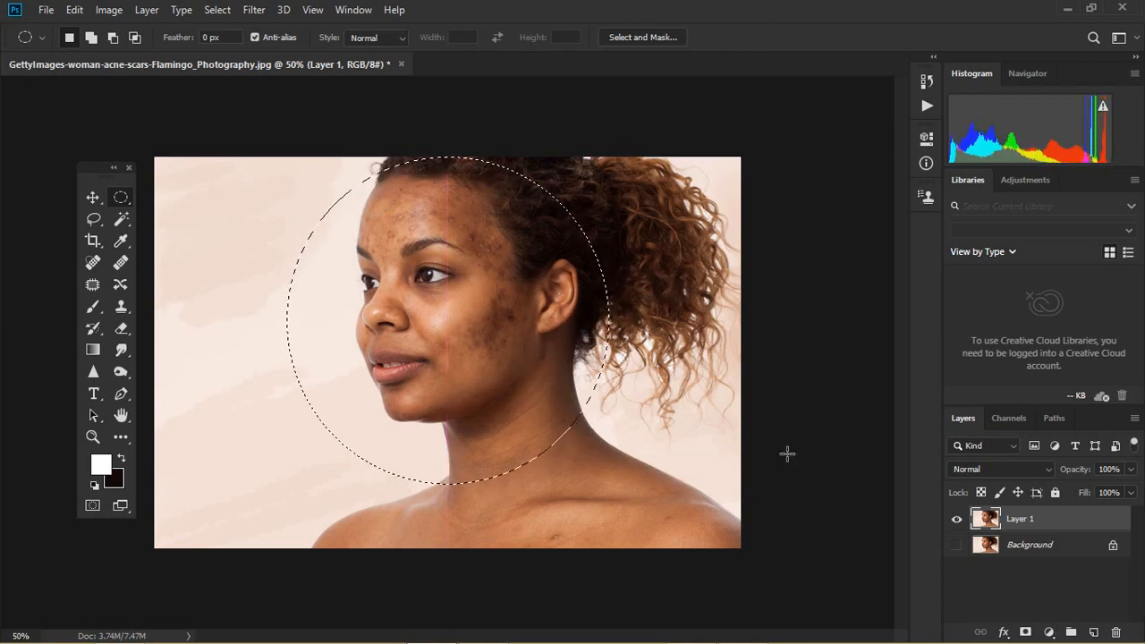
# Step: Copy the circular selection to a new layer, hiding Layer 1, and move the cutout to the left side of the canvas
pyautogui.hotkey('ctrl', 'j')
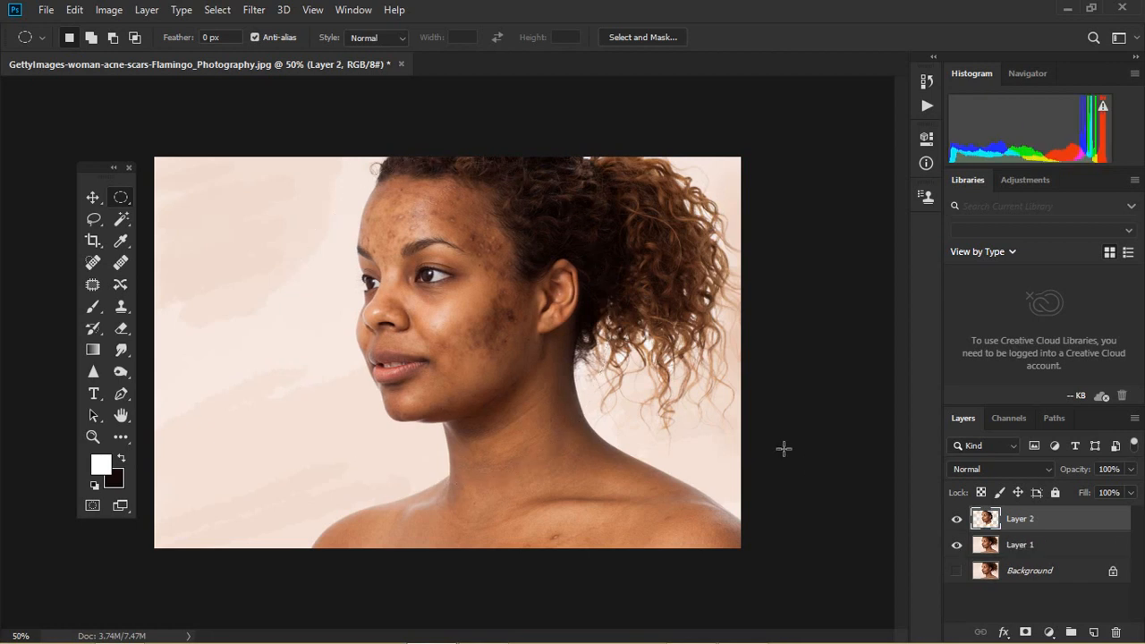
pyautogui.click(956, 545)
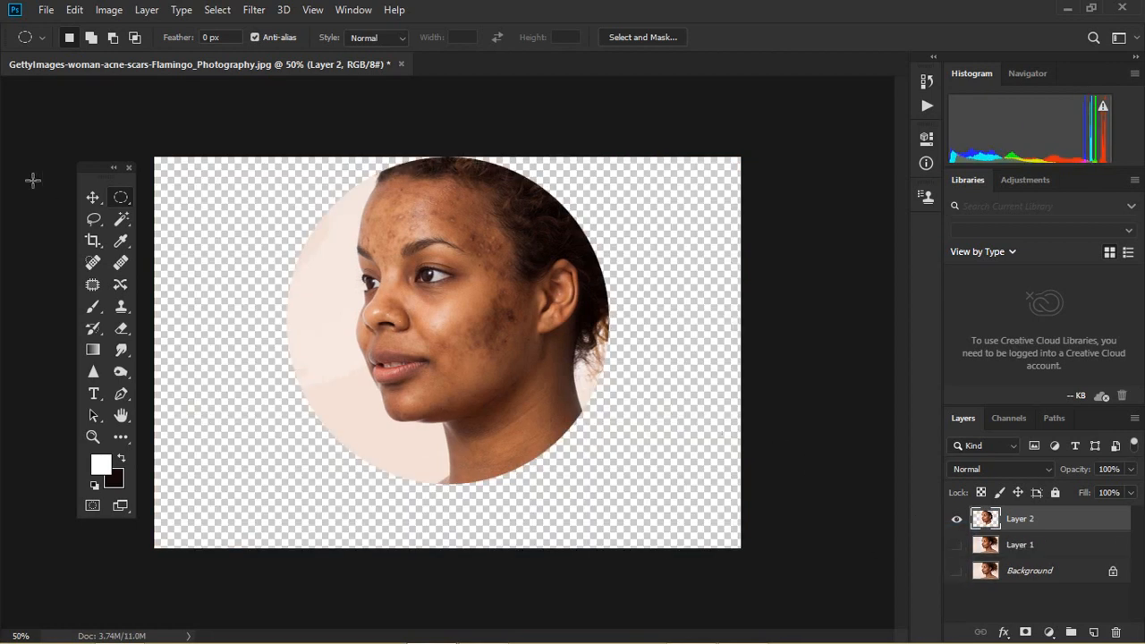
pyautogui.click(93, 198)
pyautogui.moveTo(529, 277); pyautogui.dragTo(407, 314)
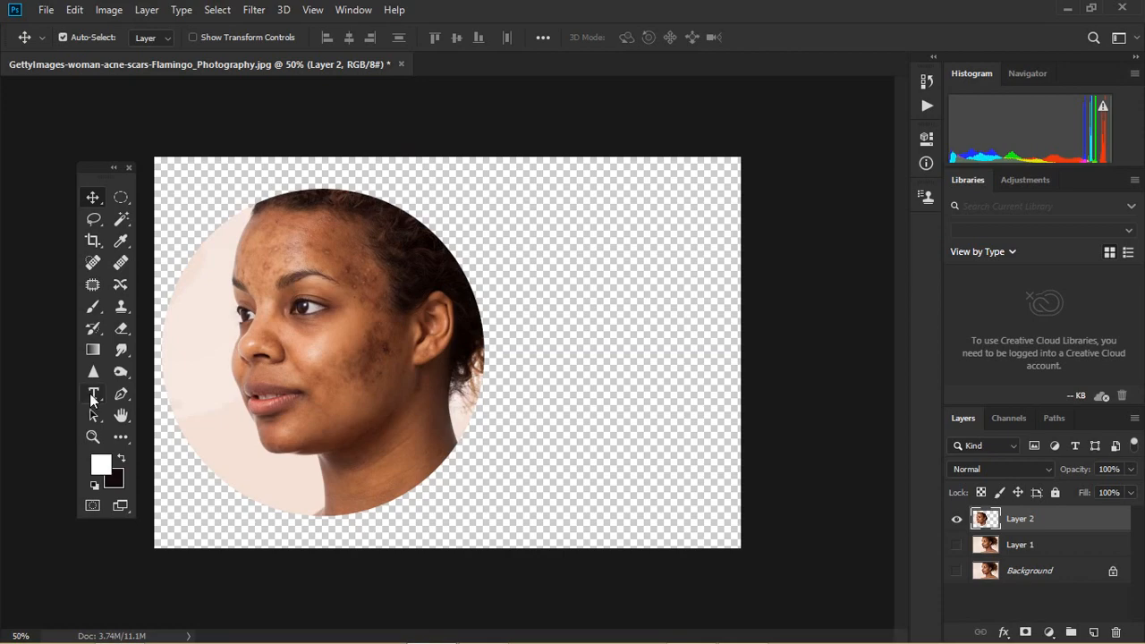
# Step: Show only Layer 1 and select its head and hair area with the Rectangular Marquee tool
pyautogui.click(121, 196)
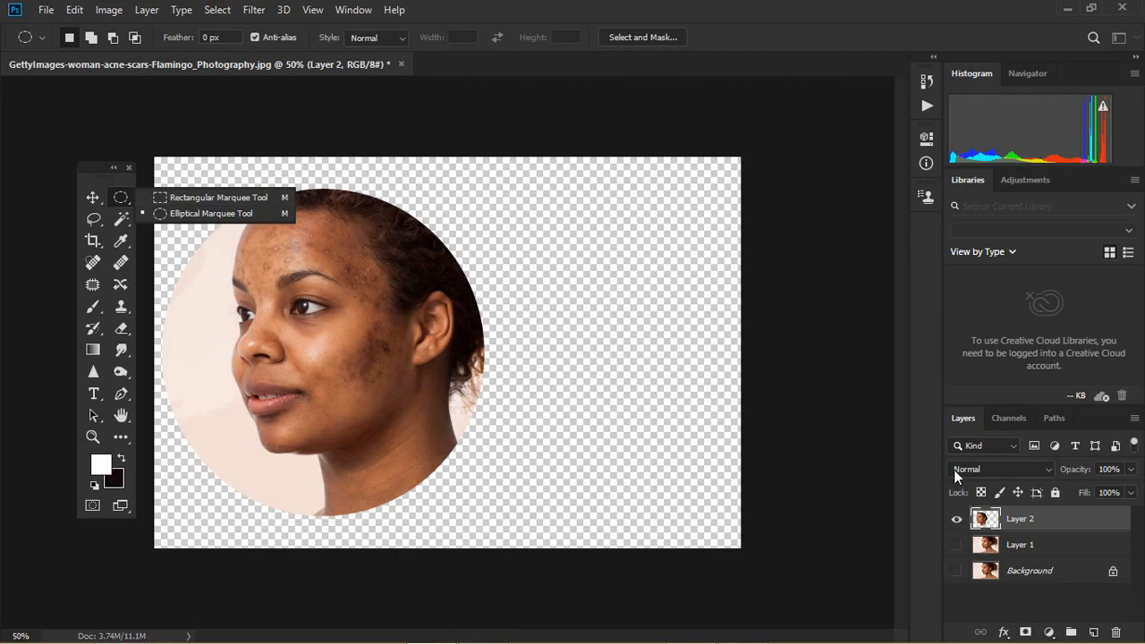
pyautogui.click(956, 518)
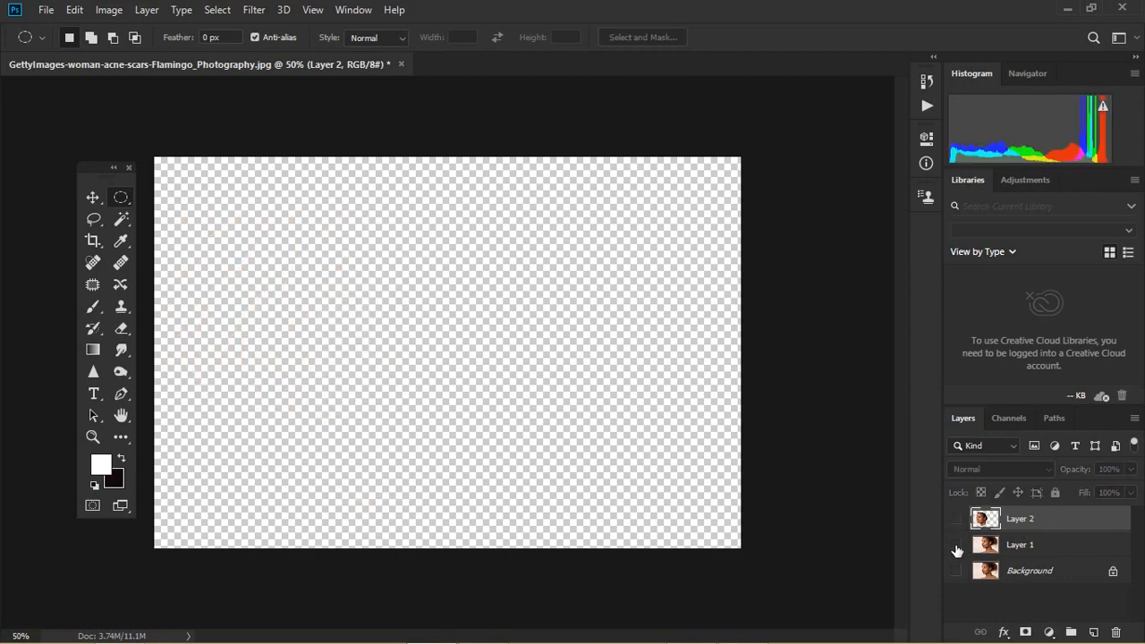
pyautogui.click(957, 545)
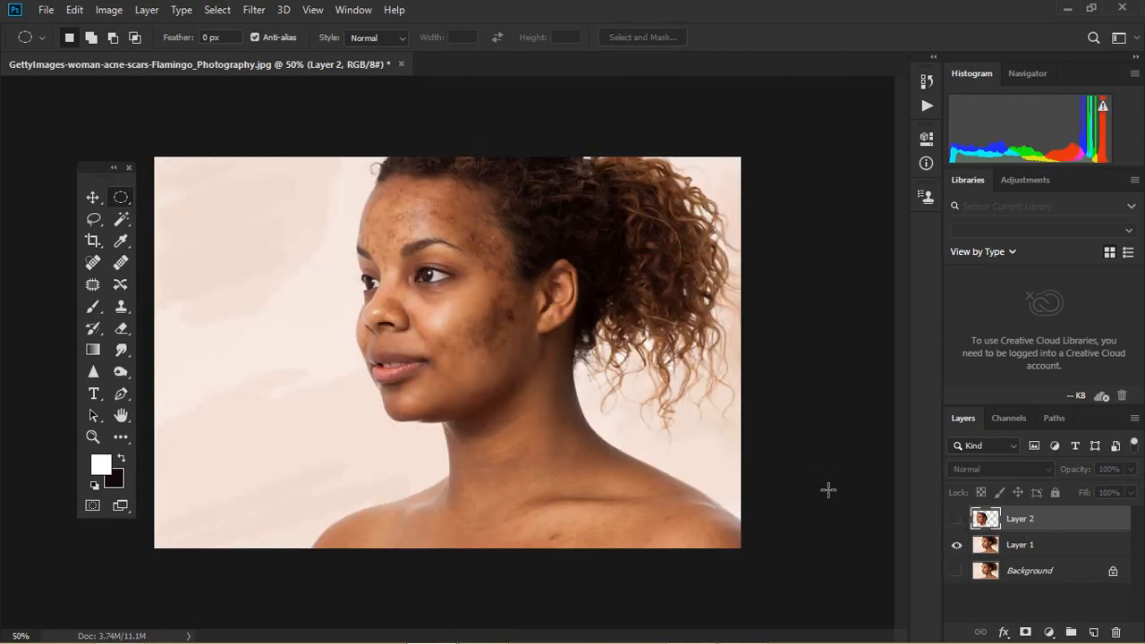
pyautogui.rightClick(121, 197)
pyautogui.click(209, 193)
pyautogui.moveTo(294, 161); pyautogui.dragTo(726, 450)
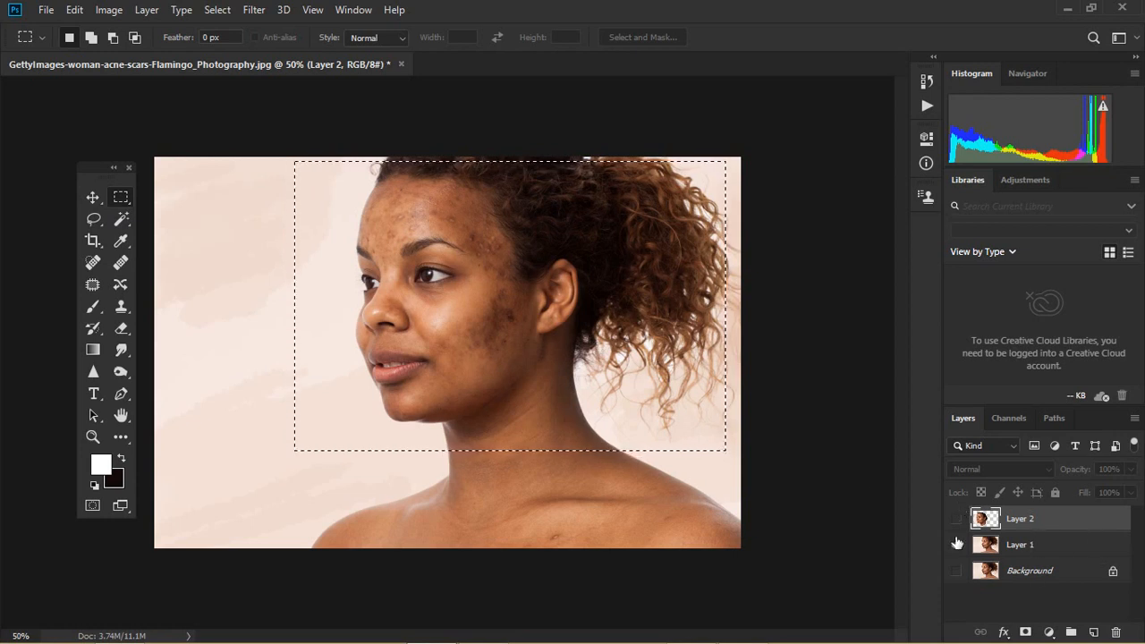
pyautogui.click(1020, 548)
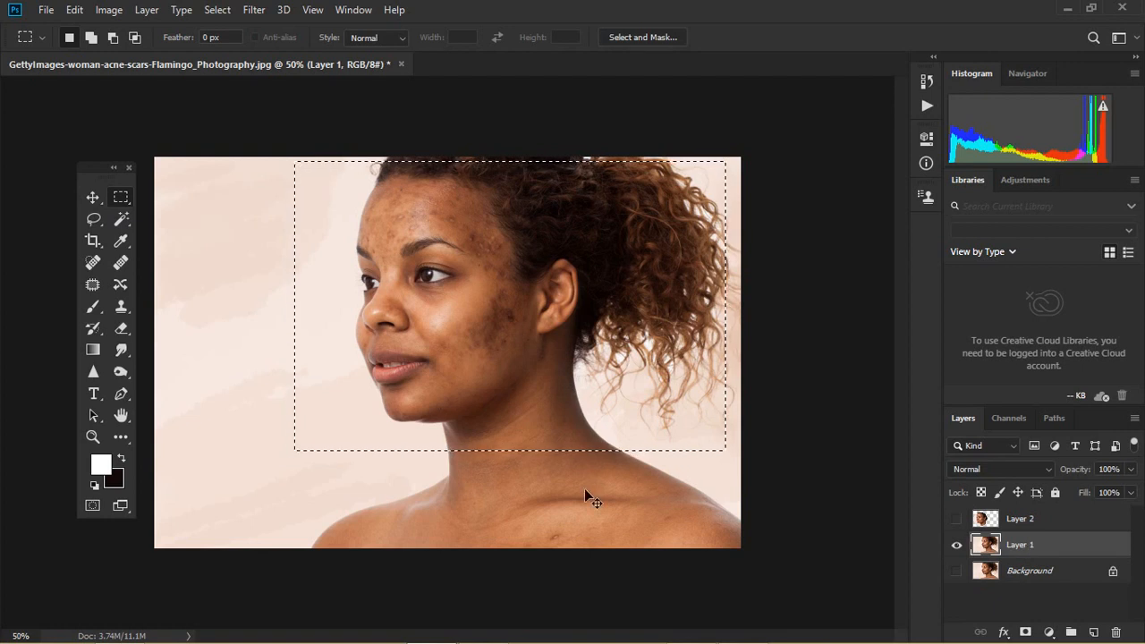
# Step: Copy the rectangular selection to a new layer, hiding Layer 1, and move the cutout down and left on the canvas
pyautogui.hotkey('ctrl', 'j')
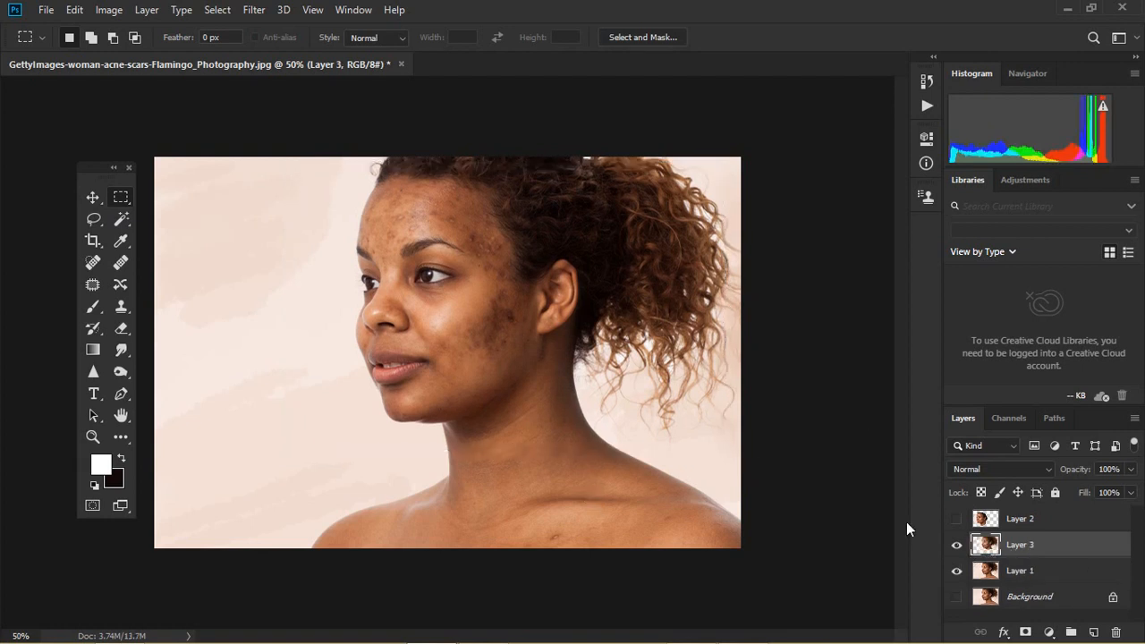
pyautogui.click(956, 570)
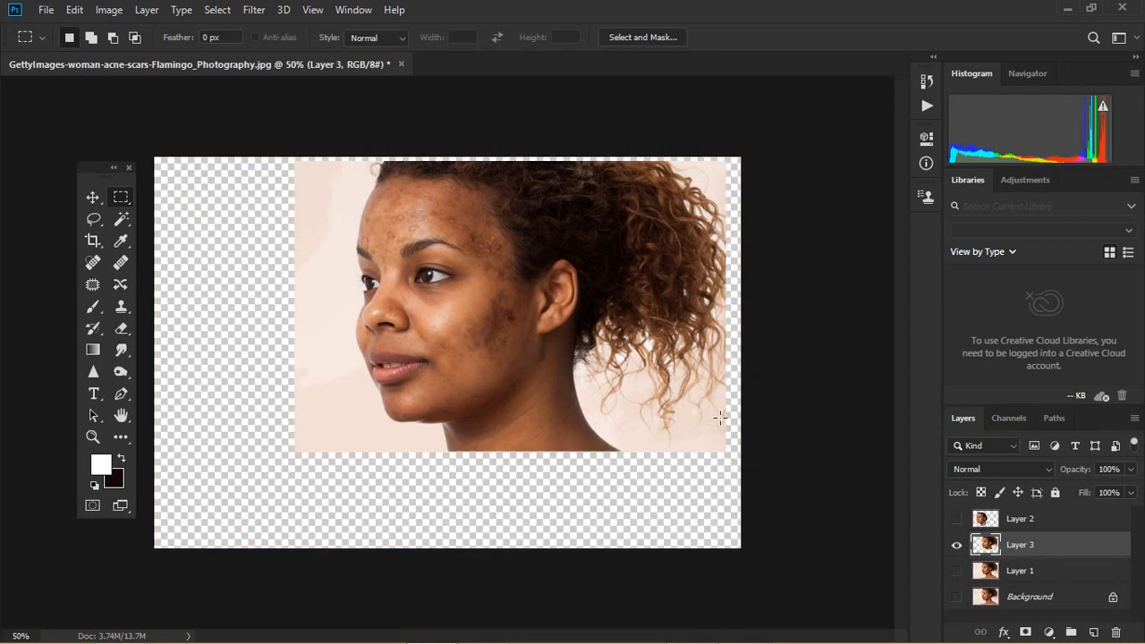
pyautogui.press('v')
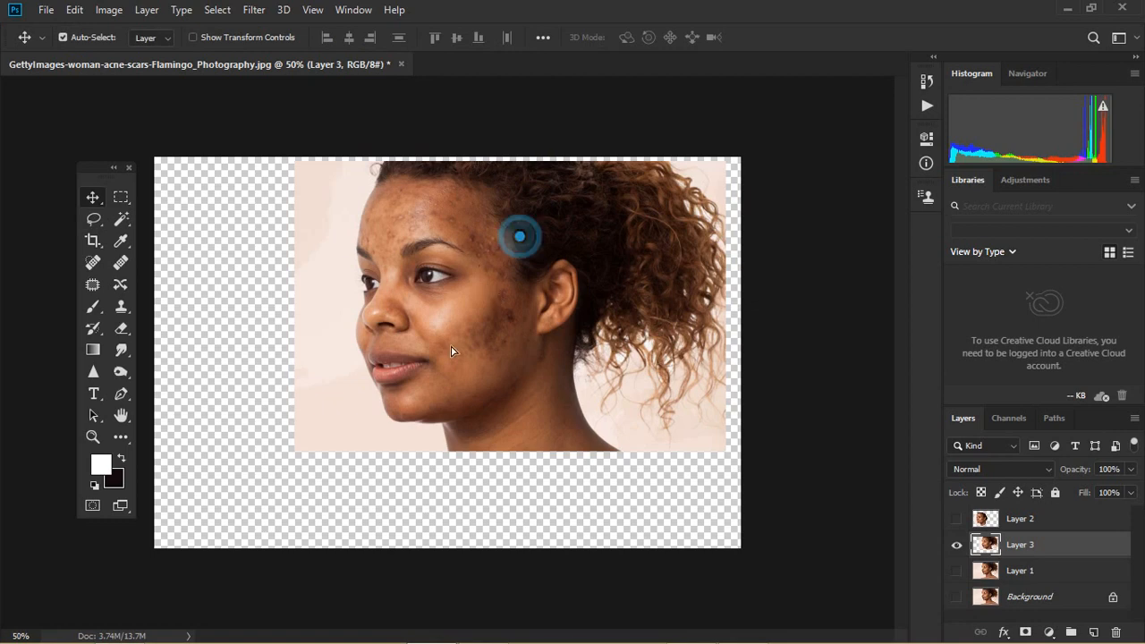
pyautogui.moveTo(510, 240); pyautogui.dragTo(422, 283)
pyautogui.click(218, 10)
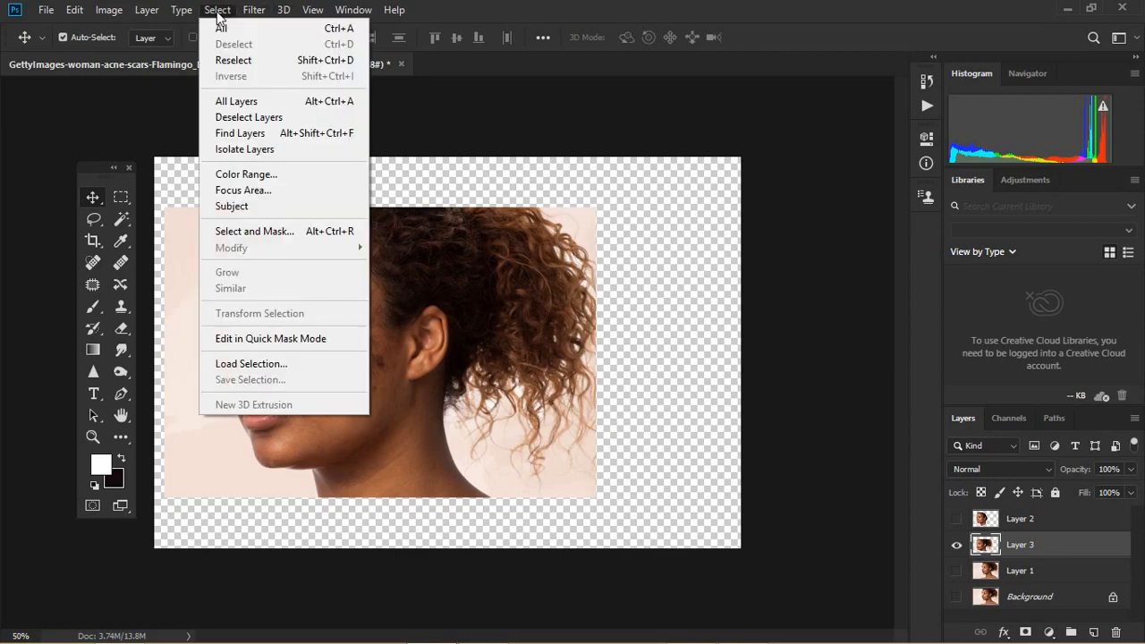
pyautogui.click(540, 357)
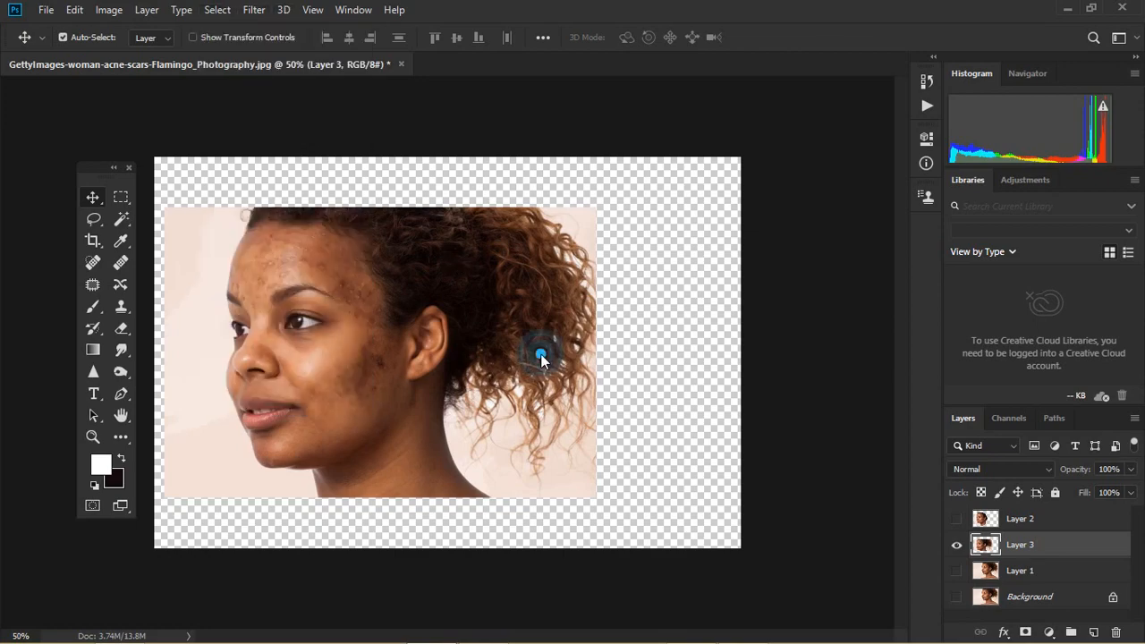
pyautogui.press('ctrl')
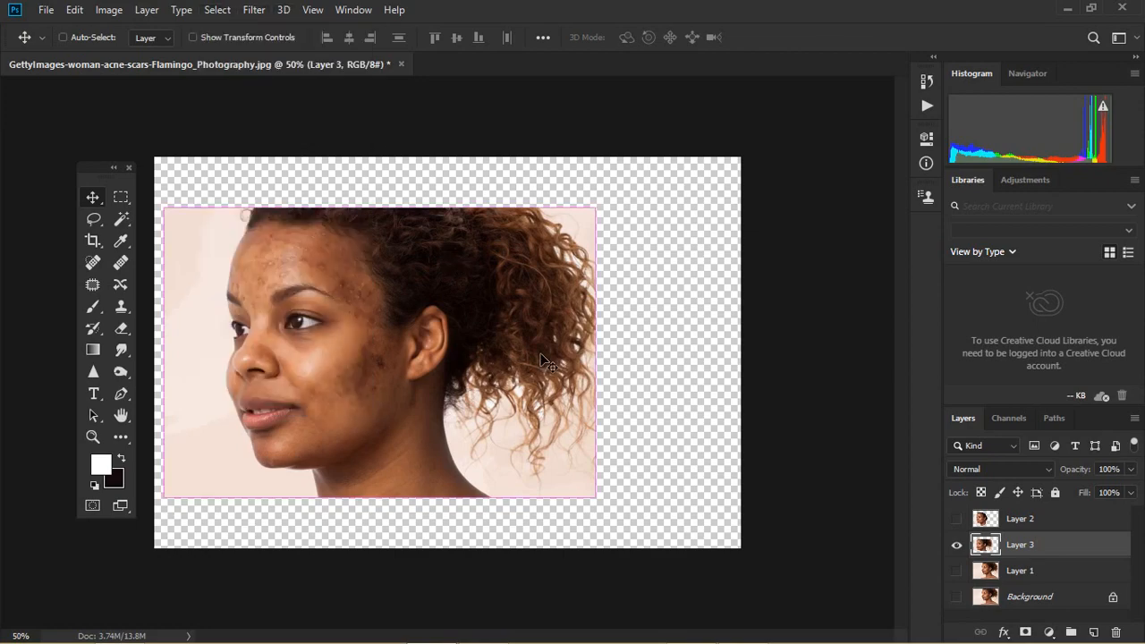
# Step: Free-transform the rectangular cutout to about 72.64% scale and place it in the canvas's upper-right corner
pyautogui.hotkey('ctrl', 't')
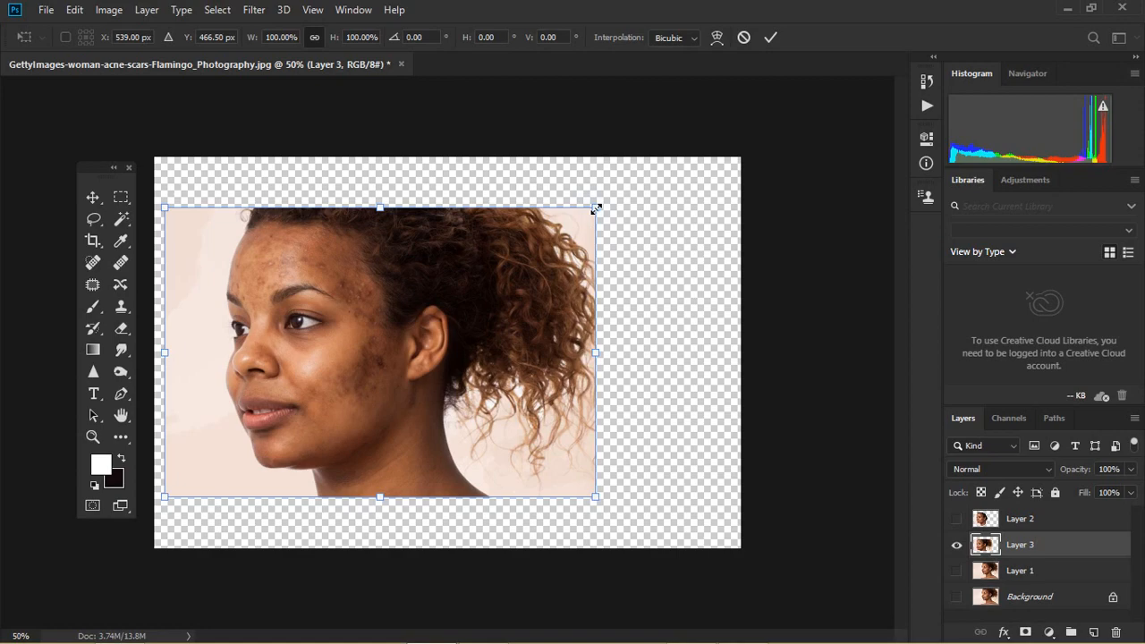
pyautogui.moveTo(596, 208); pyautogui.dragTo(546, 261)
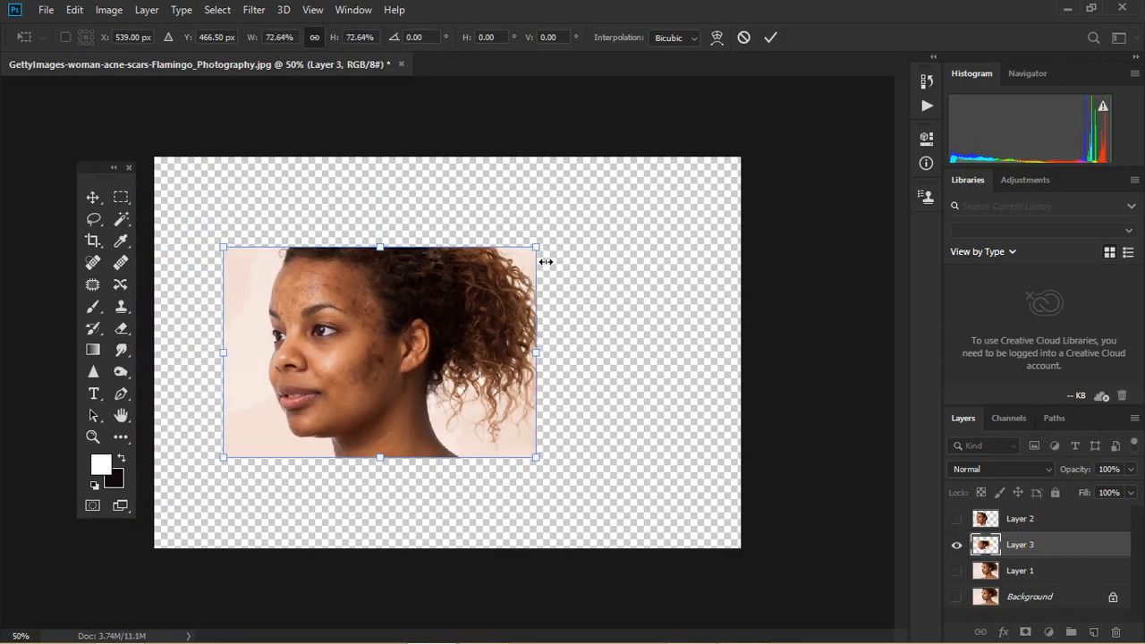
pyautogui.moveTo(494, 305); pyautogui.dragTo(689, 236)
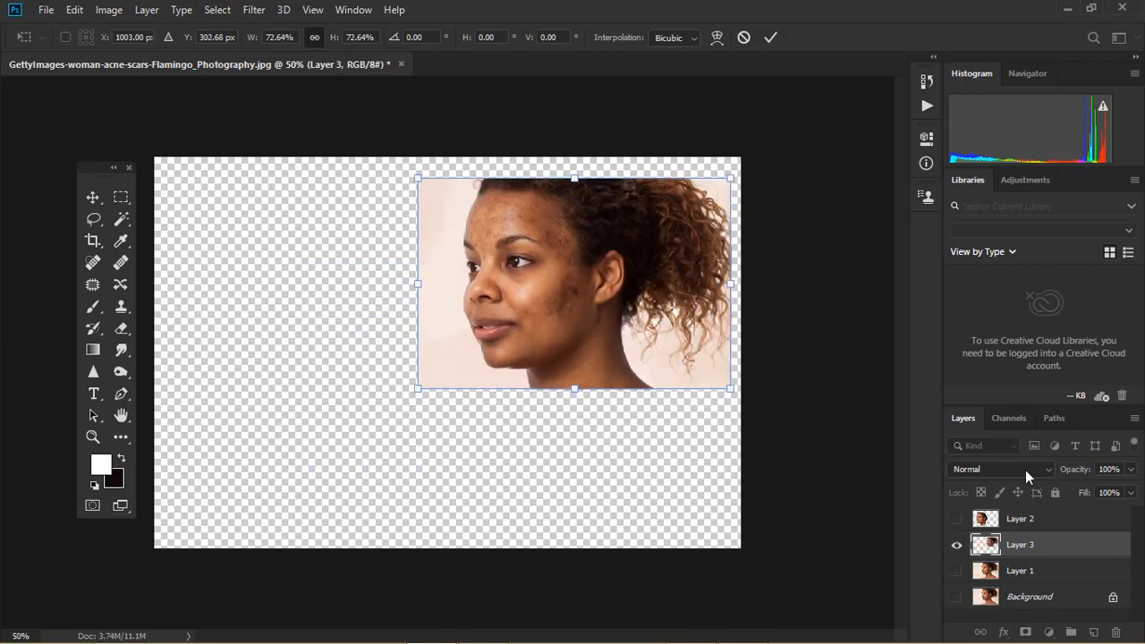
pyautogui.press('Return')
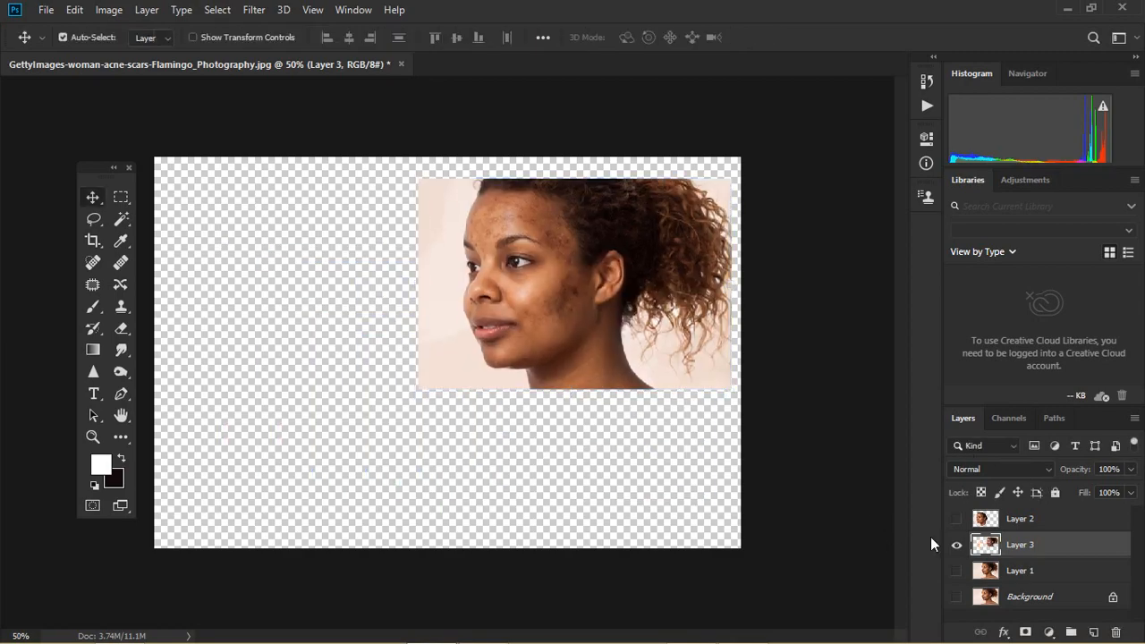
# Step: Show the circular cutout on Layer 2 beside the rectangular one, switching Layer 1 on and off to compare
pyautogui.click(957, 518)
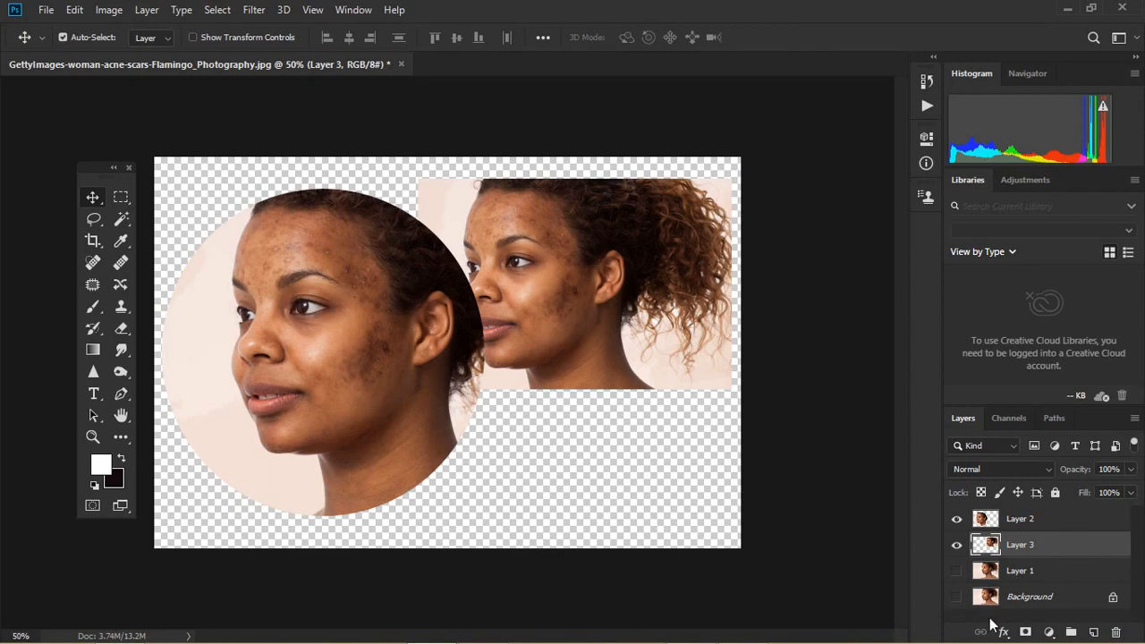
pyautogui.click(956, 571)
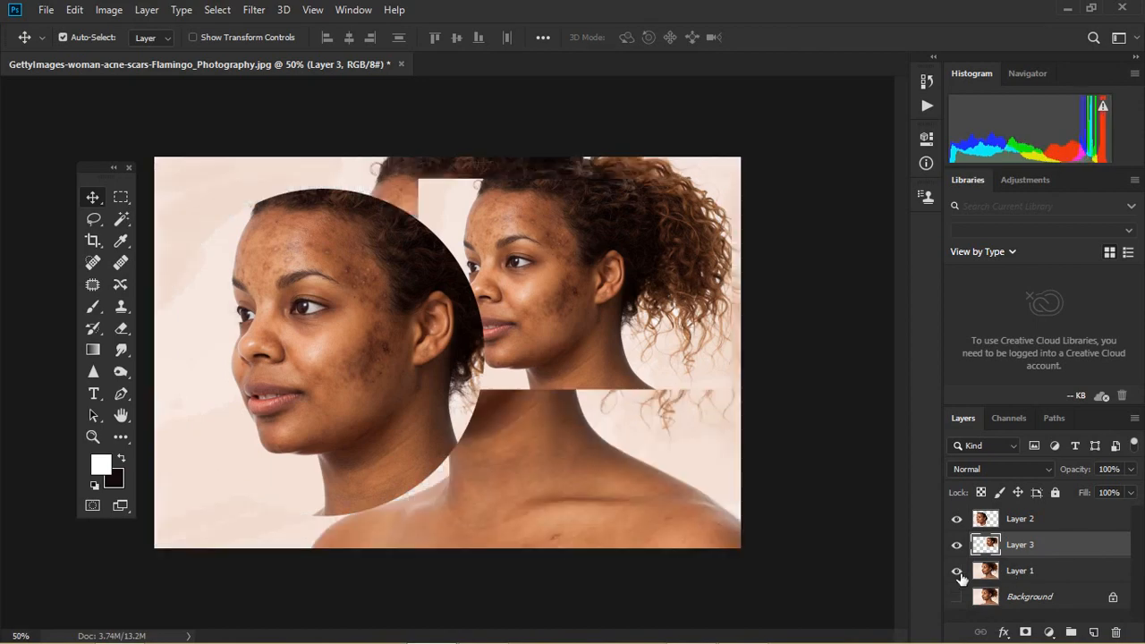
pyautogui.click(956, 570)
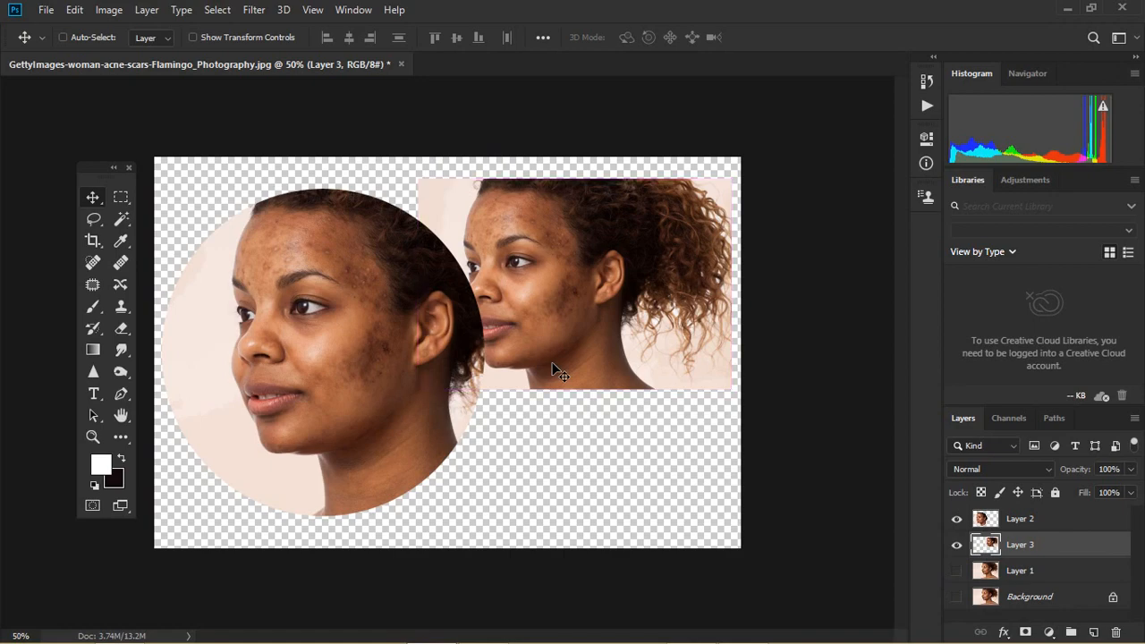
# Step: Scale the circular cutout on Layer 2 to about 74.23% and align its upper edge with the rectangular cutout
pyautogui.hotkey('ctrl', 't')
pyautogui.doubleClick(555, 302)
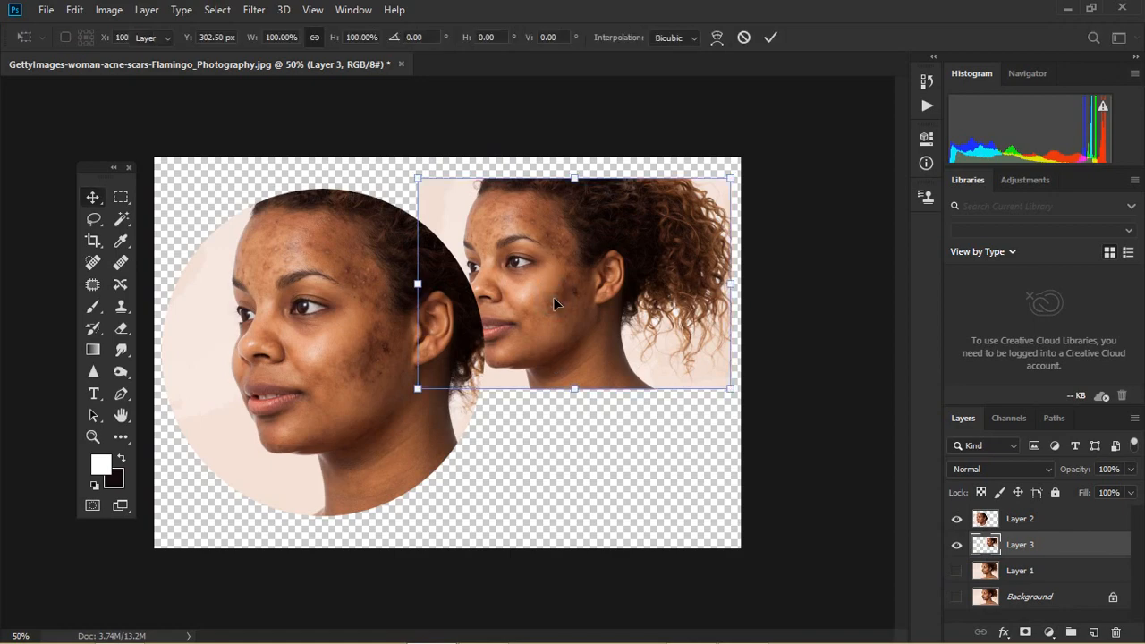
pyautogui.click(362, 333)
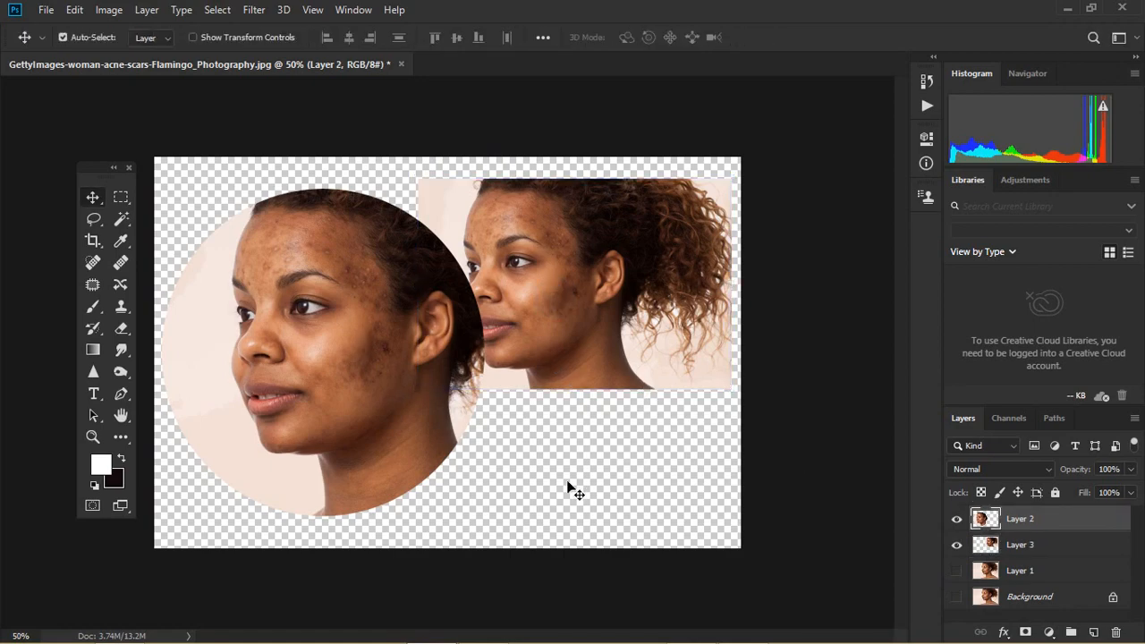
pyautogui.hotkey('ctrl', 't')
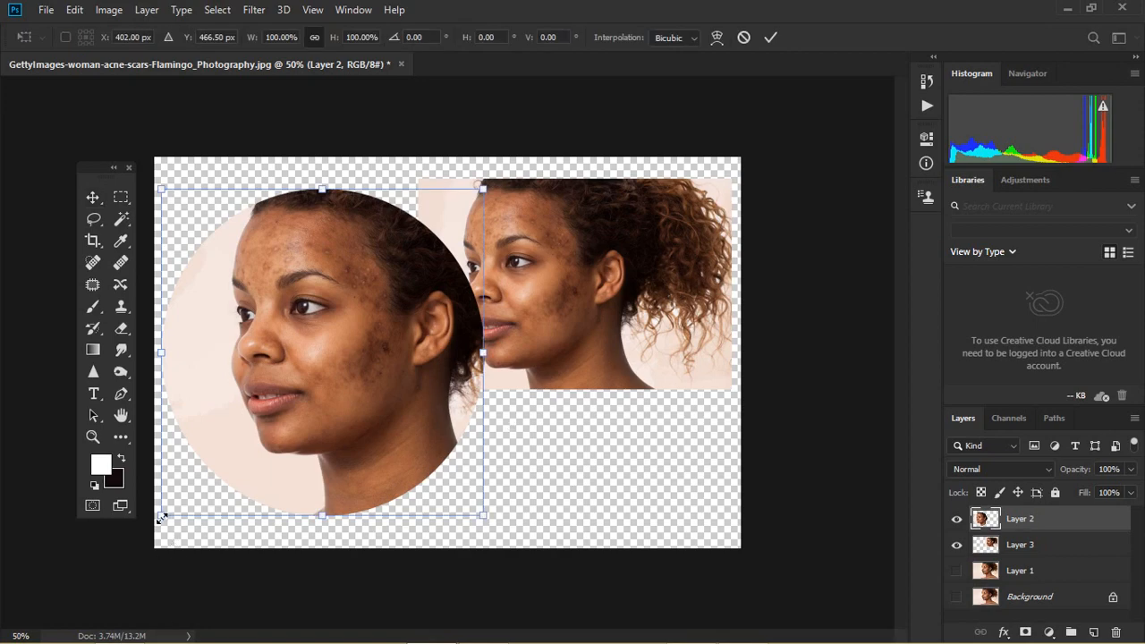
pyautogui.moveTo(161, 517); pyautogui.dragTo(204, 473)
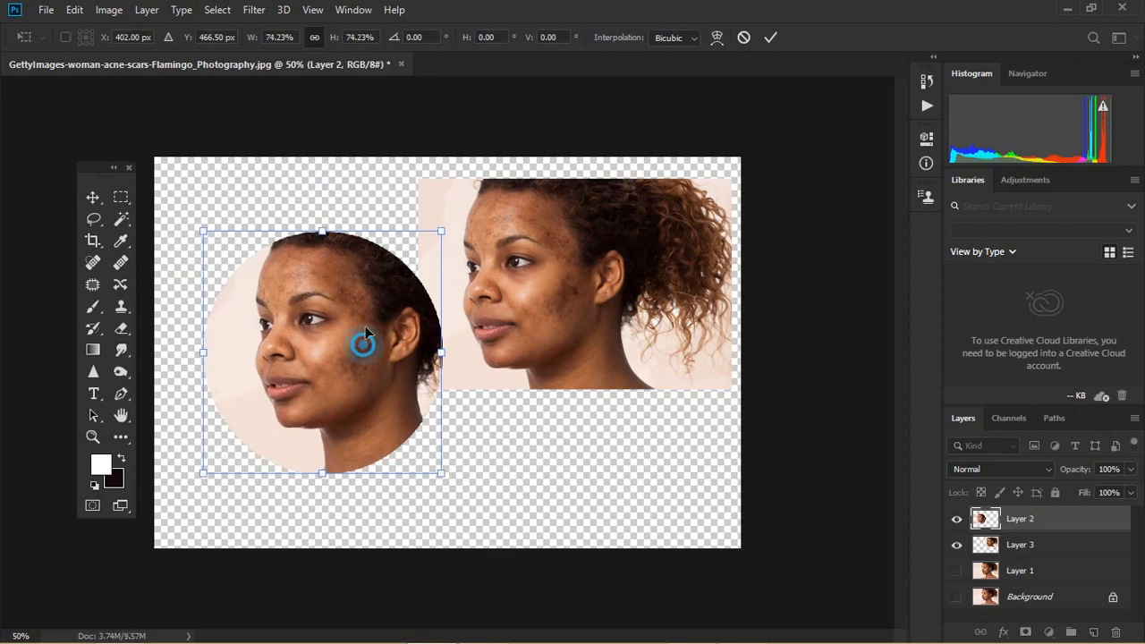
pyautogui.moveTo(366, 327); pyautogui.dragTo(368, 295)
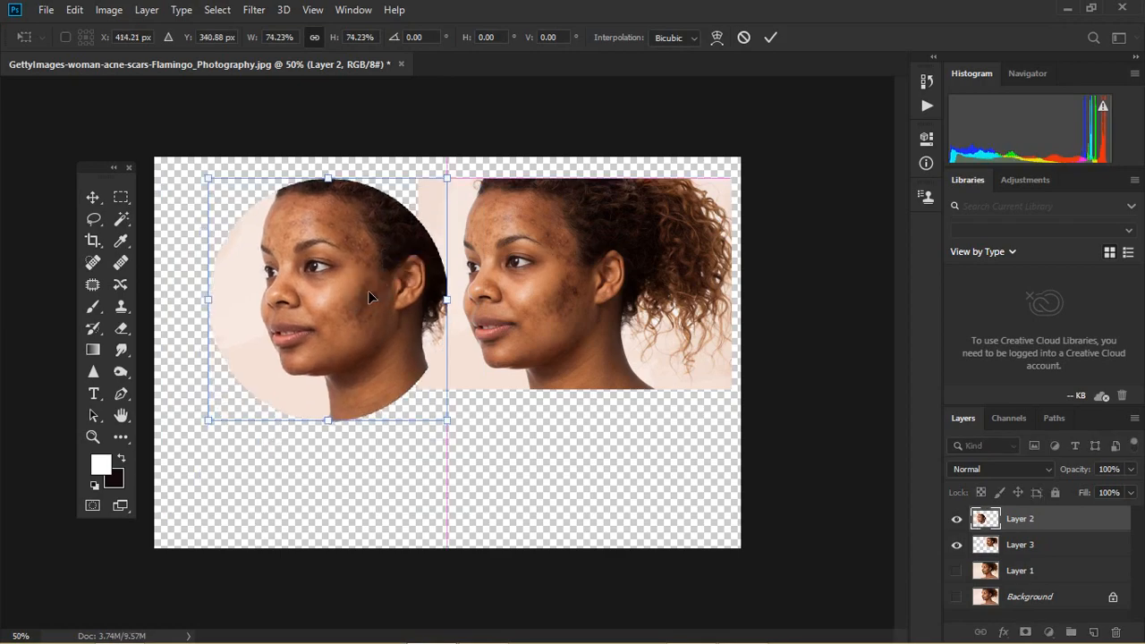
pyautogui.press('Return')
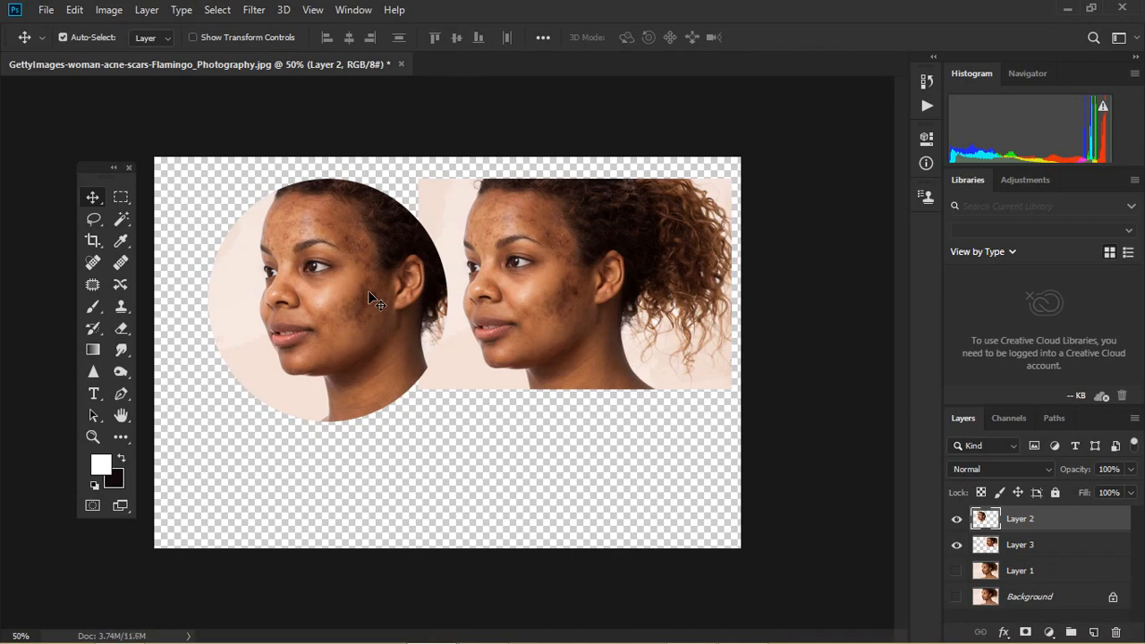
# Step: Draw a freehand selection around the face in the rectangular cutout with the Lasso tool
pyautogui.click(88, 217)
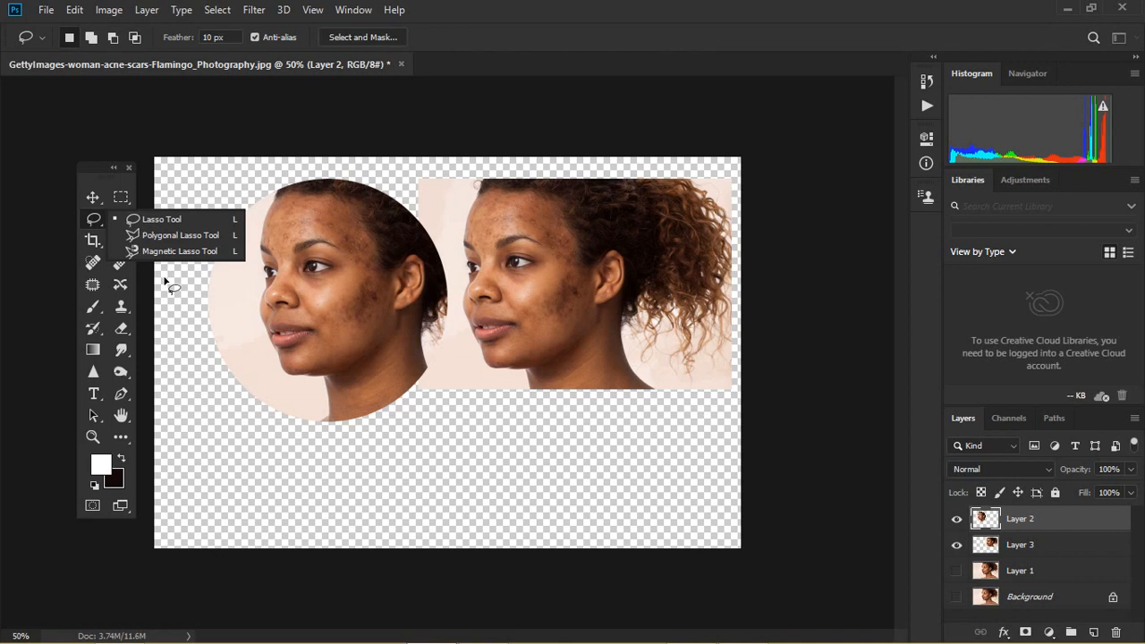
pyautogui.click(187, 223)
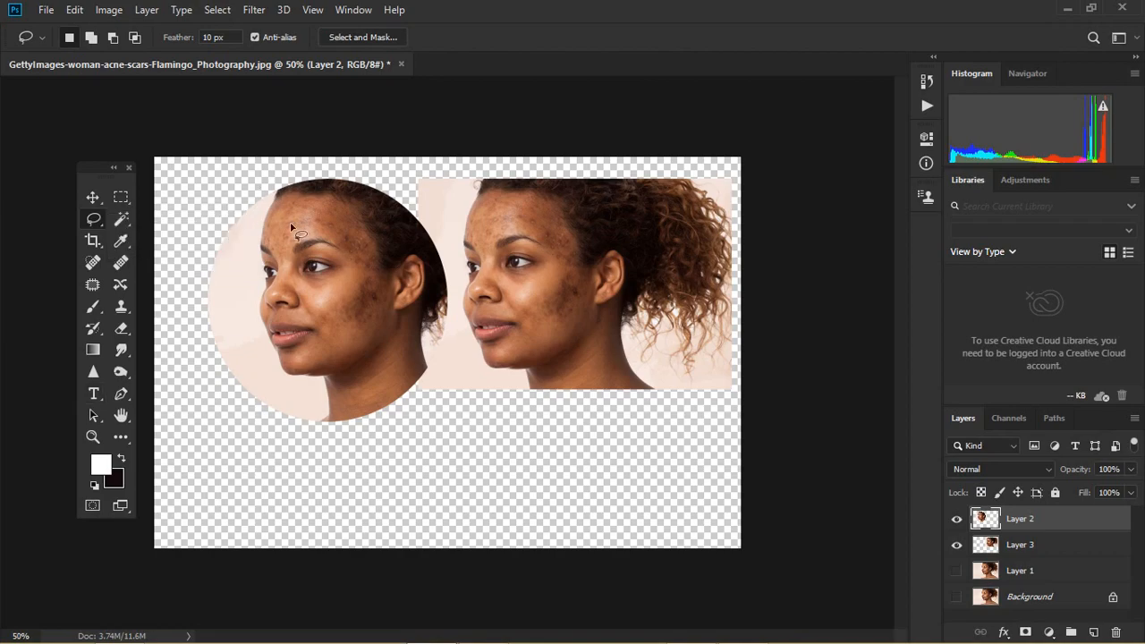
pyautogui.moveTo(309, 222)
pyautogui.mouseDown()
pyautogui.moveTo(385, 356)
pyautogui.moveTo(291, 224)
pyautogui.mouseUp()
pyautogui.moveTo(587, 221)
pyautogui.mouseDown()
pyautogui.moveTo(495, 207)
pyautogui.moveTo(670, 301)
pyautogui.mouseUp()
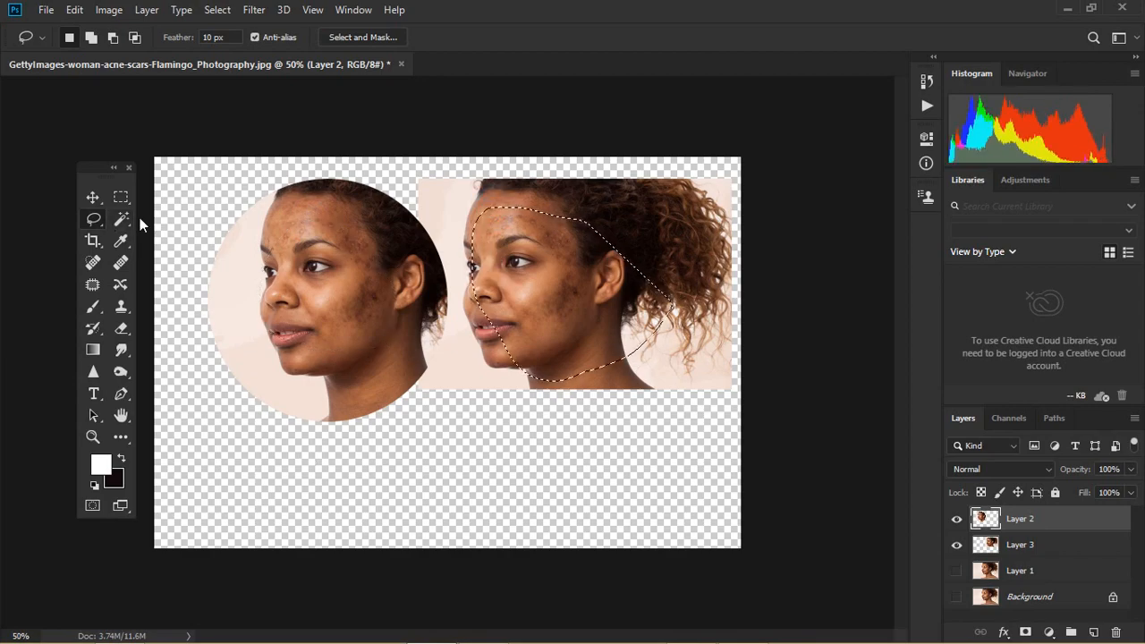
pyautogui.moveTo(122, 219); pyautogui.dragTo(164, 222)
pyautogui.click(93, 220)
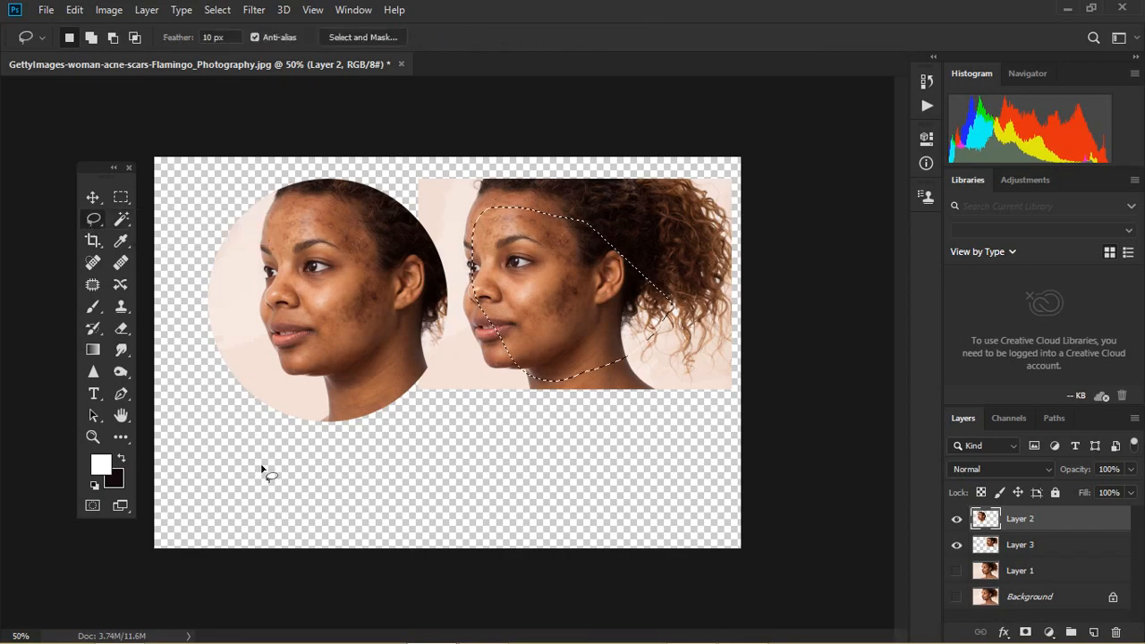
# Step: Add the text "PHOTOSHOP FOR BEGINNERS" in the empty area below the circular cutout
pyautogui.click(93, 394)
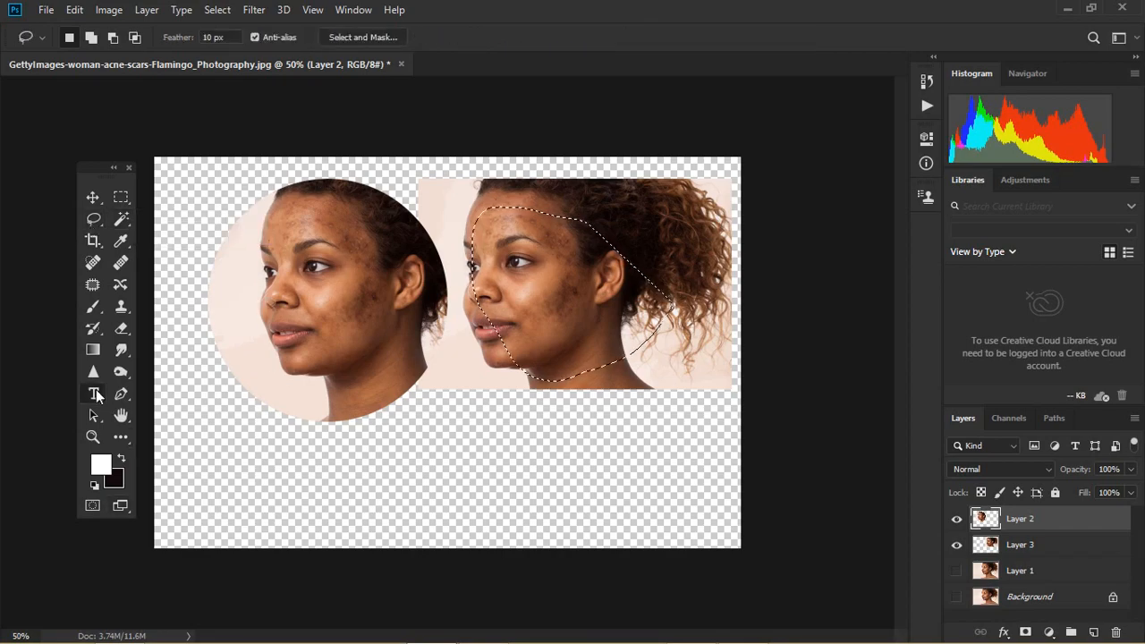
pyautogui.click(276, 490)
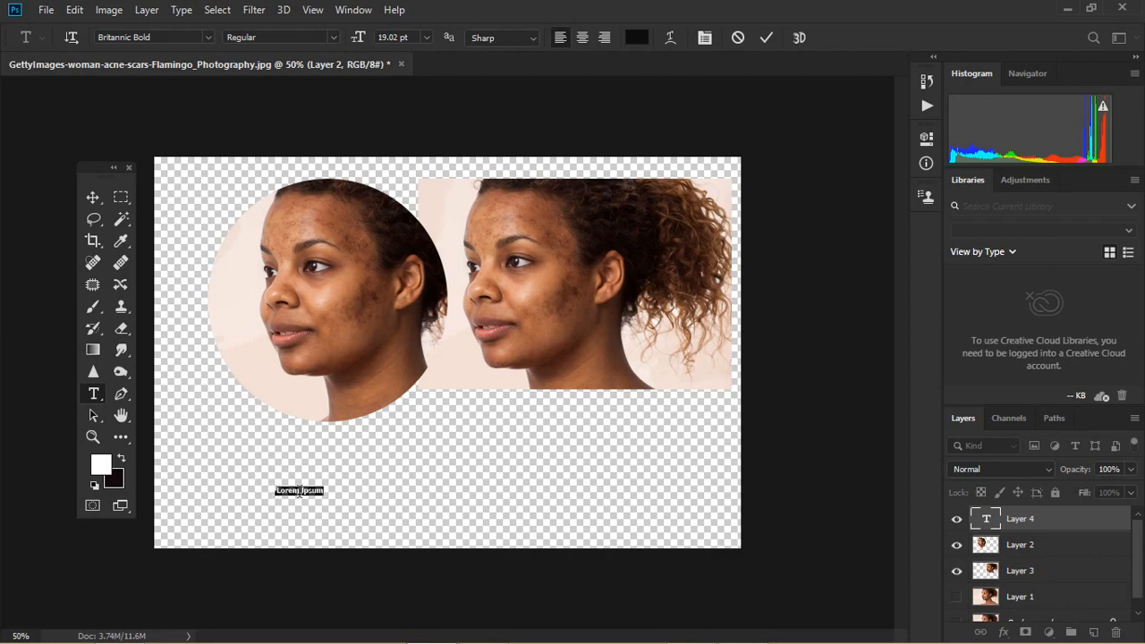
pyautogui.tripleClick(294, 491)
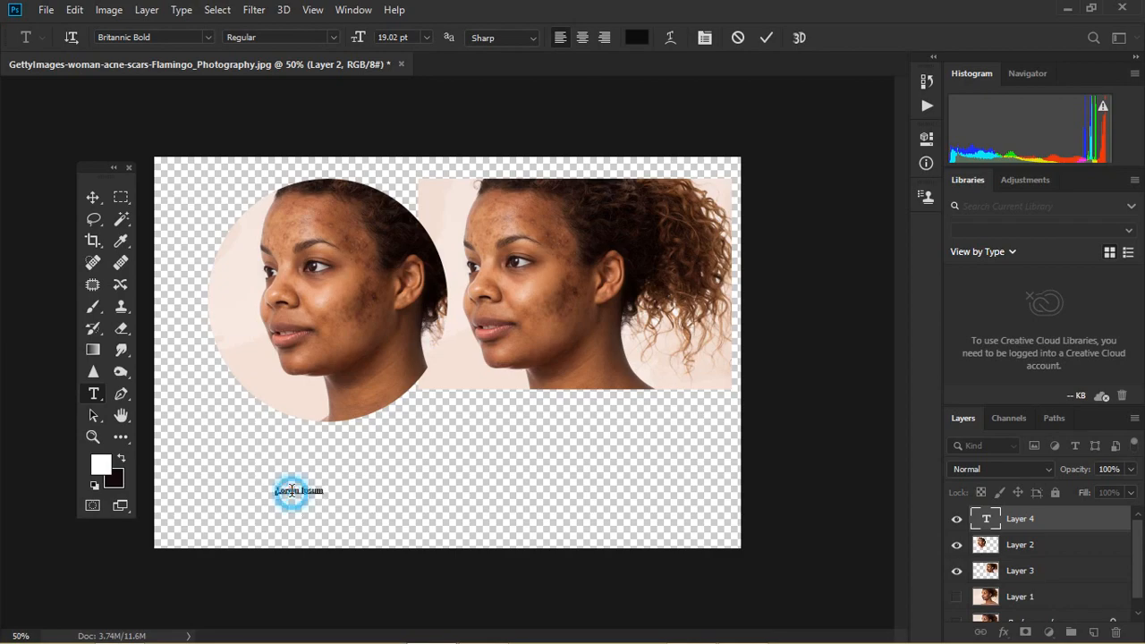
pyautogui.press('BackSpace')
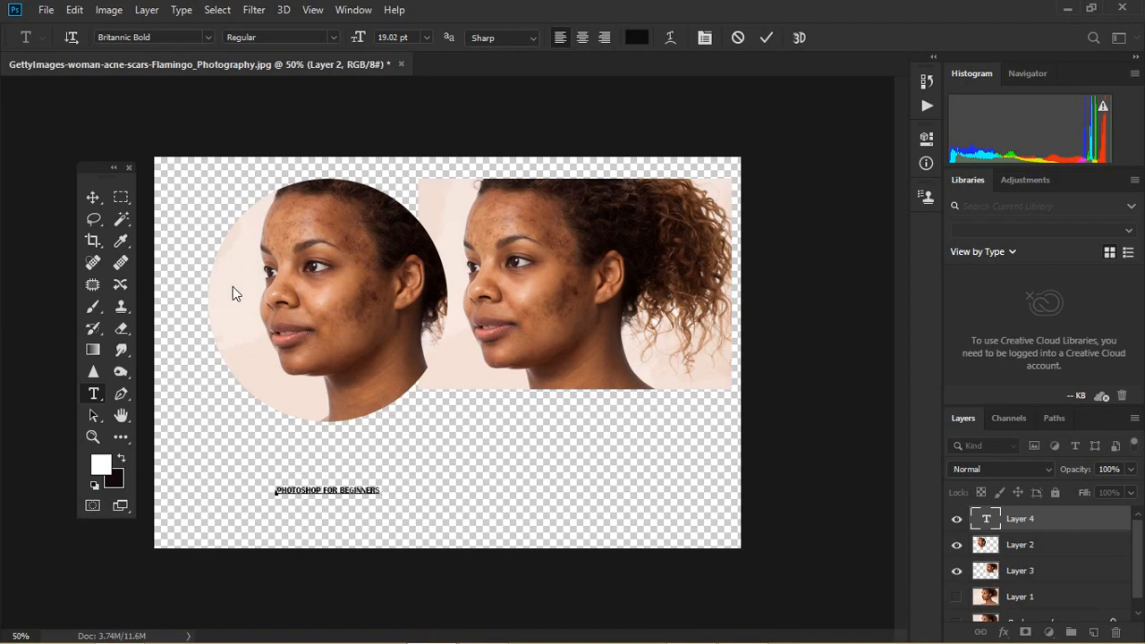
pyautogui.click(93, 199)
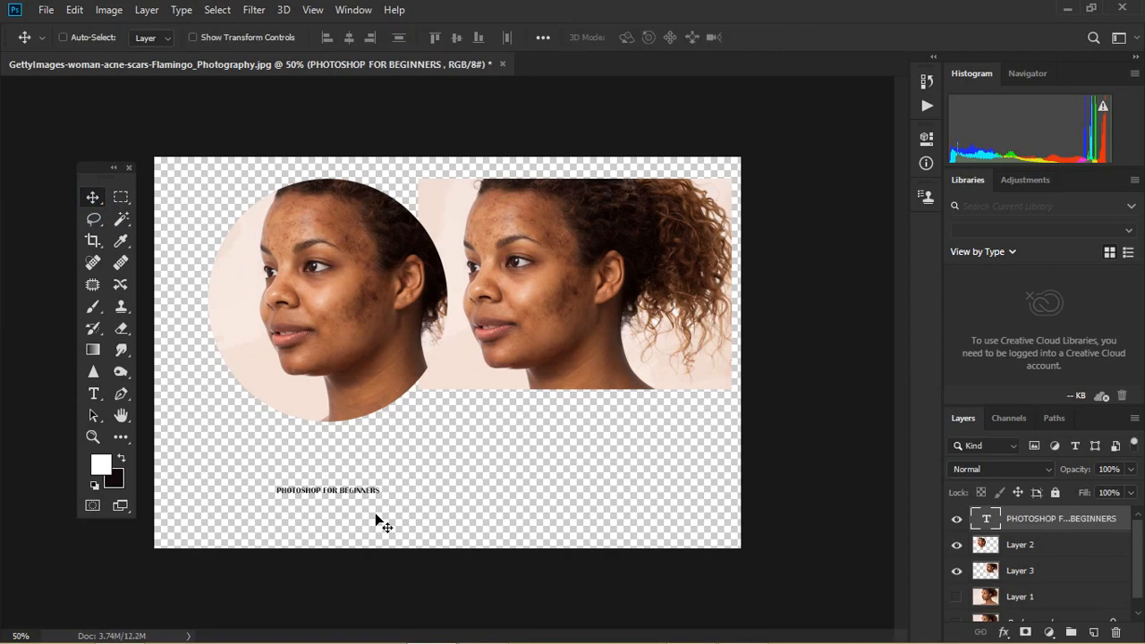
# Step: Free-transform the text to about 537.71% scale and place it below both cutouts, spanning most of the canvas width
pyautogui.hotkey('ctrl', 't')
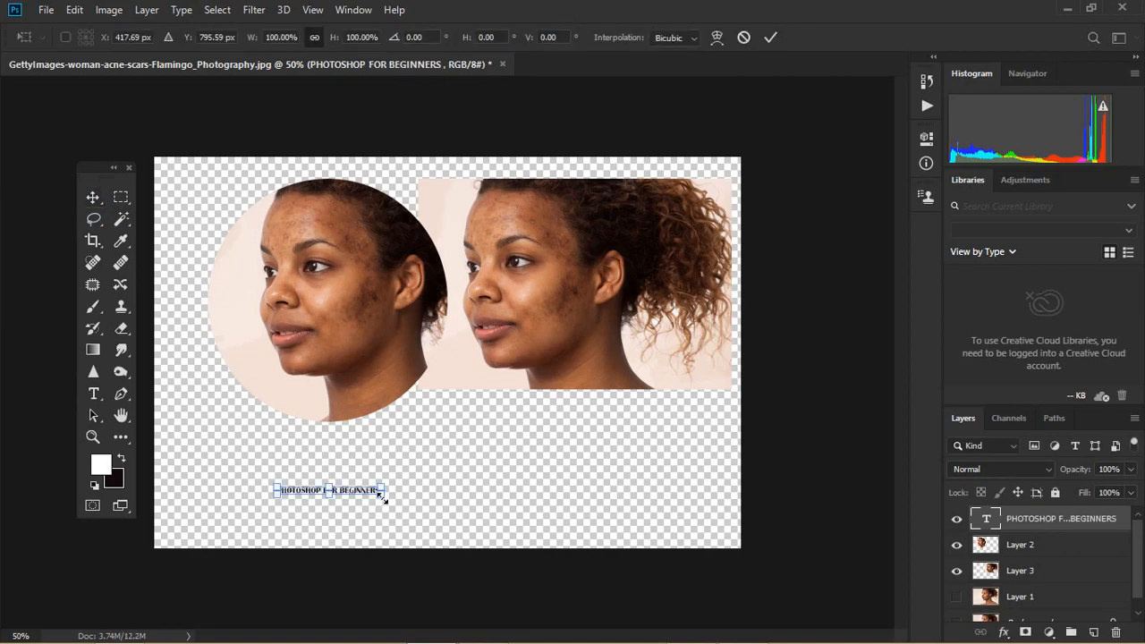
pyautogui.moveTo(382, 497); pyautogui.dragTo(610, 538)
pyautogui.moveTo(430, 494); pyautogui.dragTo(559, 478)
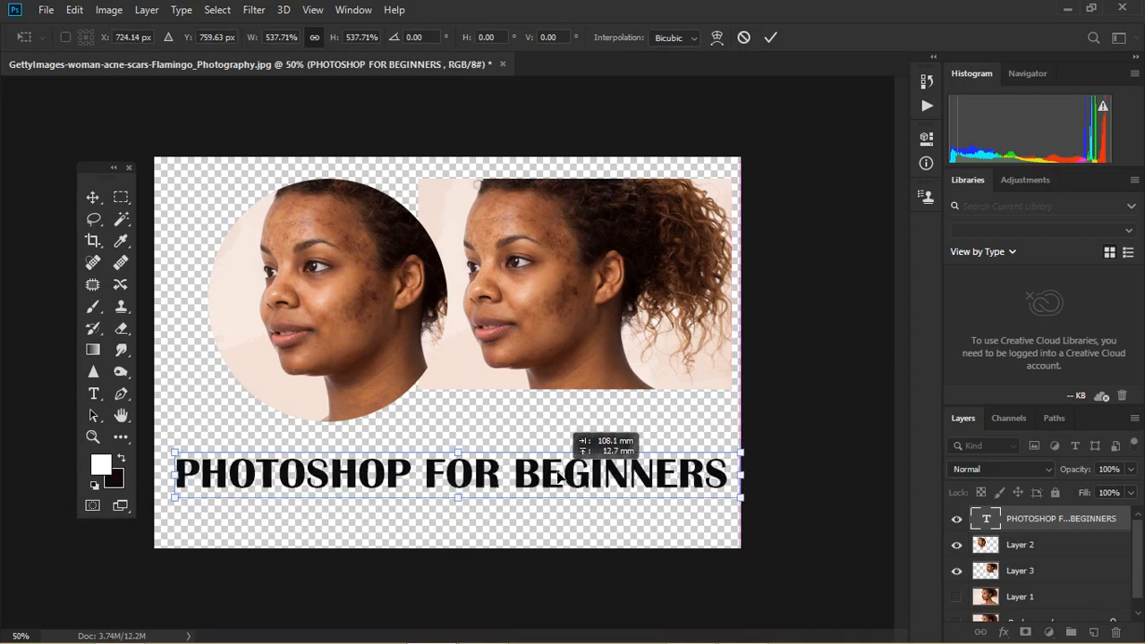
pyautogui.press('Return')
# Step: Edit the title text to read "PHOTOSHOP FOR BEGINERS"
pyautogui.doubleClick(637, 474)
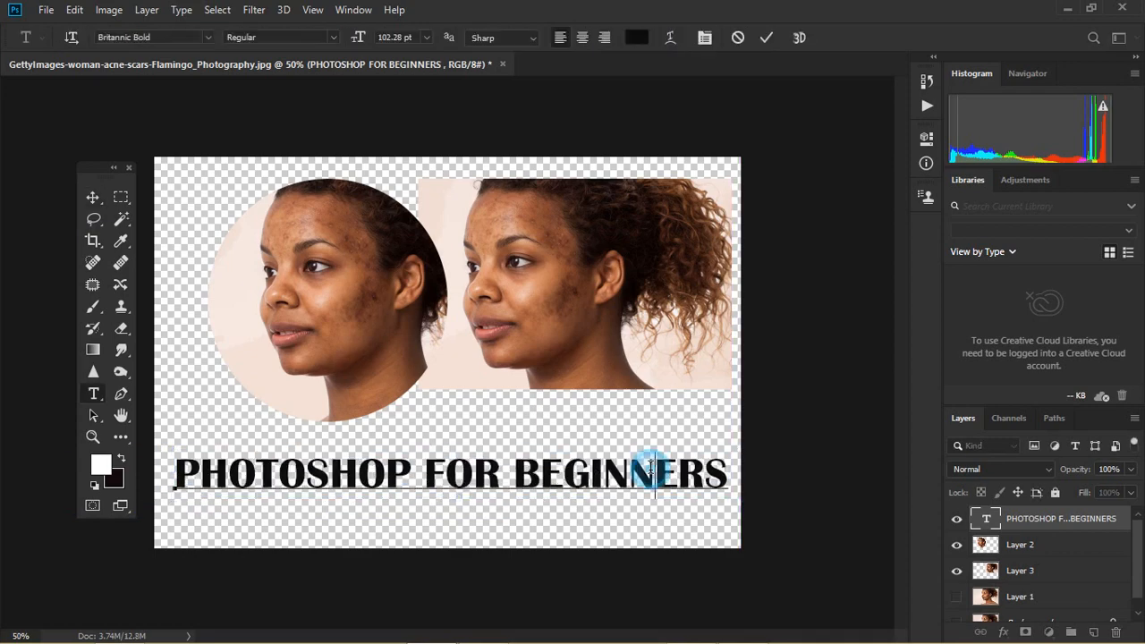
pyautogui.press('BackSpace')
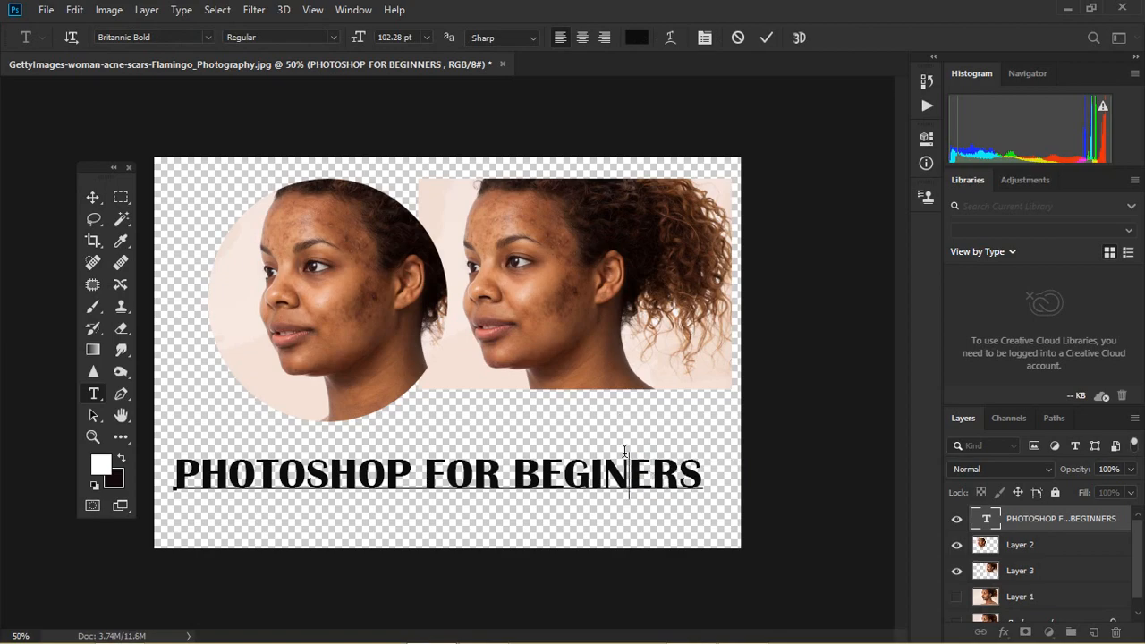
pyautogui.click(99, 201)
# Step: Move the title slightly right and down, and shift the circular cutout left and up beside the rectangular one
pyautogui.moveTo(360, 474); pyautogui.dragTo(391, 487)
pyautogui.moveTo(376, 370); pyautogui.dragTo(348, 365)
pyautogui.moveTo(539, 303)
pyautogui.mouseDown()
pyautogui.moveTo(526, 303)
pyautogui.moveTo(536, 304)
pyautogui.mouseUp()
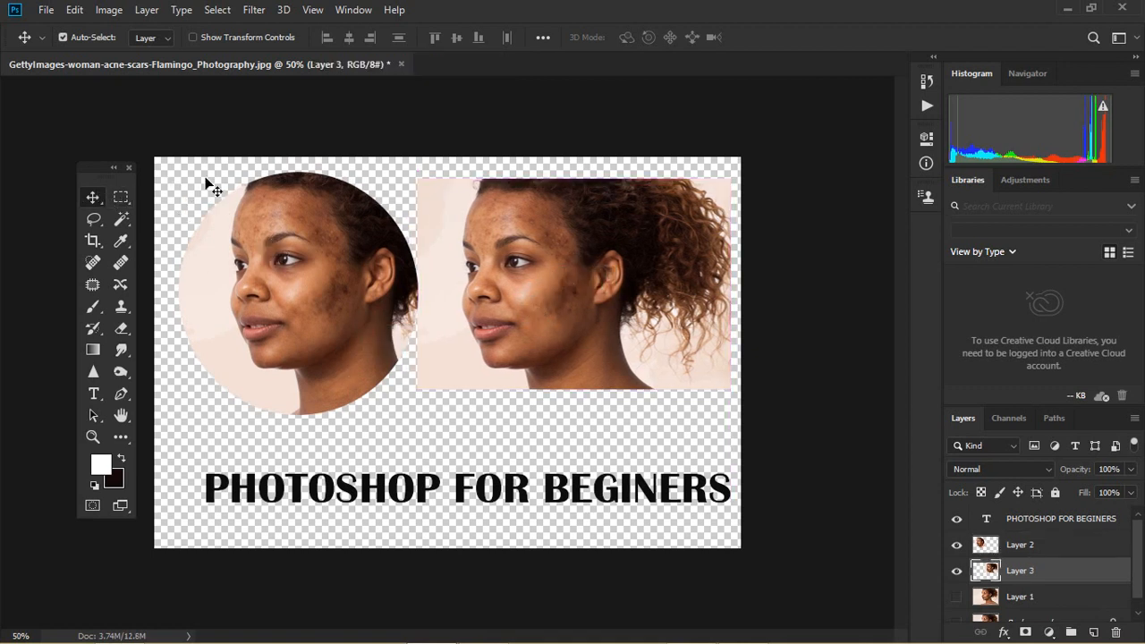
# Step: Open the image LRM_EXPORT_20180915_200745 from the Pictures folder in Photoshop as a separate document
pyautogui.click(92, 241)
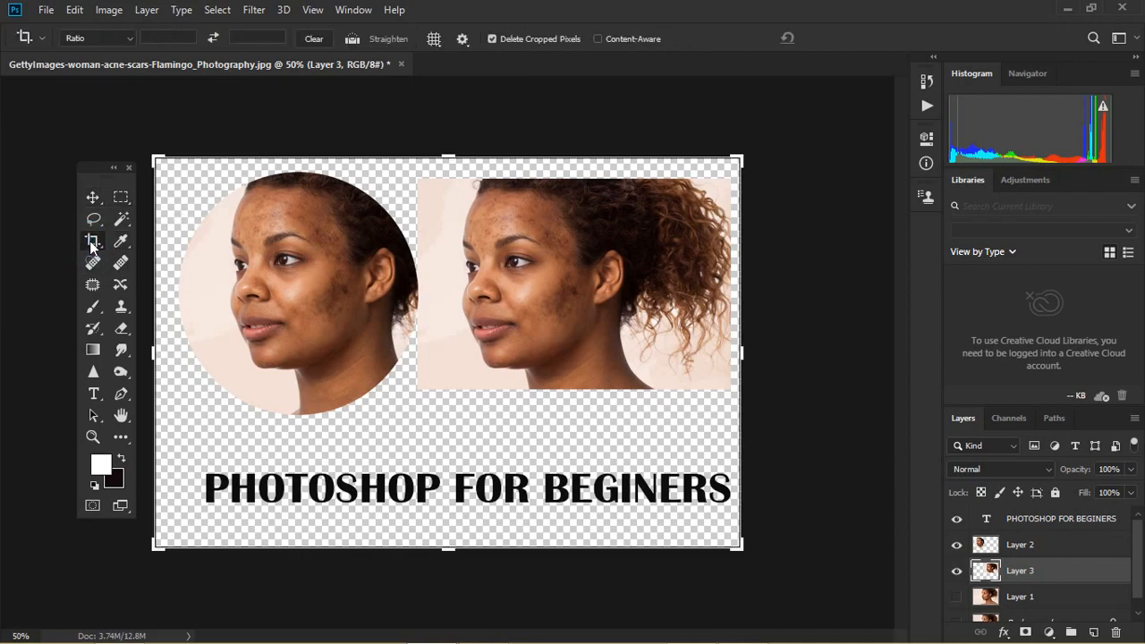
pyautogui.click(92, 197)
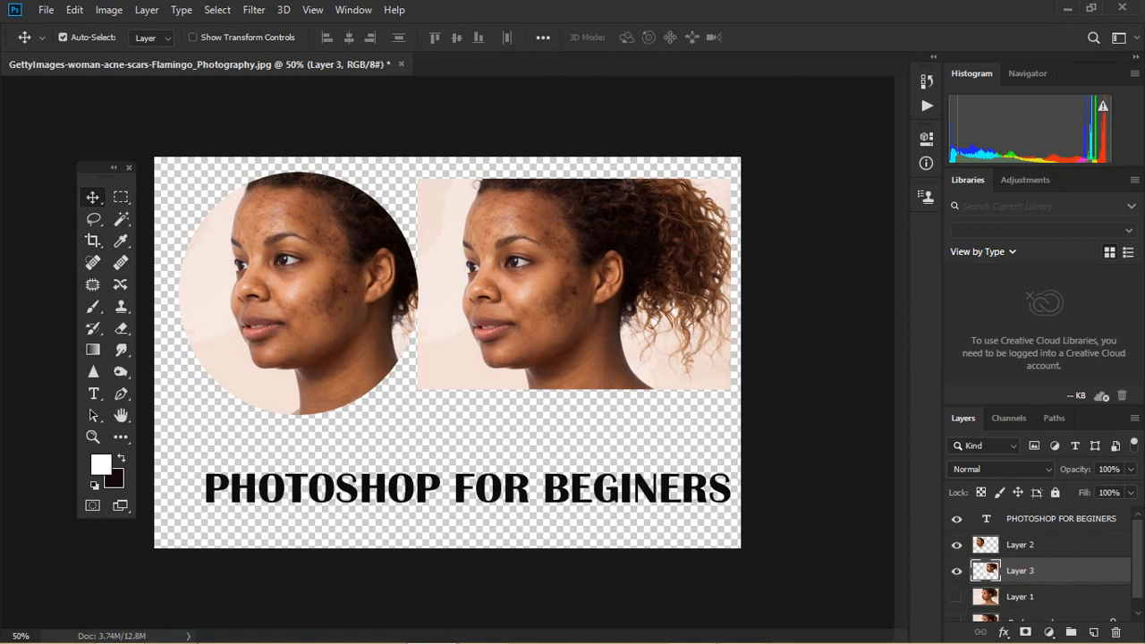
pyautogui.click(119, 626)
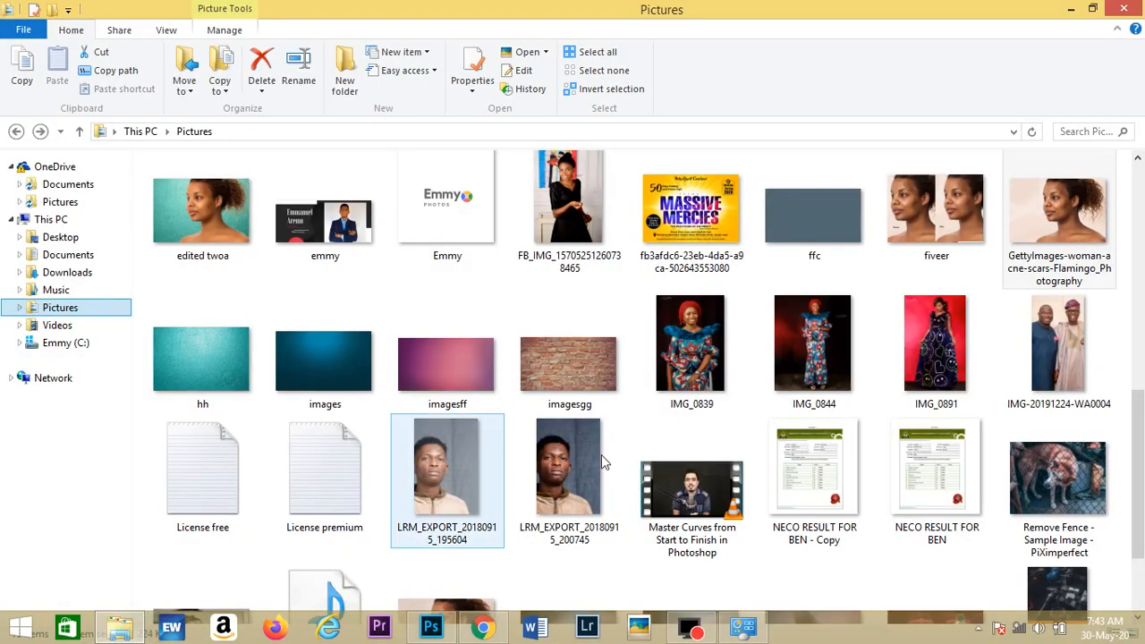
pyautogui.click(597, 463)
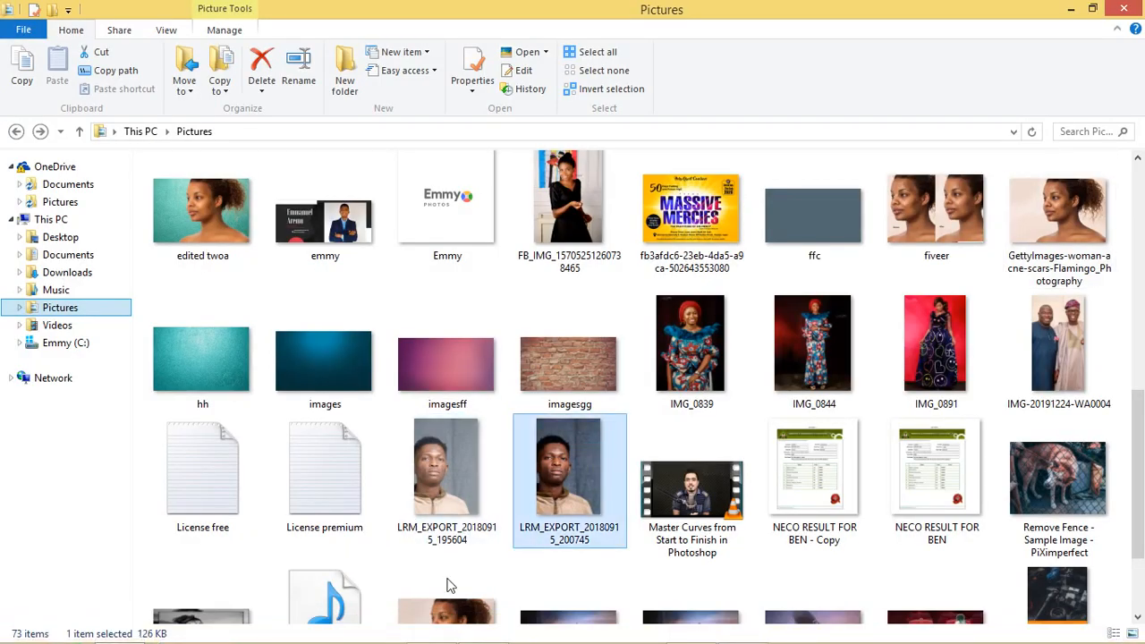
pyautogui.moveTo(564, 474); pyautogui.dragTo(562, 13)
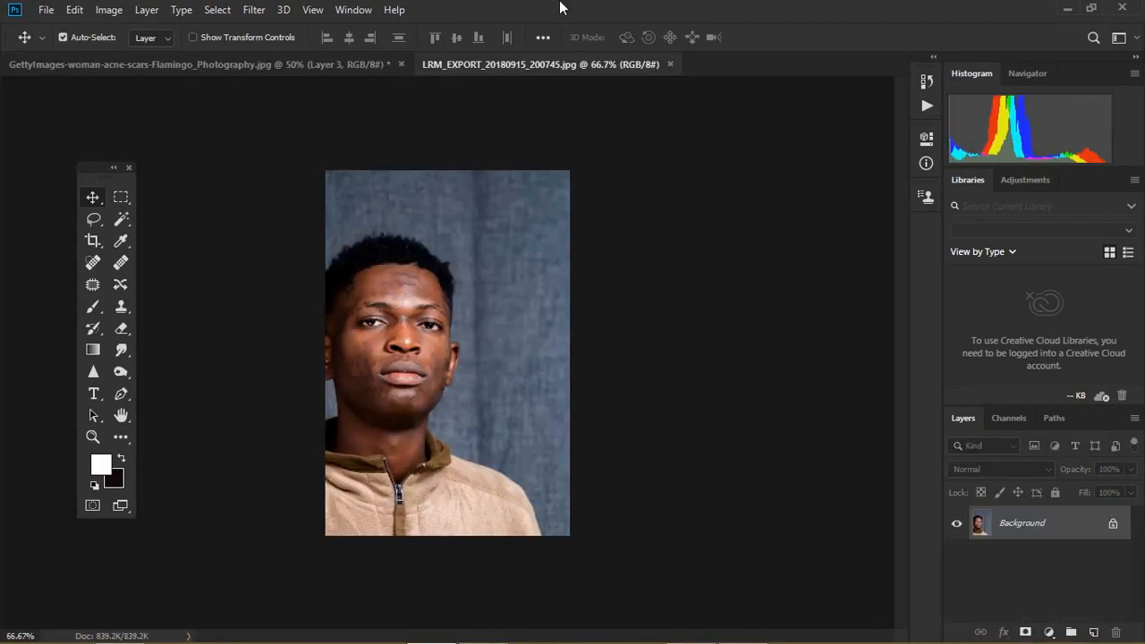
# Step: Crop the man's portrait to a 4:5 ratio, shifting the image slightly up within the crop frame
pyautogui.click(93, 241)
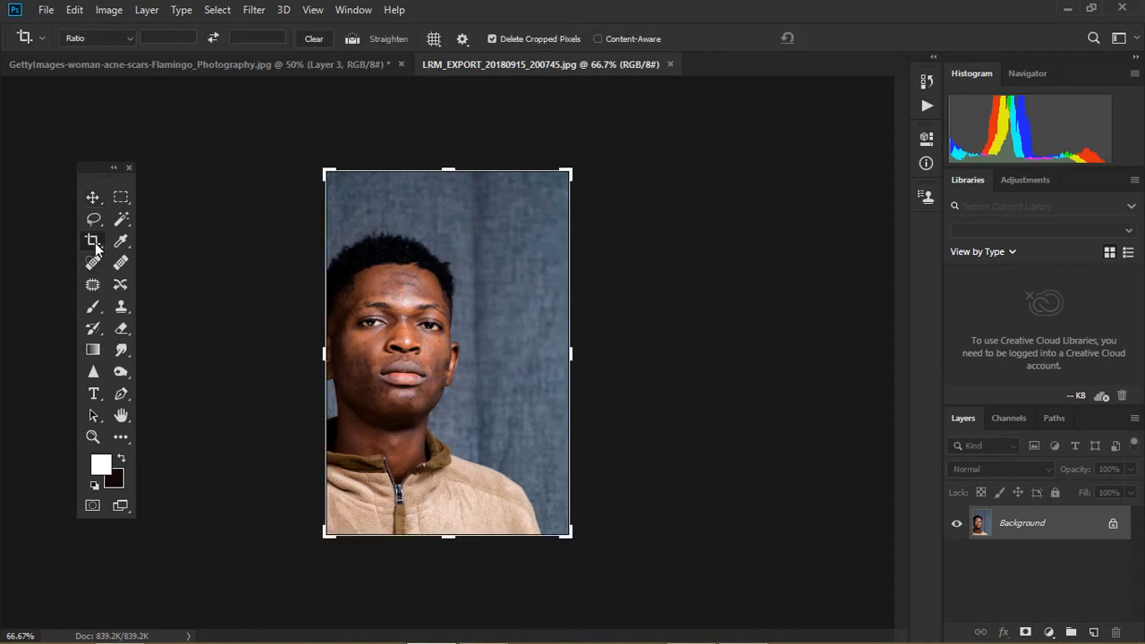
pyautogui.click(178, 34)
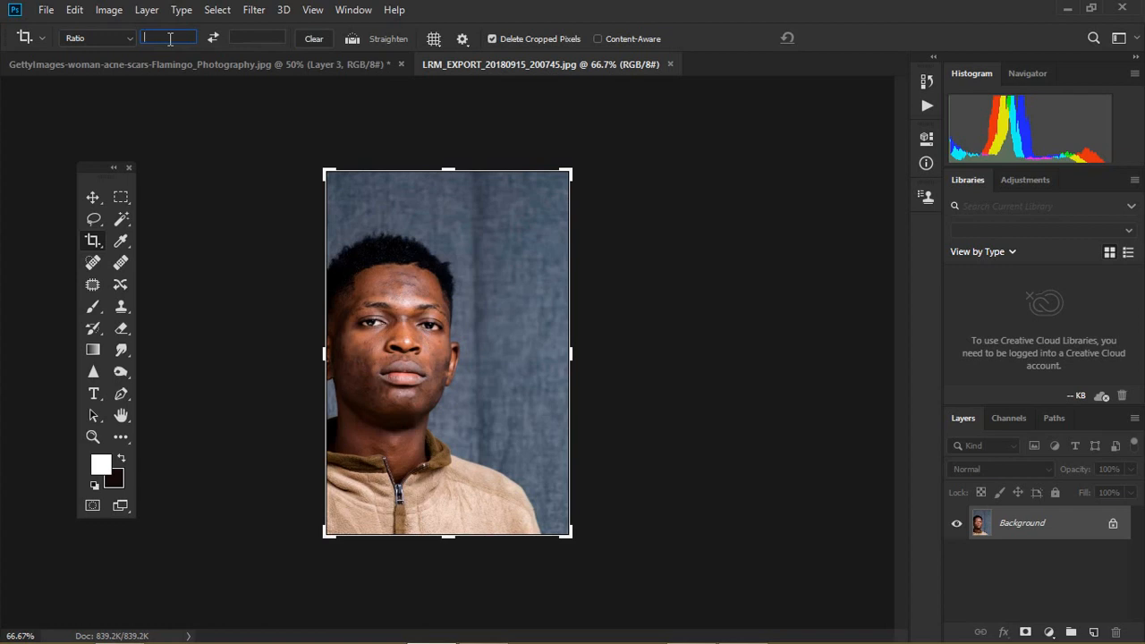
pyautogui.write('5')
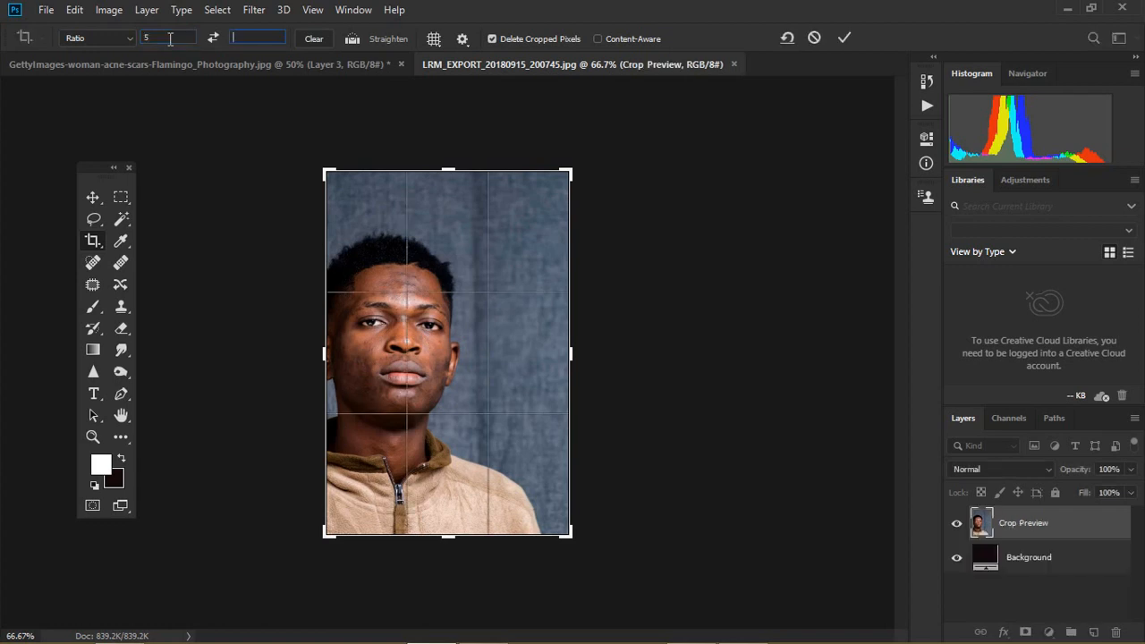
pyautogui.write('4')
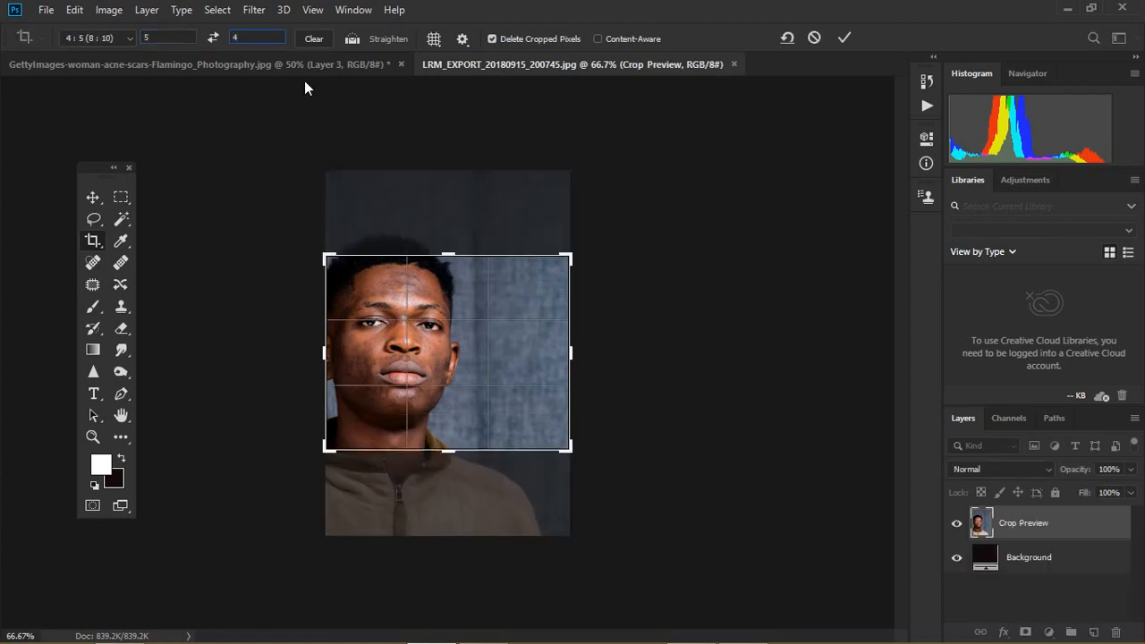
pyautogui.click(212, 39)
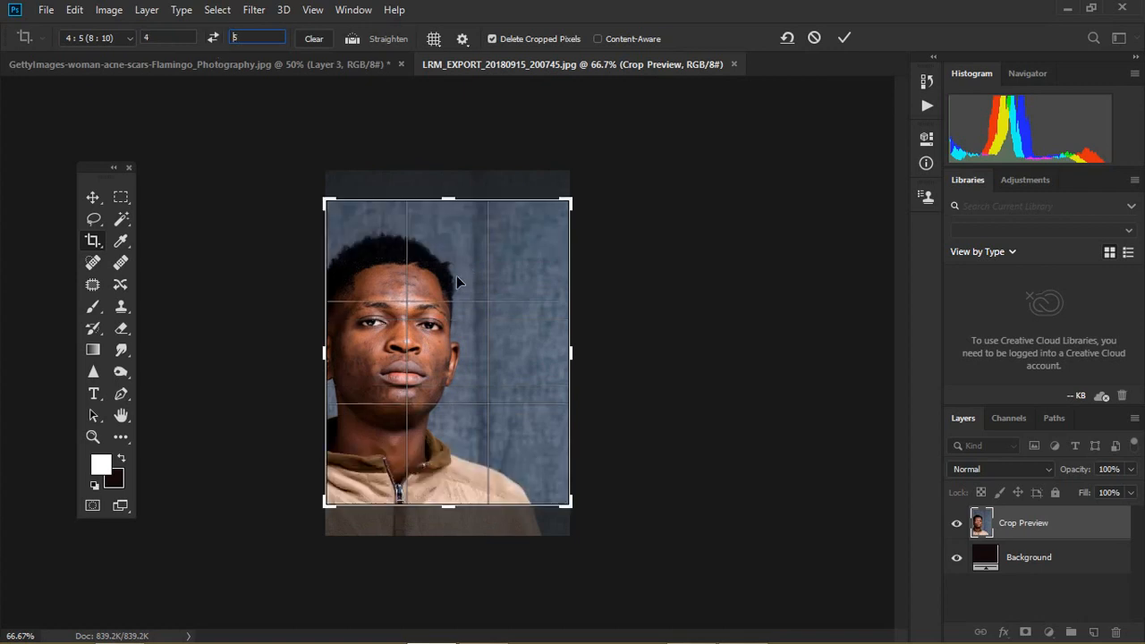
pyautogui.moveTo(456, 277)
pyautogui.mouseDown()
pyautogui.moveTo(455, 245)
pyautogui.moveTo(455, 257)
pyautogui.mouseUp()
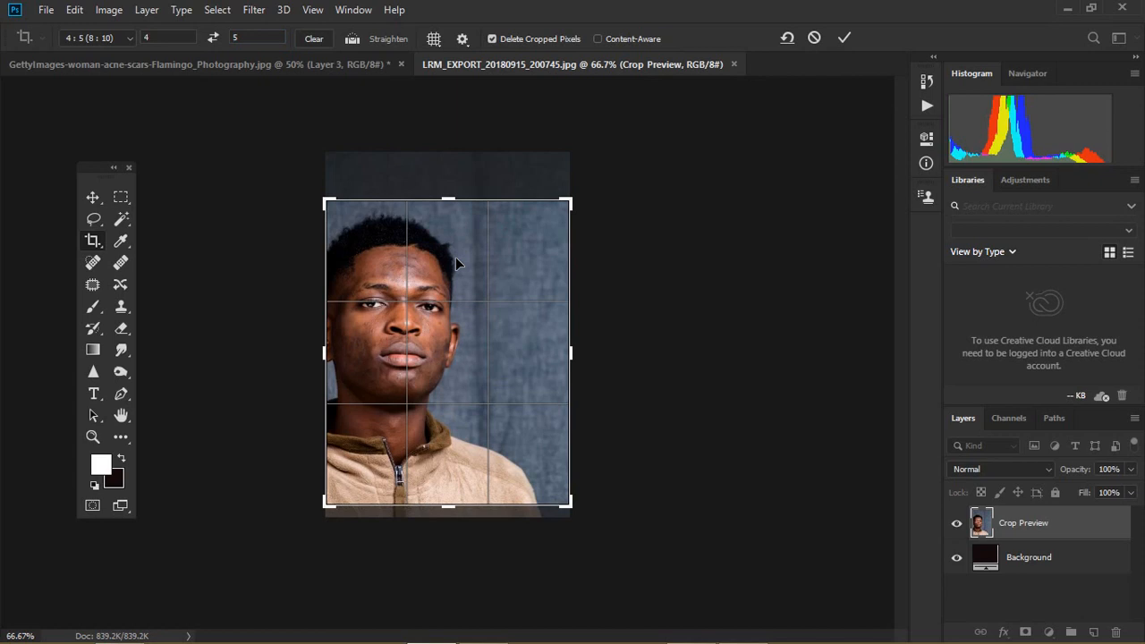
pyautogui.press('Return')
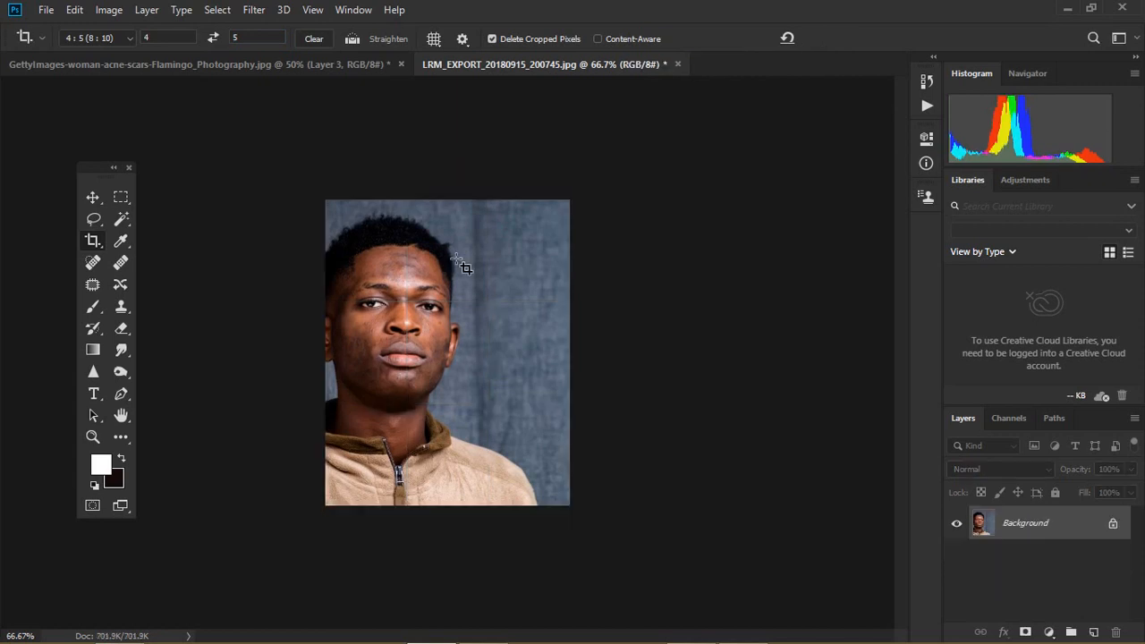
# Step: Examine the cropped portrait's face up close at 200% magnification
pyautogui.hotkey('ctrl', '+')
pyautogui.hotkey('ctrl', '-')
pyautogui.hotkey('ctrl', '+')
pyautogui.hotkey('ctrl', '+')
pyautogui.hotkey('ctrl', '+')
pyautogui.hotkey('ctrl', '-')
pyautogui.hotkey('ctrl', '-')
pyautogui.hotkey('ctrl', '-')
pyautogui.hotkey('ctrl', '+')
pyautogui.hotkey('ctrl', '+')
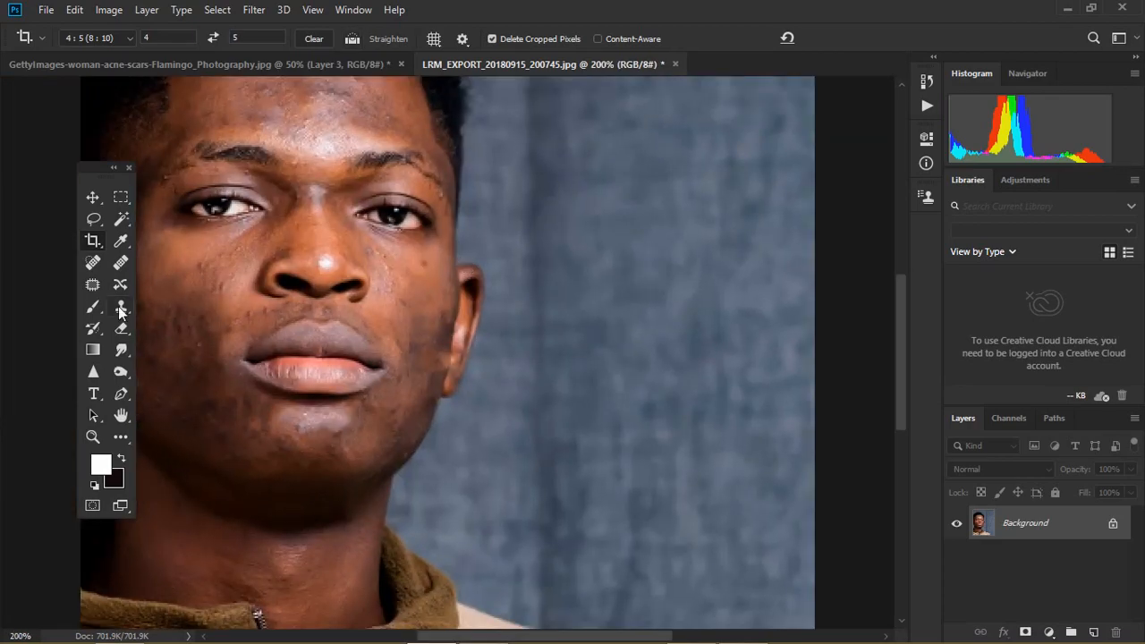
# Step: Outline a four-cornered Perspective Crop area over the man's face, from his forehead down to beside his jaw
pyautogui.rightClick(95, 238)
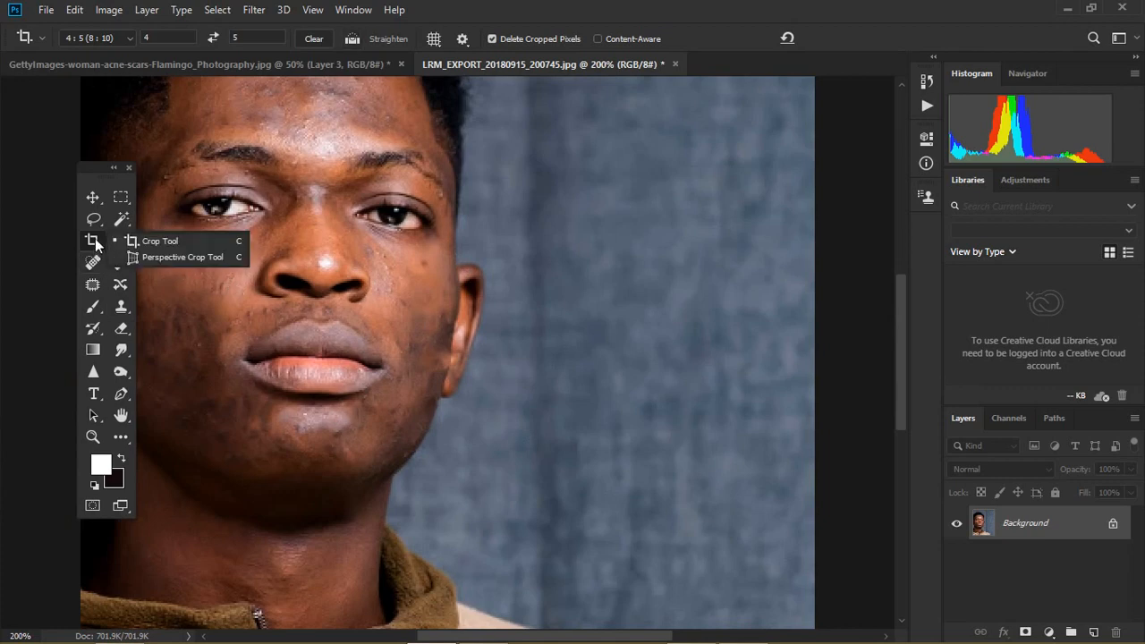
pyautogui.click(174, 259)
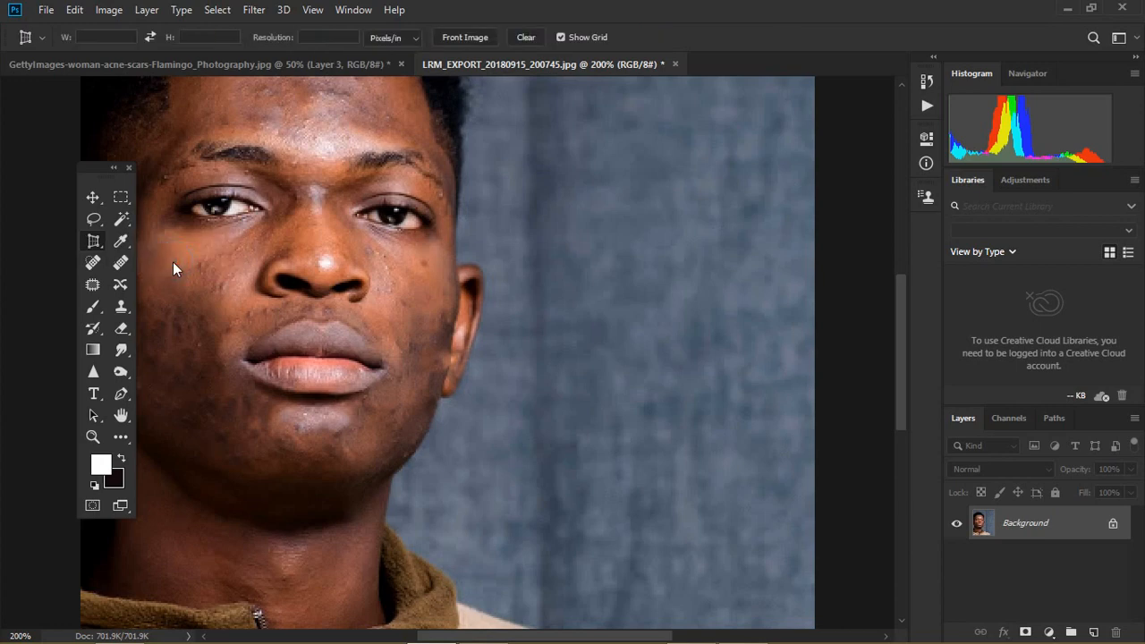
pyautogui.hotkey('ctrl', '-')
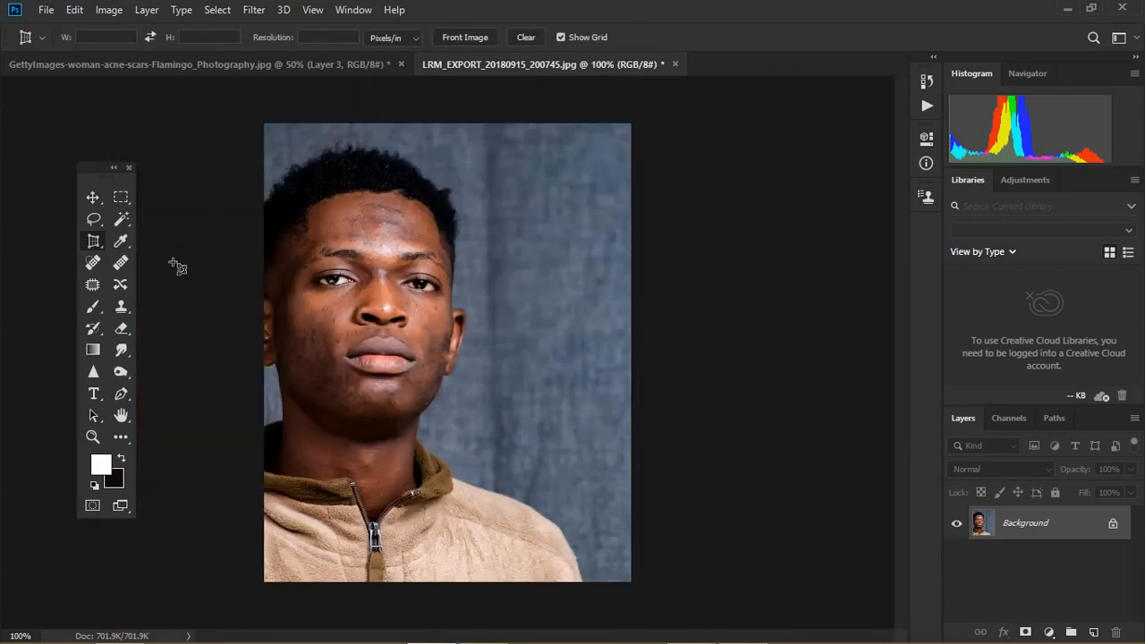
pyautogui.click(300, 264)
pyautogui.click(313, 193)
pyautogui.click(447, 166)
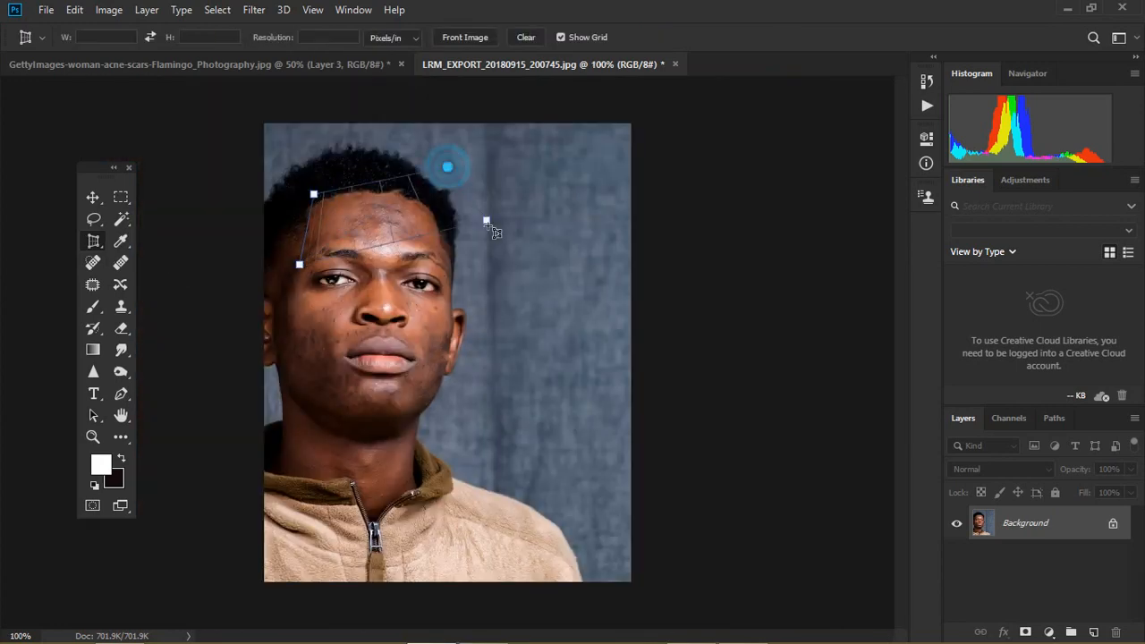
pyautogui.click(476, 374)
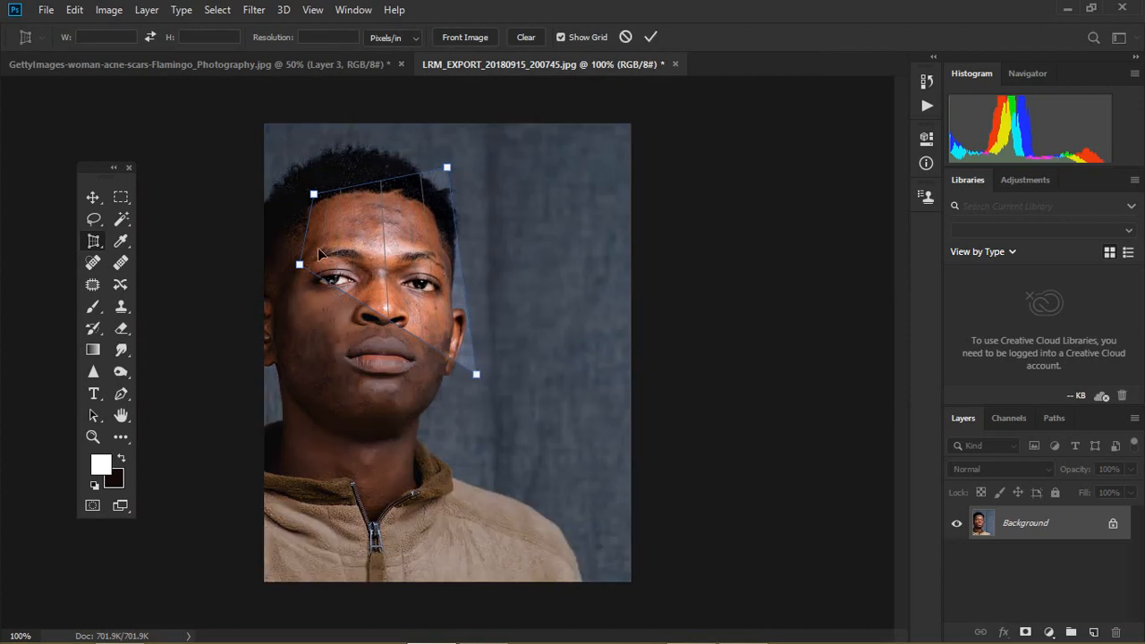
# Step: Stretch the perspective crop's corners over the hair and down to the jacket, apply the crop, and undo back to the uncropped portrait
pyautogui.moveTo(300, 265); pyautogui.dragTo(270, 311)
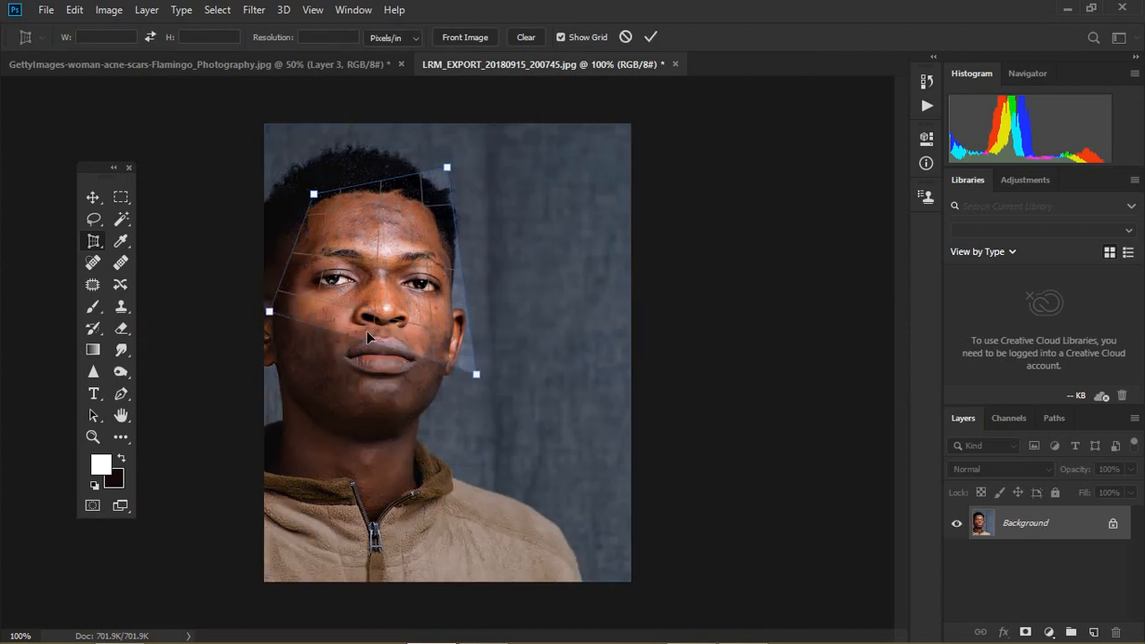
pyautogui.moveTo(478, 383); pyautogui.dragTo(474, 597)
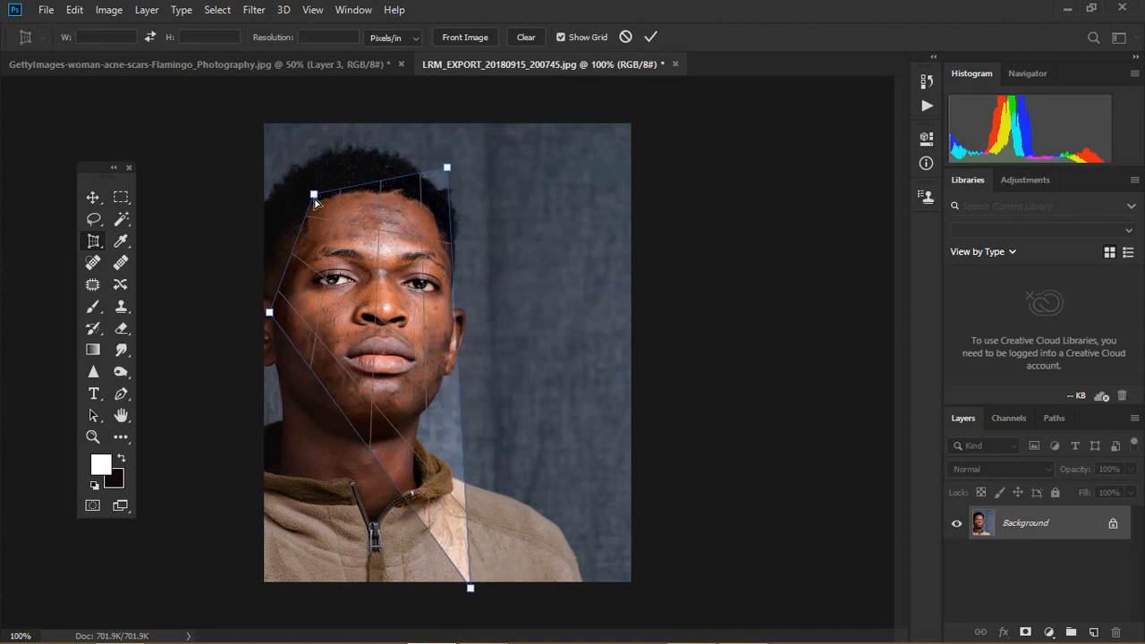
pyautogui.moveTo(313, 197); pyautogui.dragTo(298, 163)
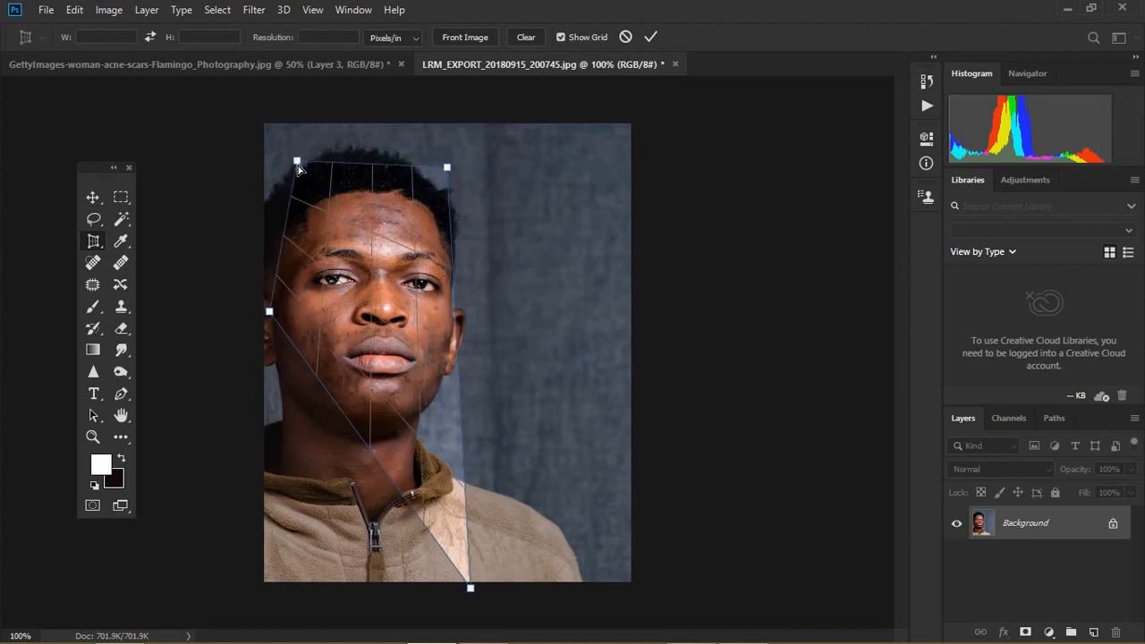
pyautogui.press('Return')
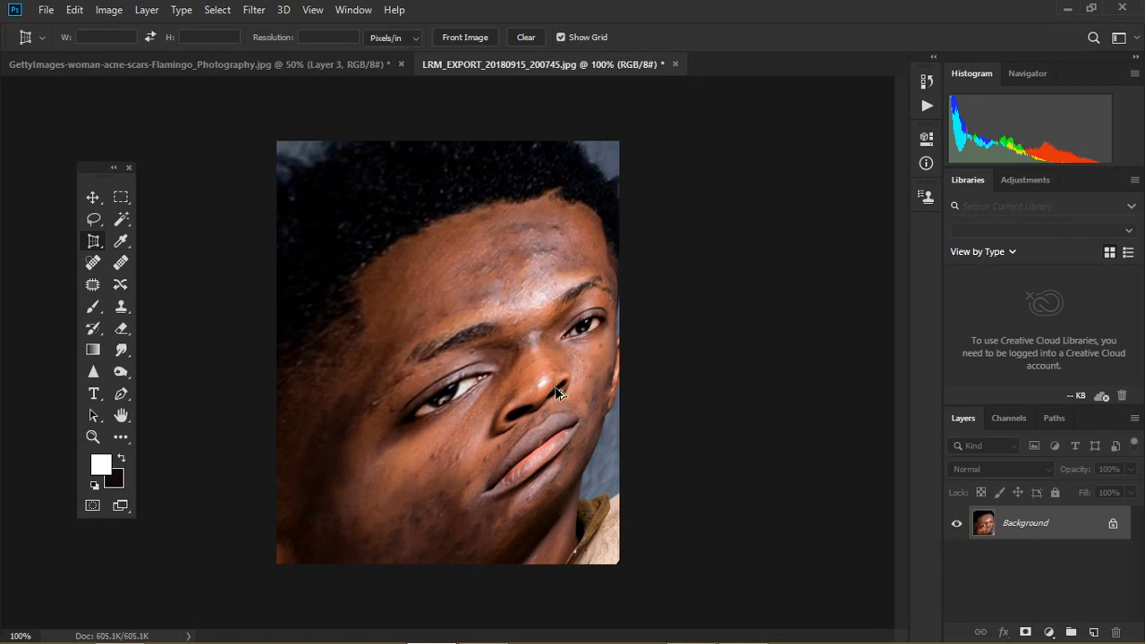
pyautogui.hotkey('ctrl', 'z')
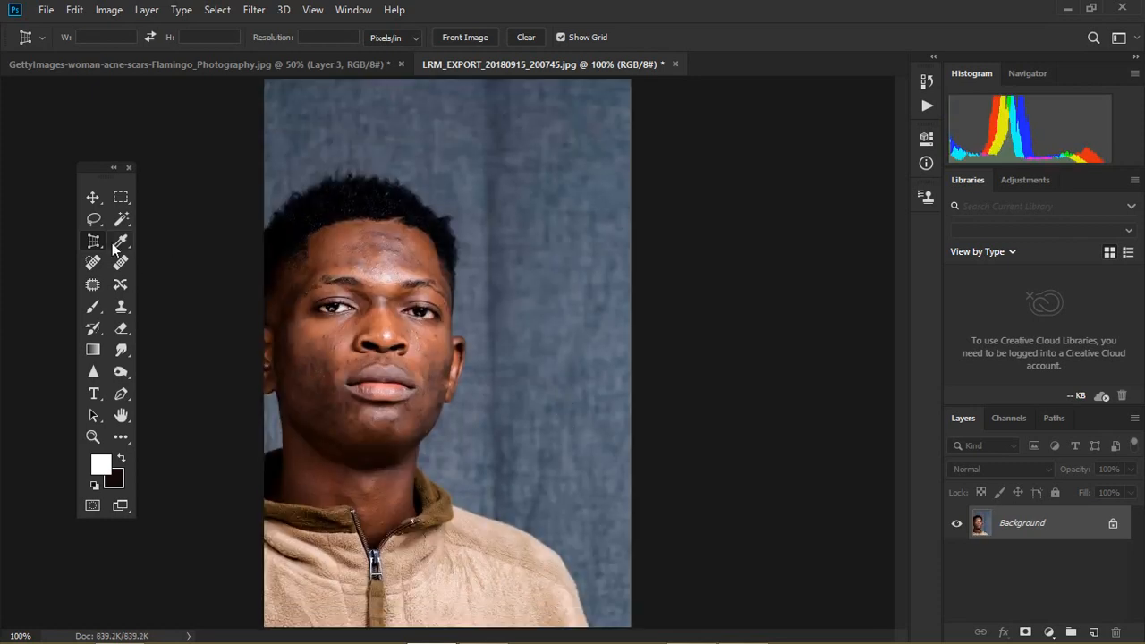
# Step: Sample background colours with the Eyedropper from the backdrop, the man's eye and his hair, finishing with a dark brown from the collar
pyautogui.click(117, 245)
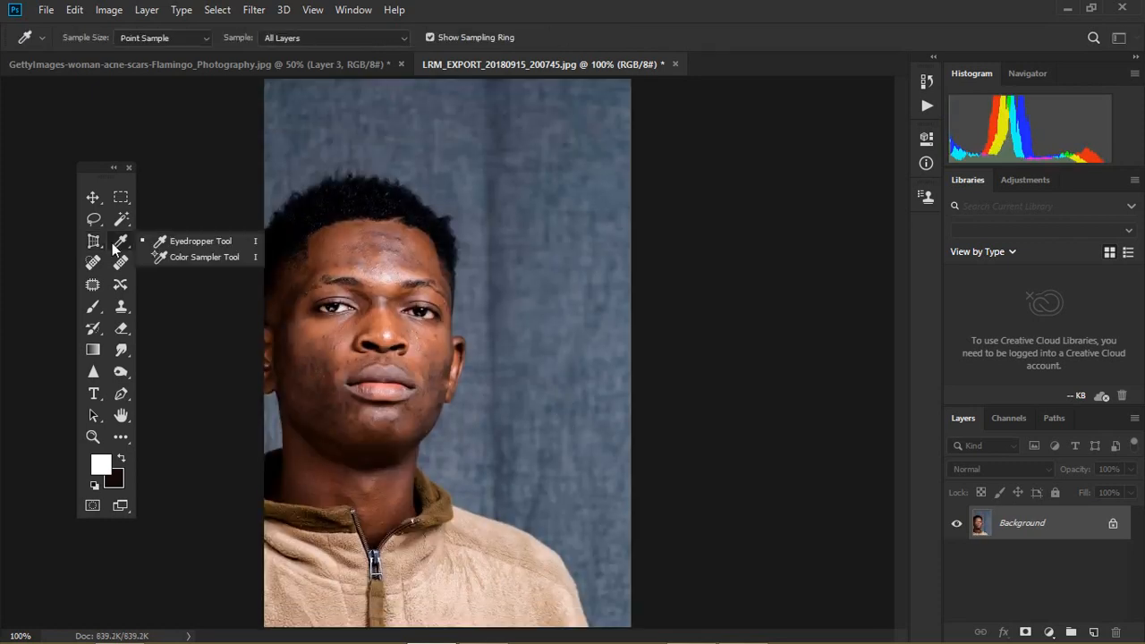
pyautogui.click(179, 247)
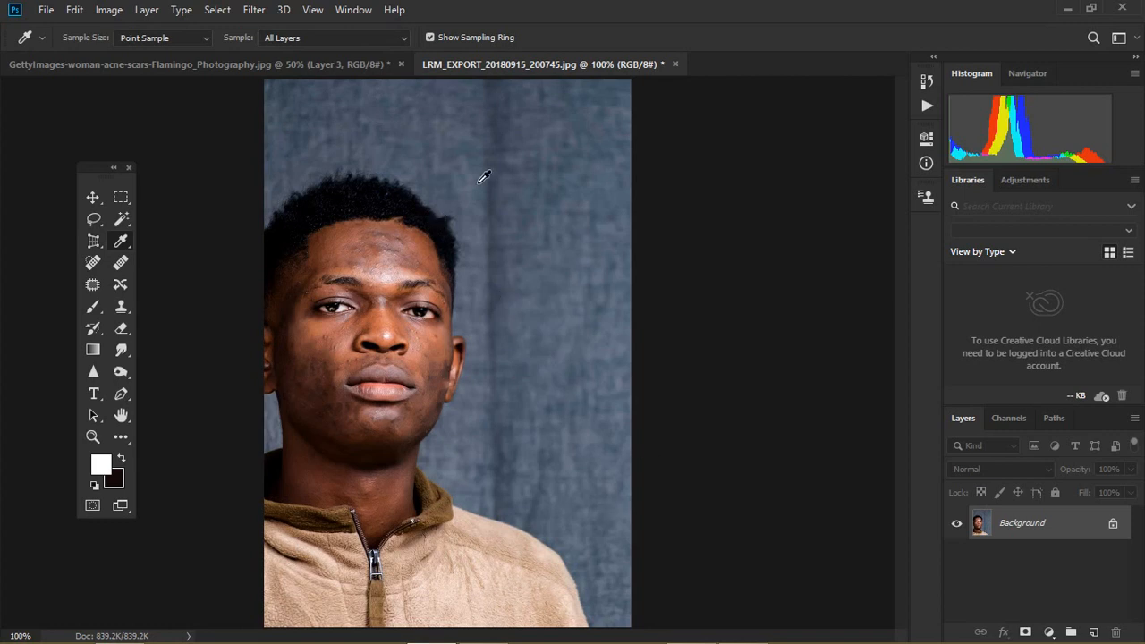
pyautogui.keyDown('alt'); pyautogui.click(531, 153); pyautogui.keyUp('alt')
pyautogui.keyDown('alt'); pyautogui.click(434, 315); pyautogui.keyUp('alt')
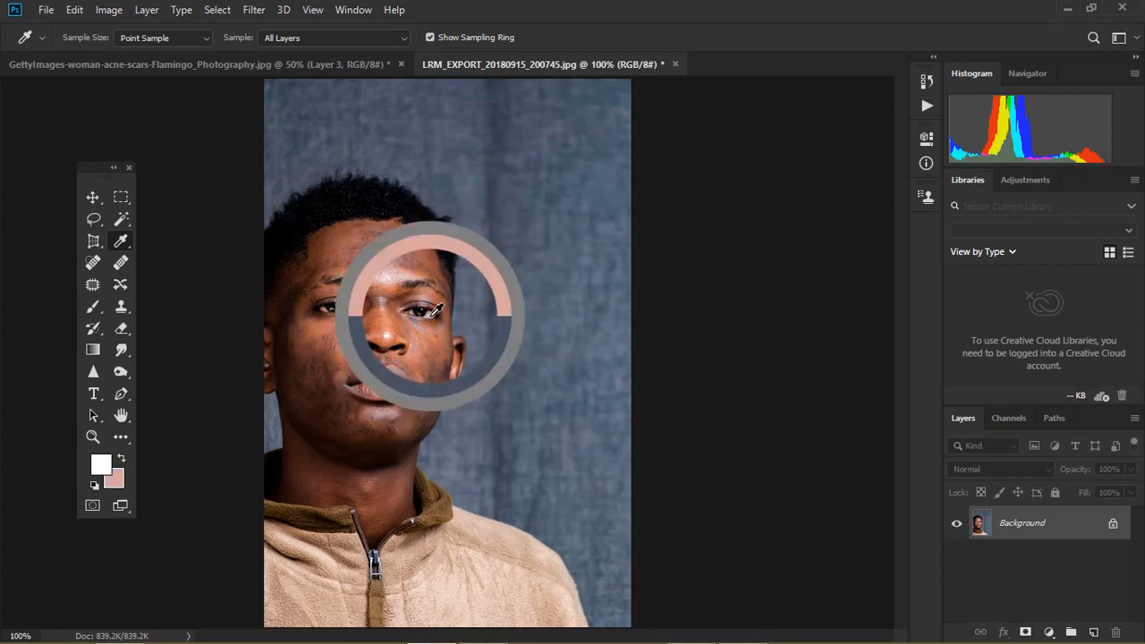
pyautogui.keyDown('alt'); pyautogui.click(375, 202); pyautogui.keyUp('alt')
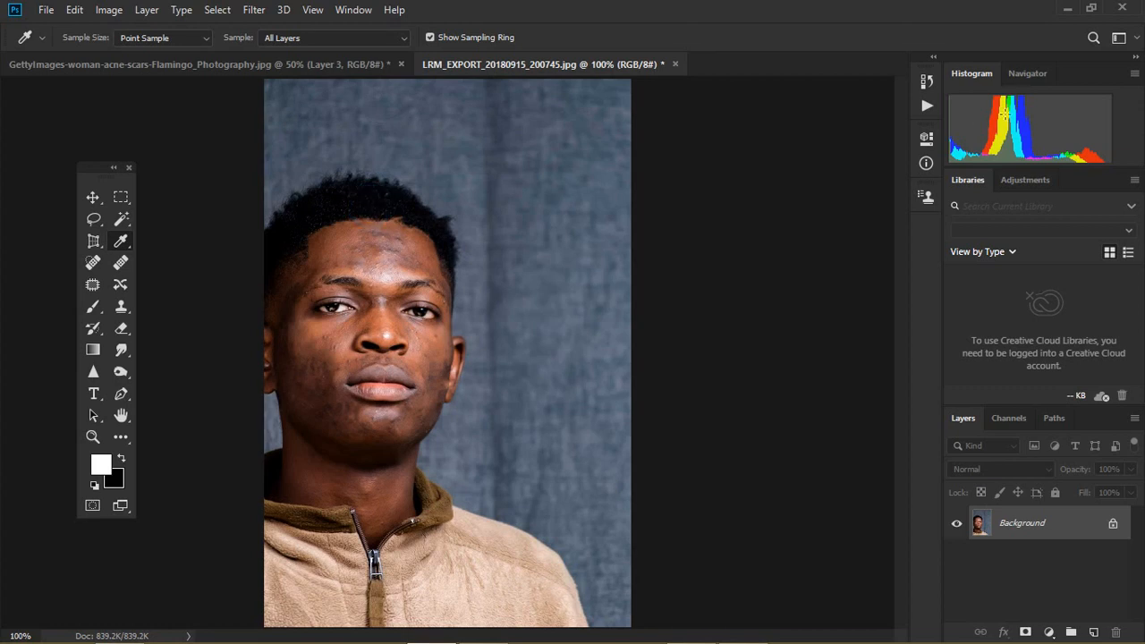
pyautogui.keyDown('alt'); pyautogui.click(705, 183); pyautogui.keyUp('alt')
pyautogui.moveTo(752, 287); pyautogui.dragTo(639, 403)
pyautogui.keyDown('alt'); pyautogui.click(302, 252); pyautogui.keyUp('alt')
pyautogui.keyDown('alt'); pyautogui.click(333, 516); pyautogui.keyUp('alt')
# Step: Place four Color Sampler points on the man's forehead, his eye, his neck and the blue backdrop
pyautogui.rightClick(128, 239)
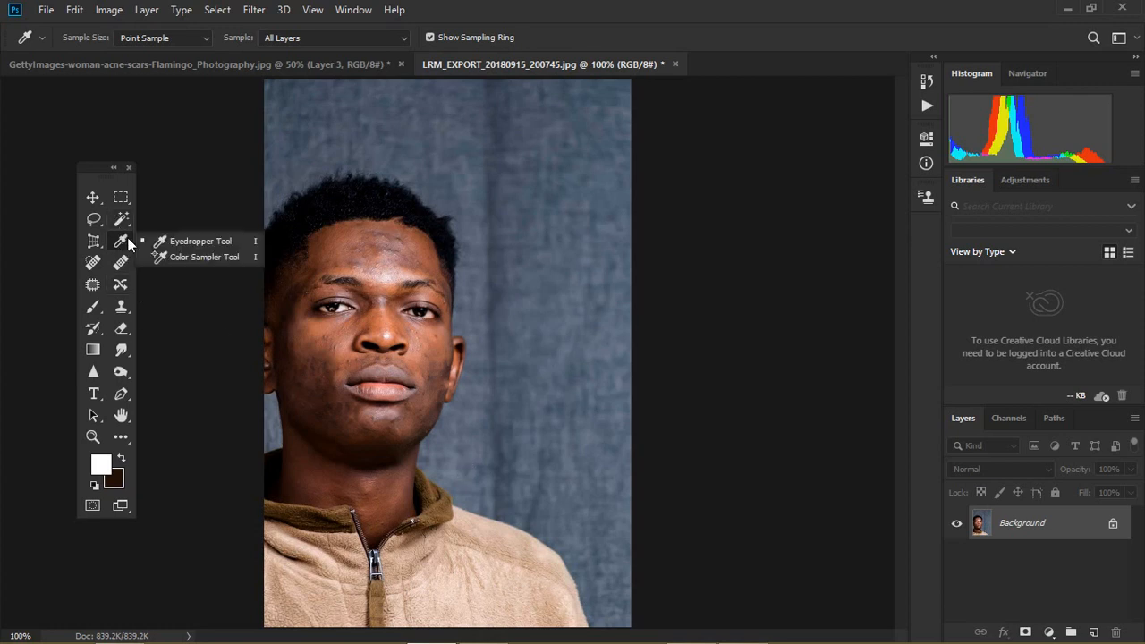
pyautogui.click(171, 258)
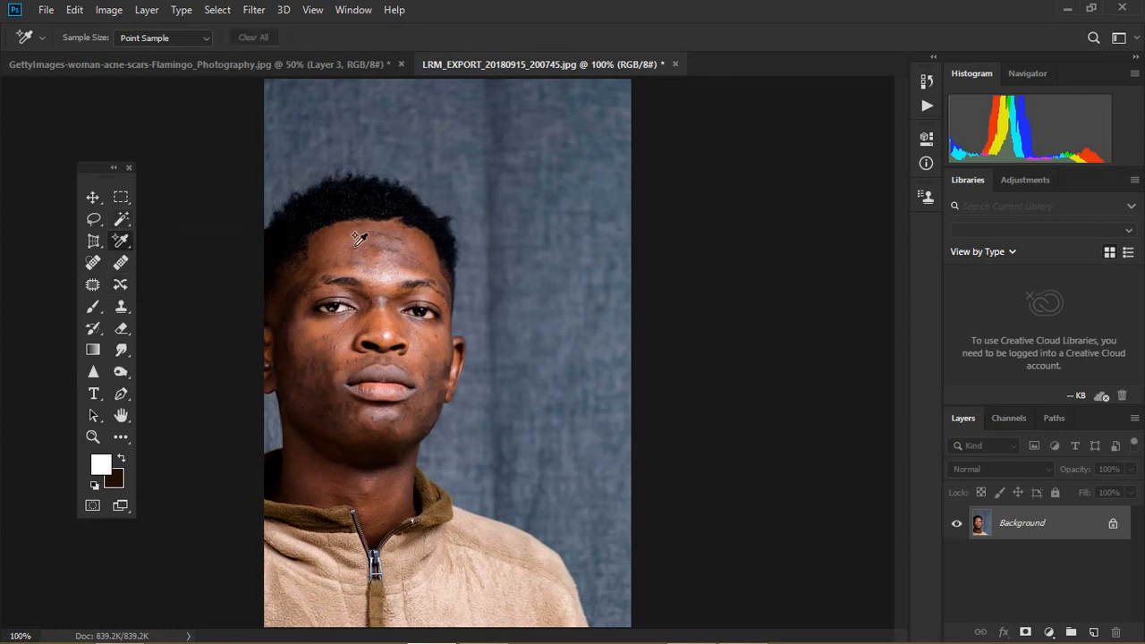
pyautogui.click(362, 251)
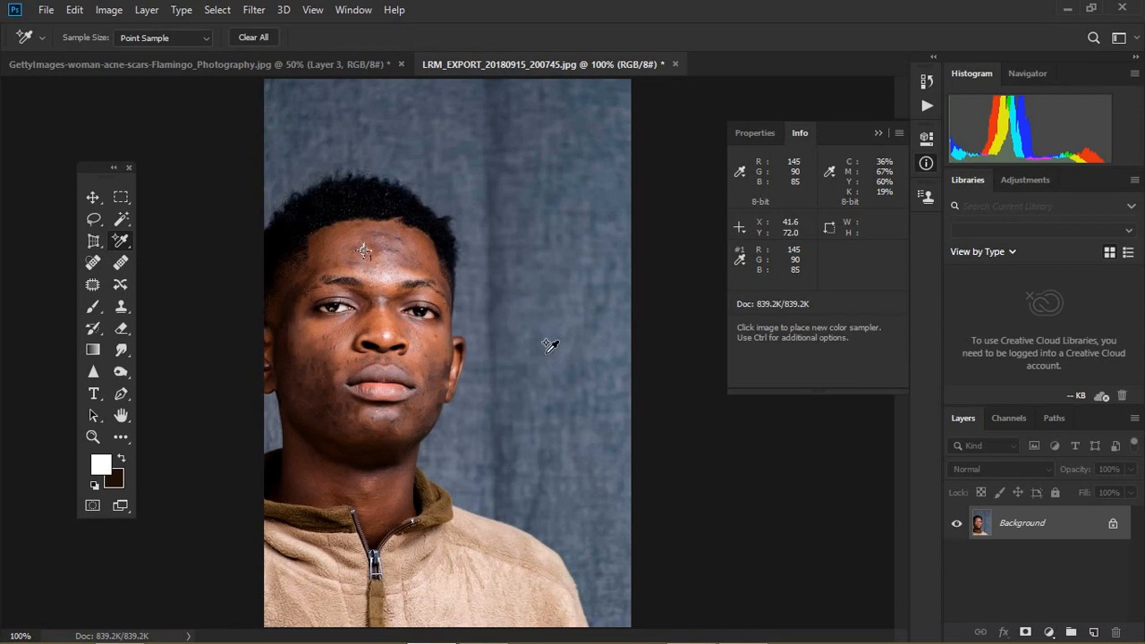
pyautogui.click(430, 313)
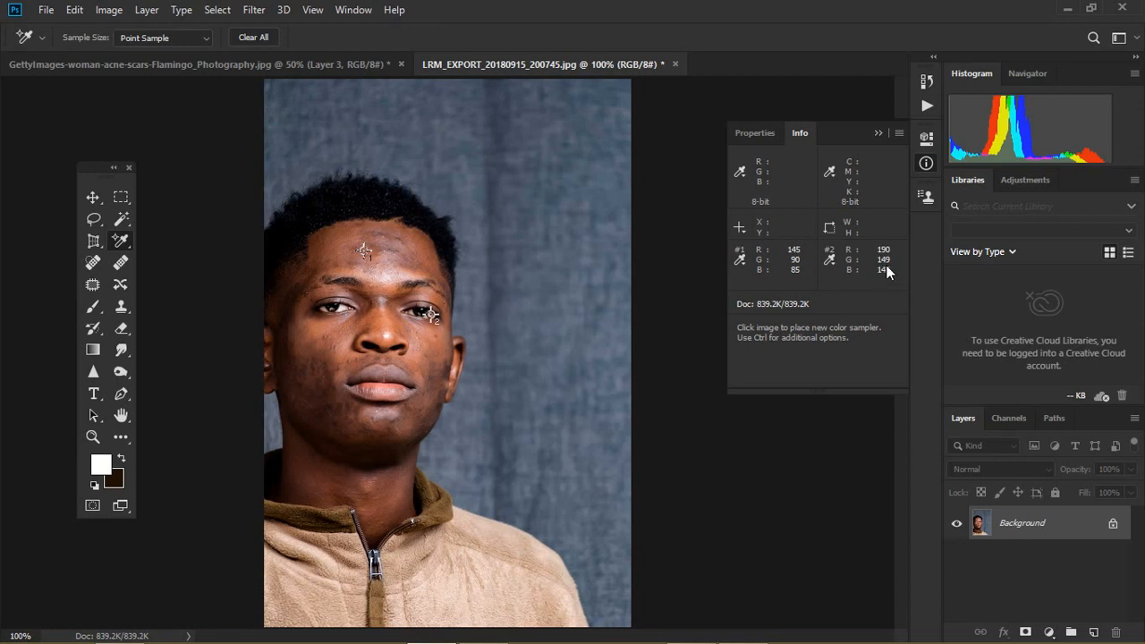
pyautogui.click(306, 457)
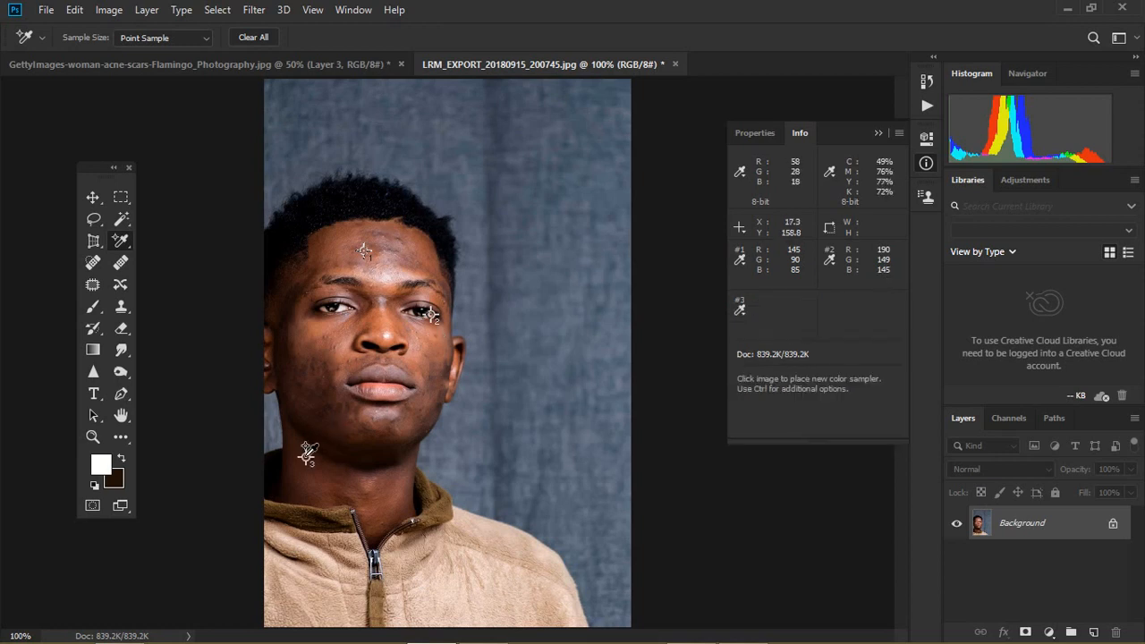
pyautogui.click(754, 134)
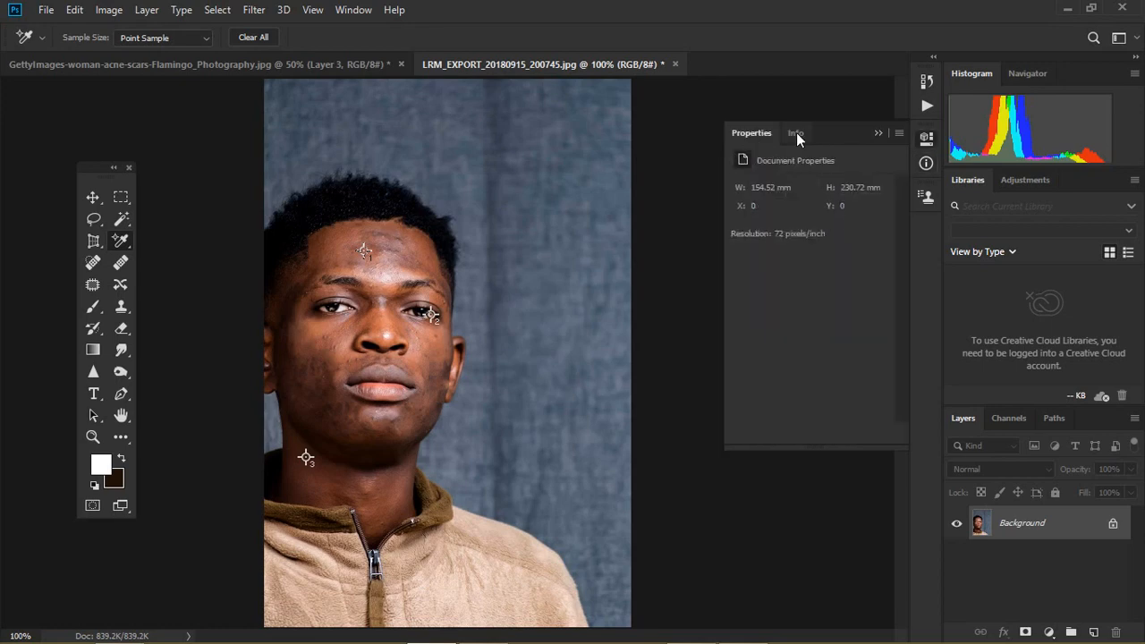
pyautogui.click(796, 133)
pyautogui.click(508, 180)
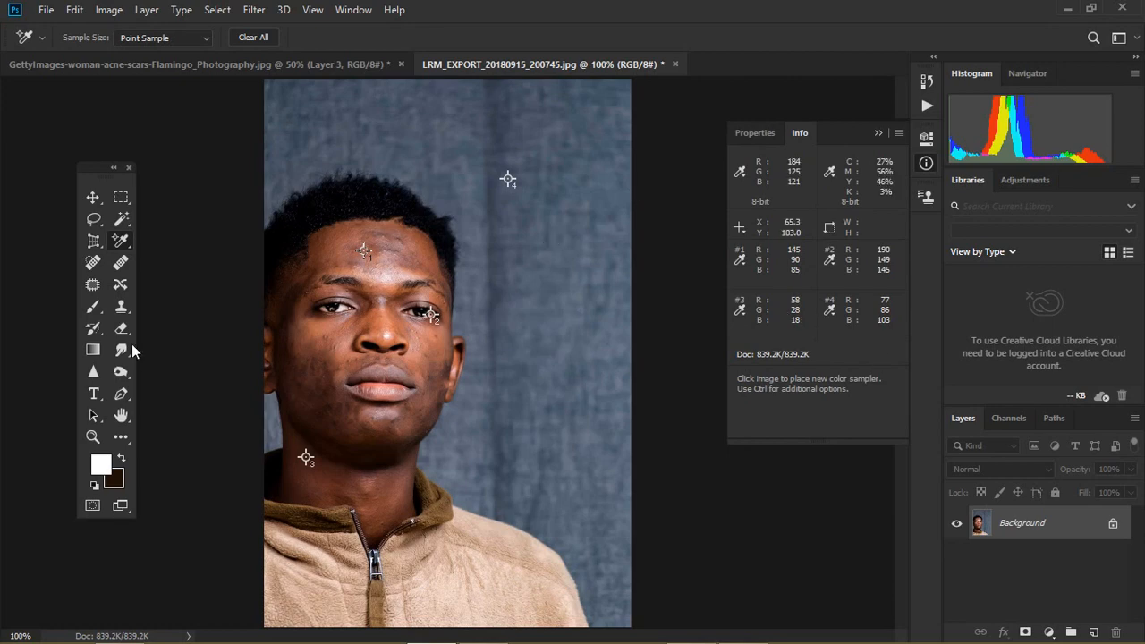
# Step: Activate the Spot Healing Brush and close the man's portrait LRM_EXPORT_20180915_200745 without saving
pyautogui.click(93, 263)
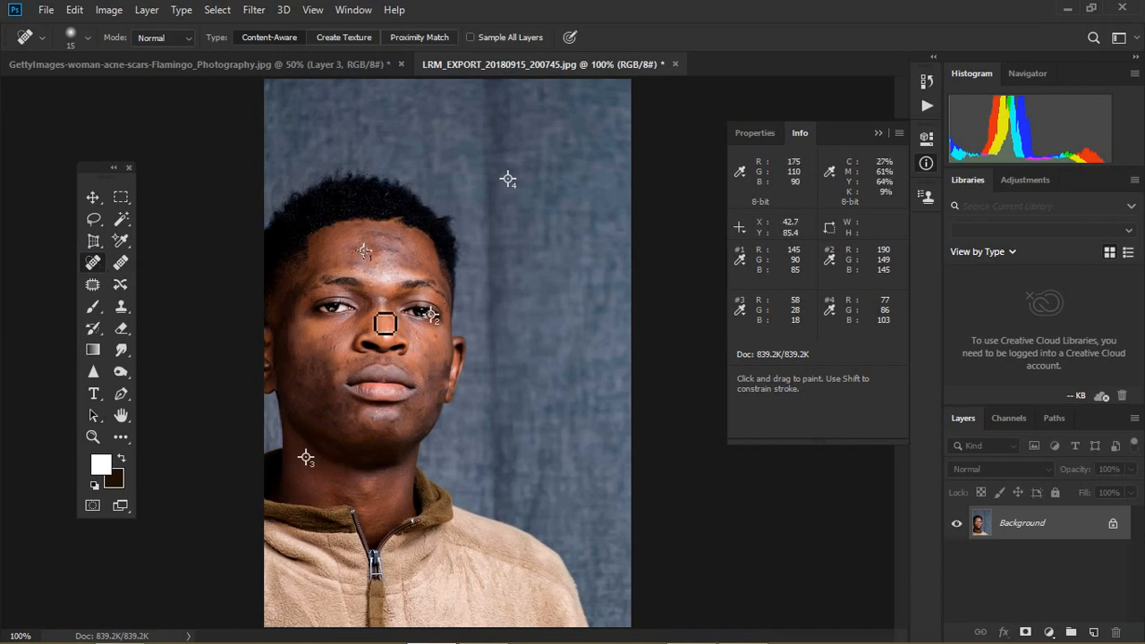
pyautogui.hotkey('ctrl', '+')
pyautogui.hotkey('ctrl', '+')
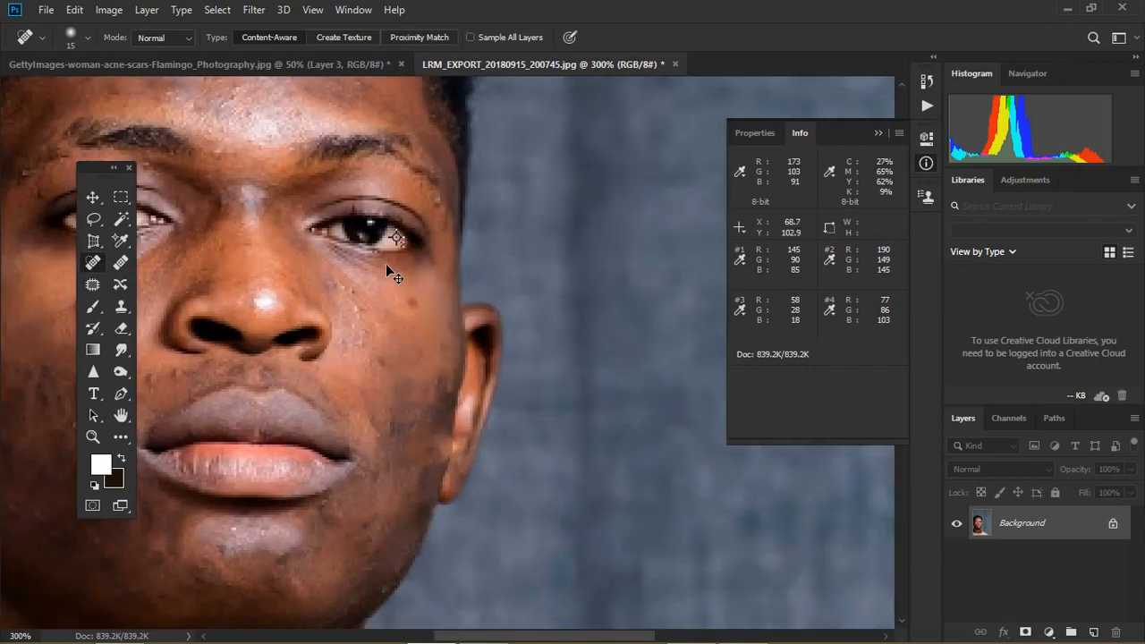
pyautogui.hotkey('ctrl', '-')
pyautogui.hotkey('ctrl', 'w')
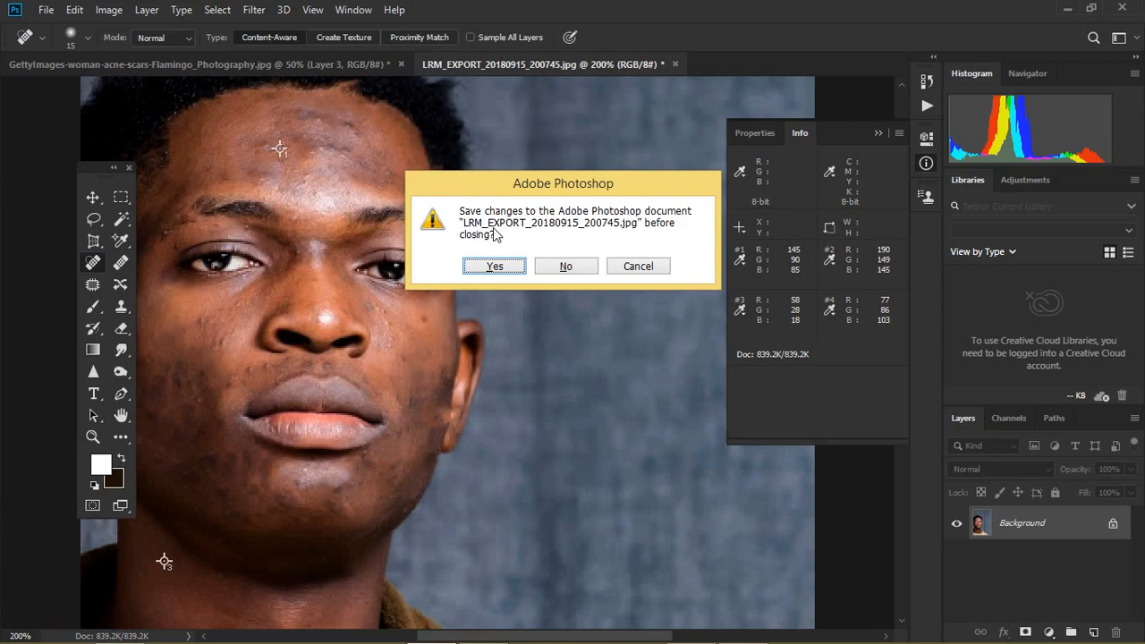
pyautogui.click(580, 270)
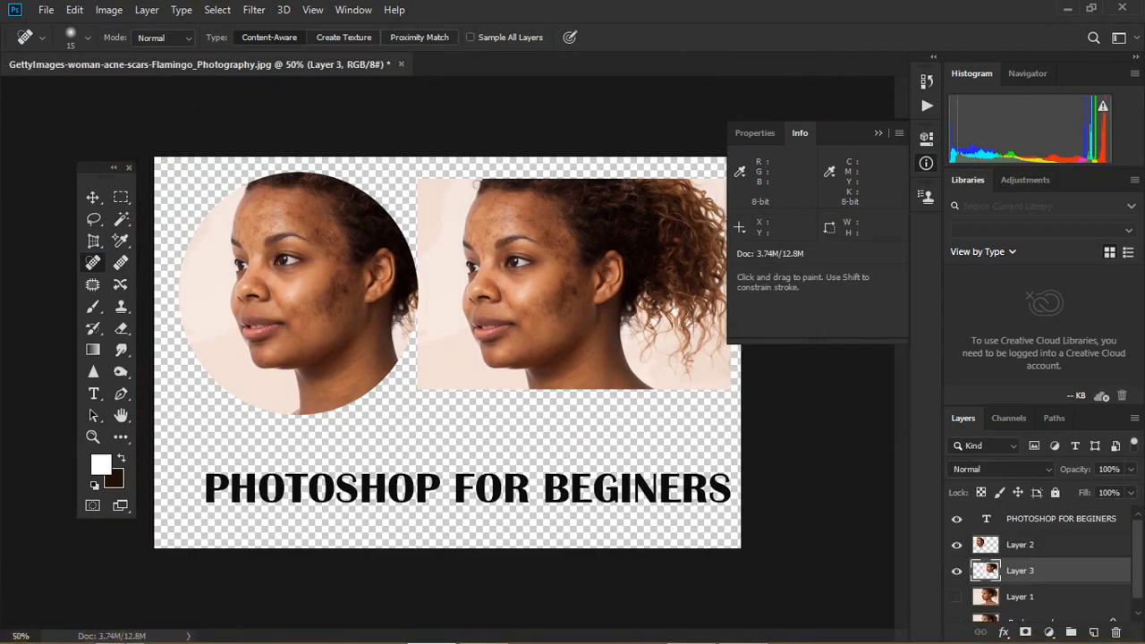
# Step: Try to open the image GettyImages-woman-acne-scars-Flamingo_Photography from the Pictures folder as a separate document
pyautogui.click(125, 632)
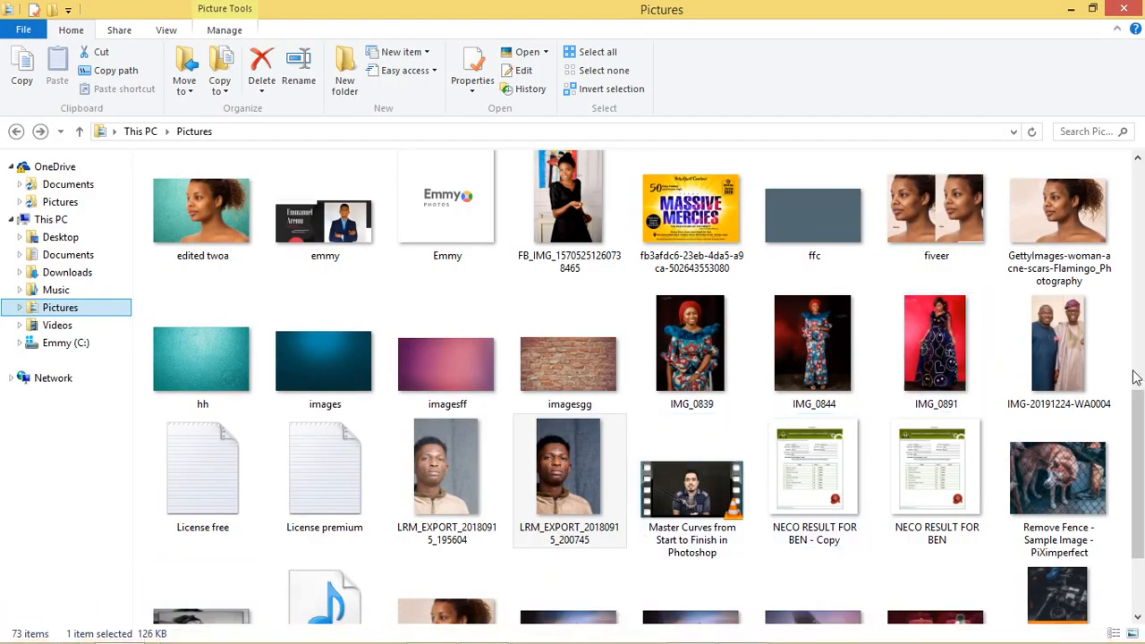
pyautogui.moveTo(1138, 430)
pyautogui.mouseDown()
pyautogui.moveTo(1141, 490)
pyautogui.moveTo(1139, 420)
pyautogui.mouseUp()
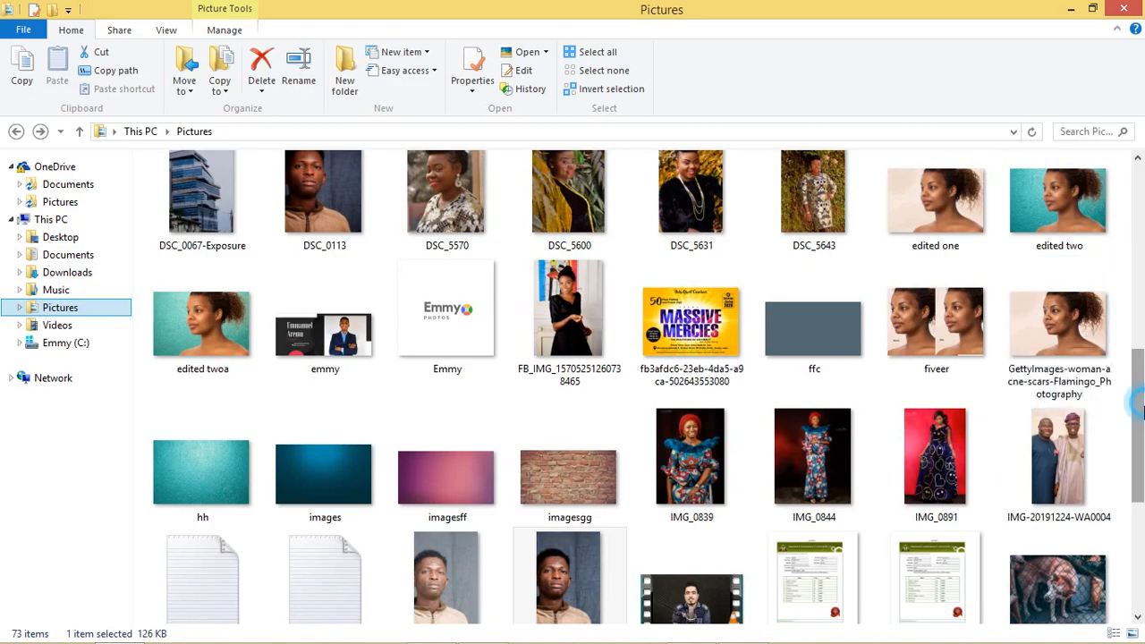
pyautogui.moveTo(1140, 406)
pyautogui.mouseDown()
pyautogui.moveTo(1141, 507)
pyautogui.moveTo(1139, 302)
pyautogui.moveTo(1142, 425)
pyautogui.mouseUp()
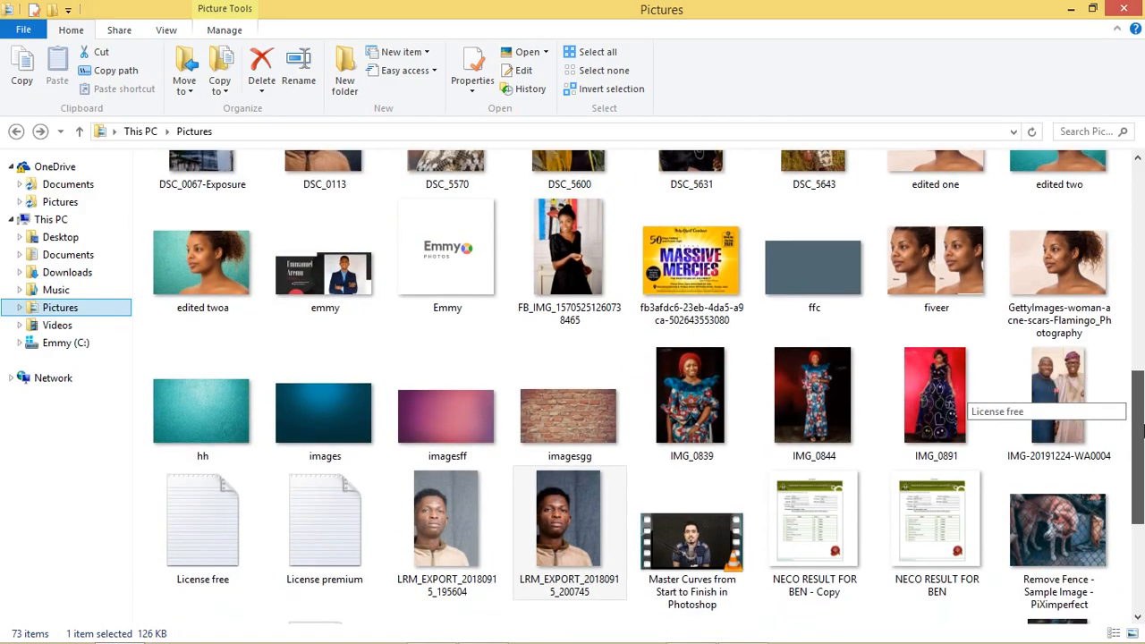
pyautogui.click(1065, 237)
pyautogui.moveTo(603, 491); pyautogui.dragTo(512, 7)
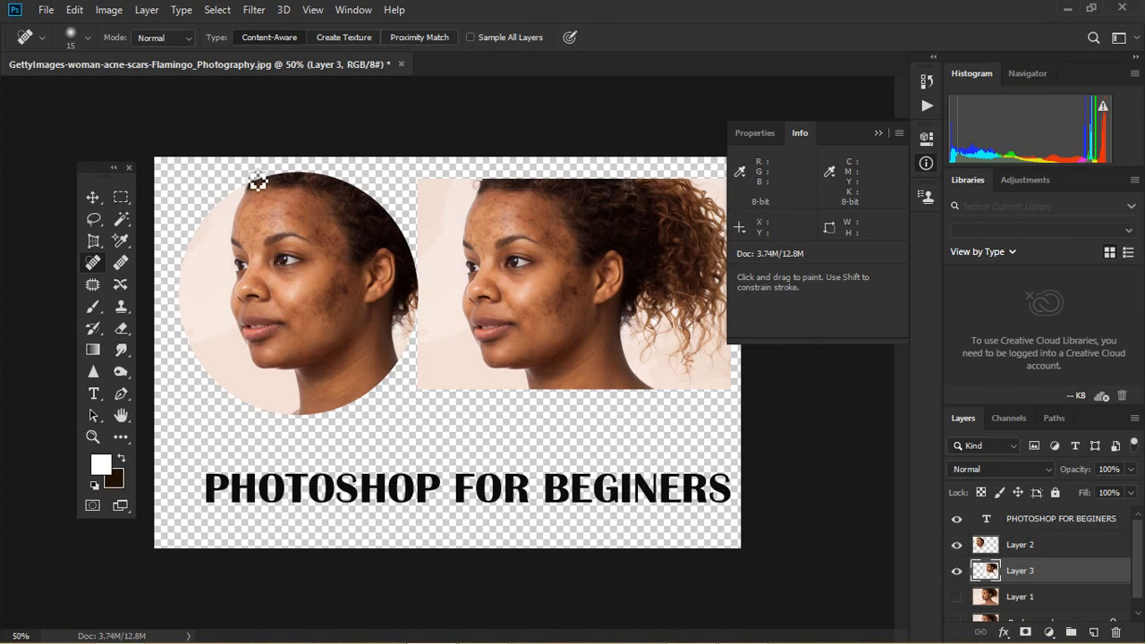
# Step: Activate the Move tool and open the woman's portrait training.jpg from the Pictures folder in Photoshop as a separate document
pyautogui.click(92, 197)
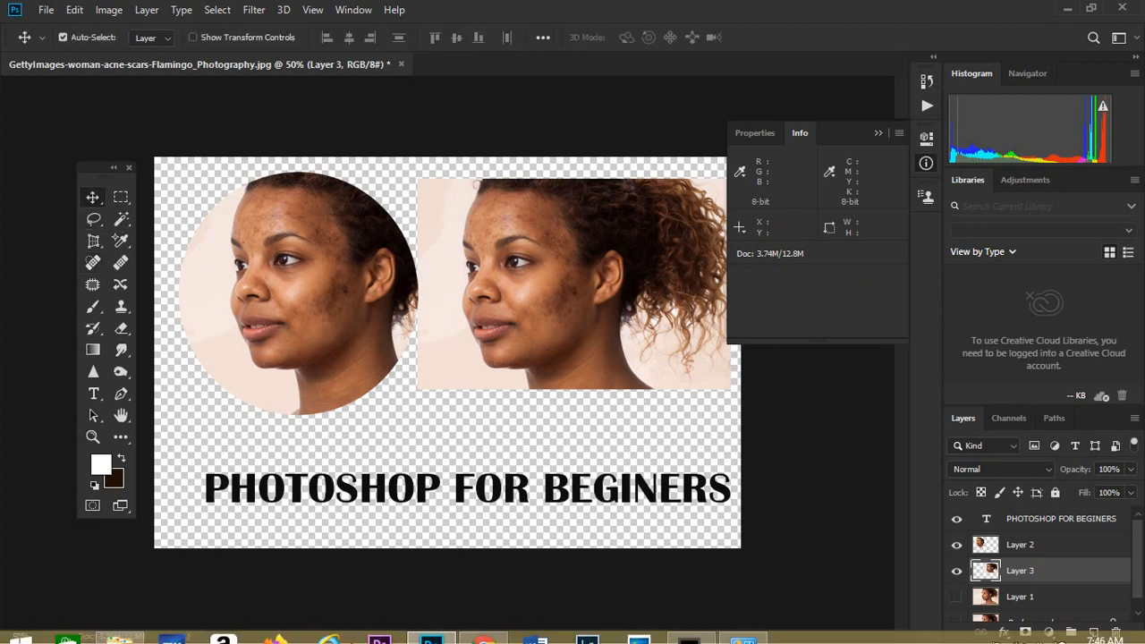
pyautogui.click(120, 626)
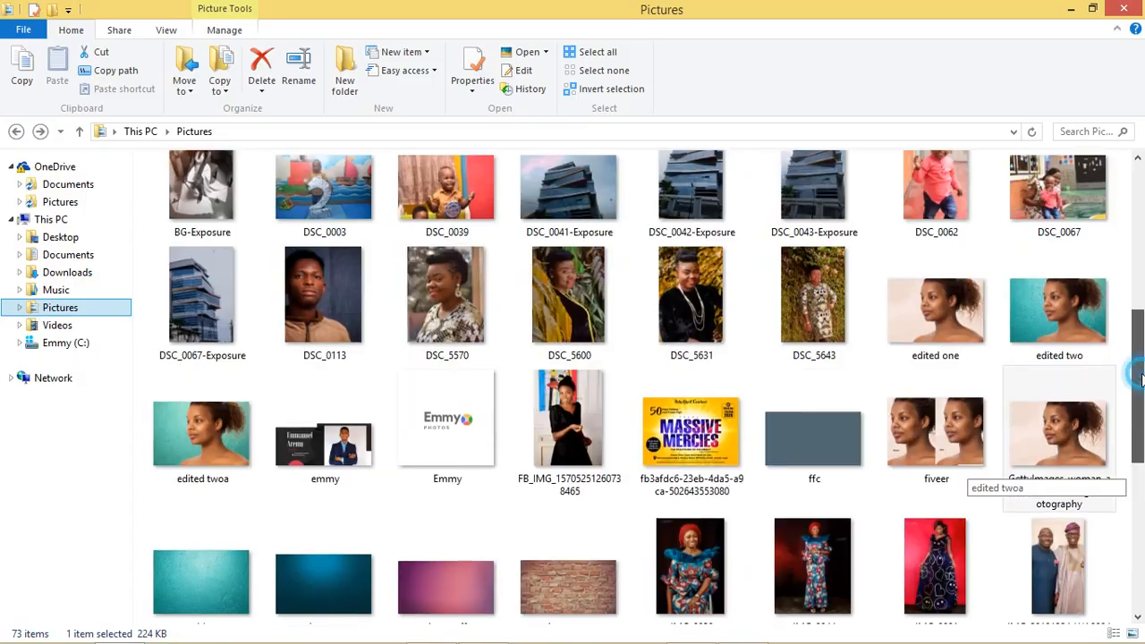
pyautogui.moveTo(1138, 488); pyautogui.dragTo(1140, 394)
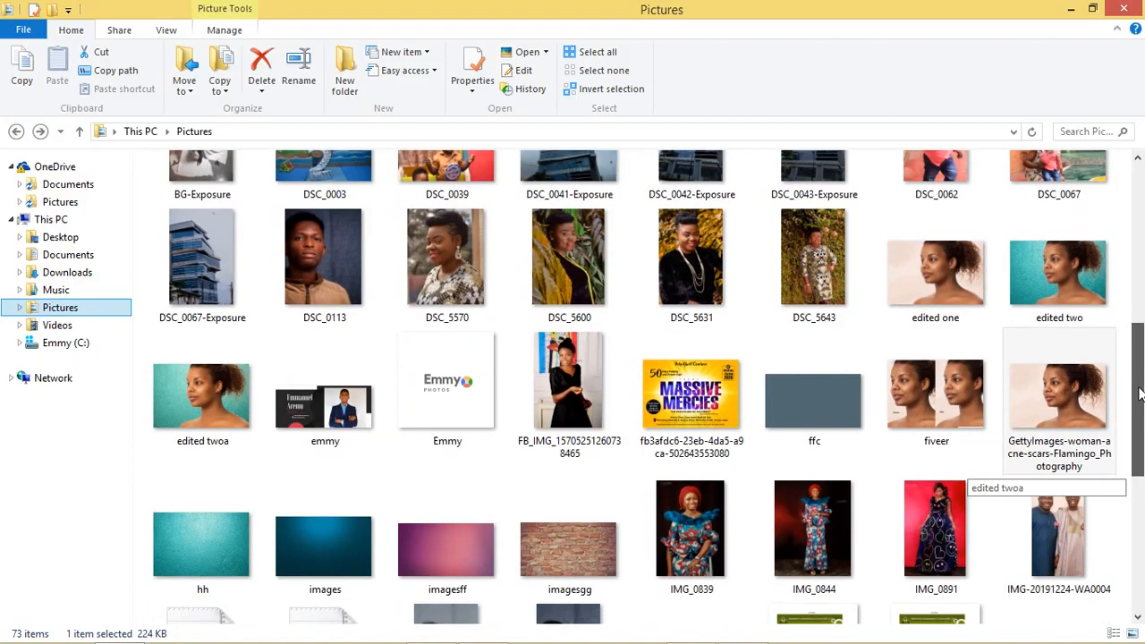
pyautogui.click(1048, 403)
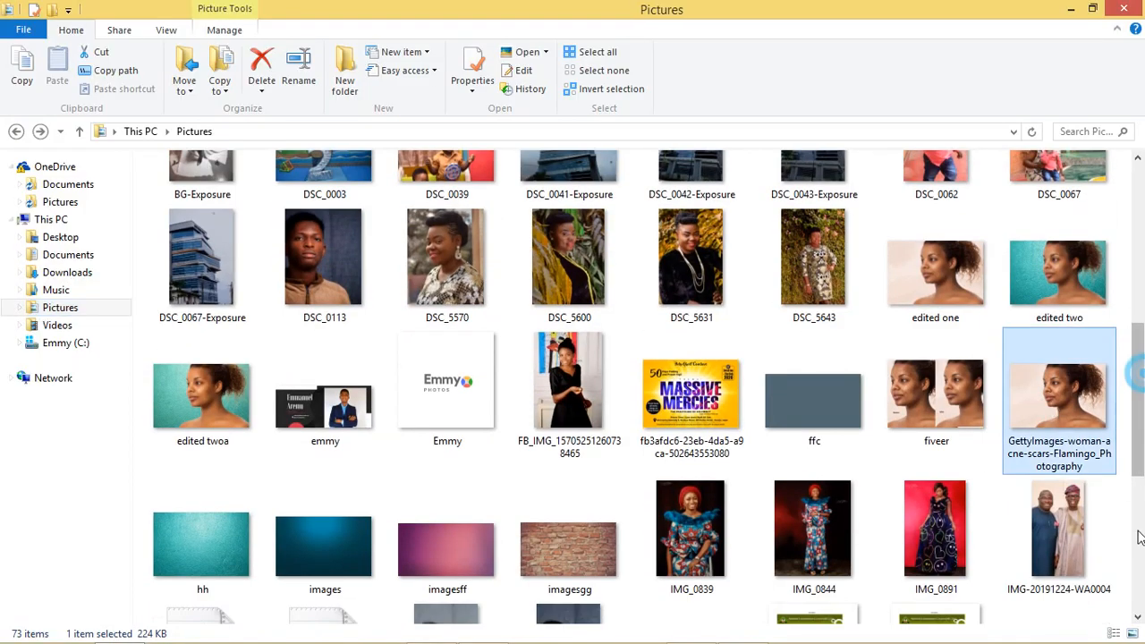
pyautogui.click(1137, 536)
pyautogui.click(445, 435)
pyautogui.moveTo(445, 435); pyautogui.dragTo(475, 25)
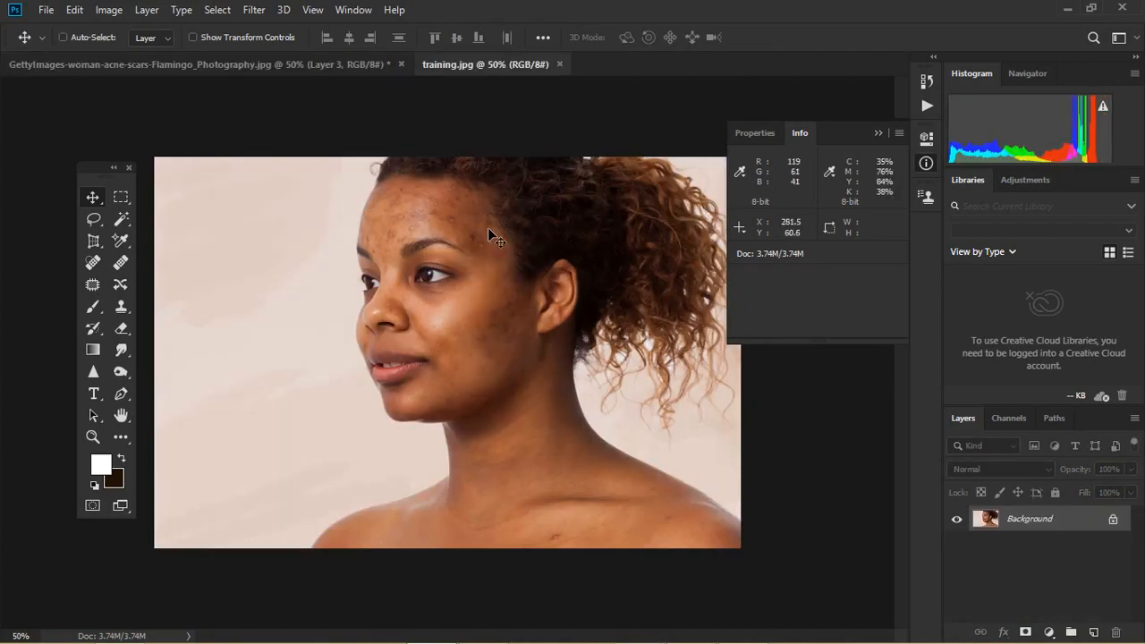
# Step: Examine the skin blemishes on the woman's face with the Zoom tool at several magnifications
pyautogui.hotkey('ctrl', '+')
pyautogui.hotkey('ctrl', '-')
pyautogui.click(93, 438)
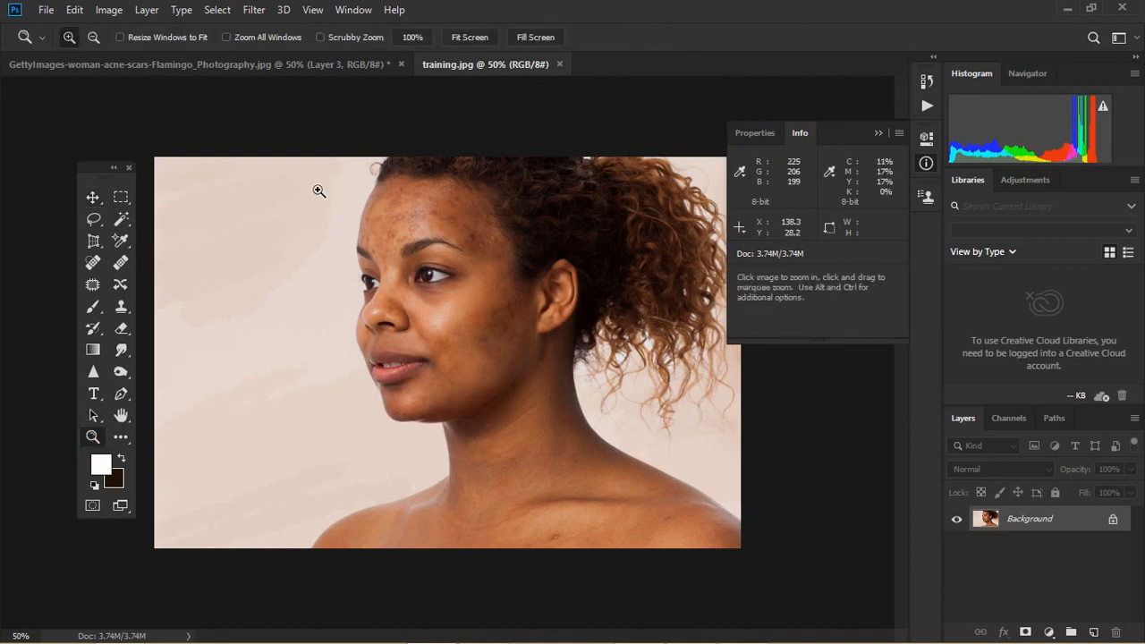
pyautogui.moveTo(318, 188); pyautogui.dragTo(638, 390)
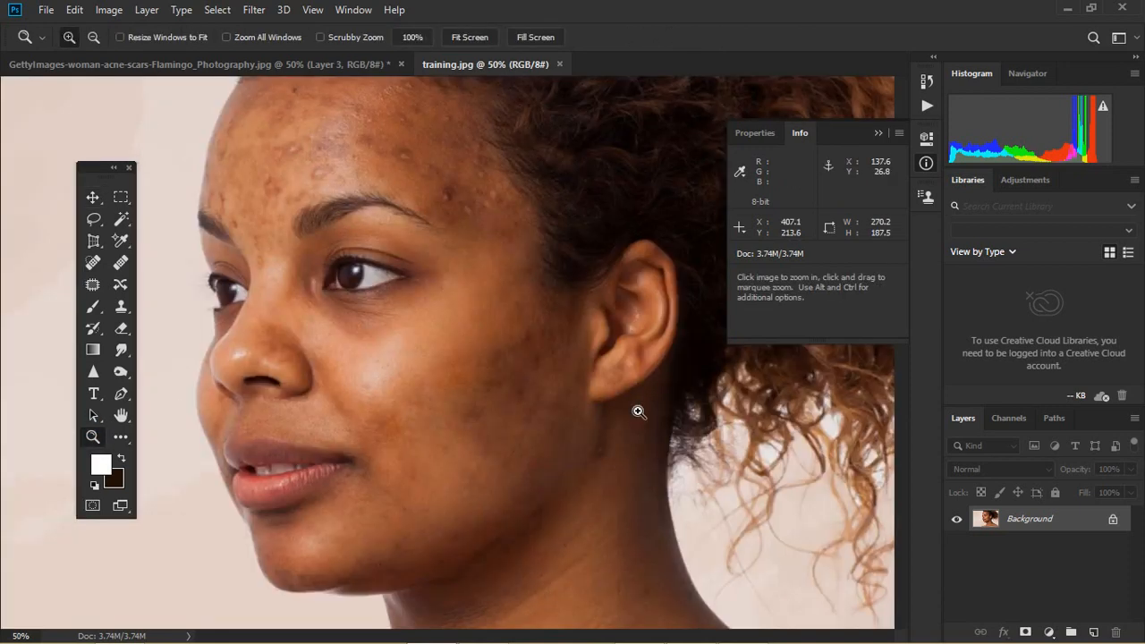
pyautogui.keyDown('alt'); pyautogui.click(404, 197); pyautogui.keyUp('alt')
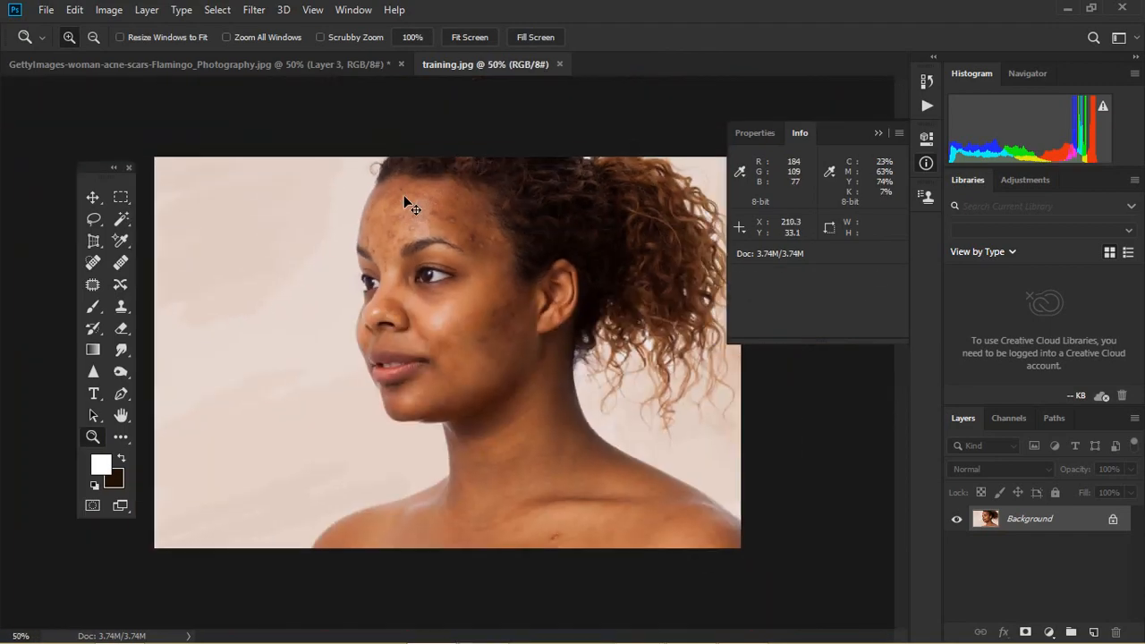
pyautogui.click(404, 197)
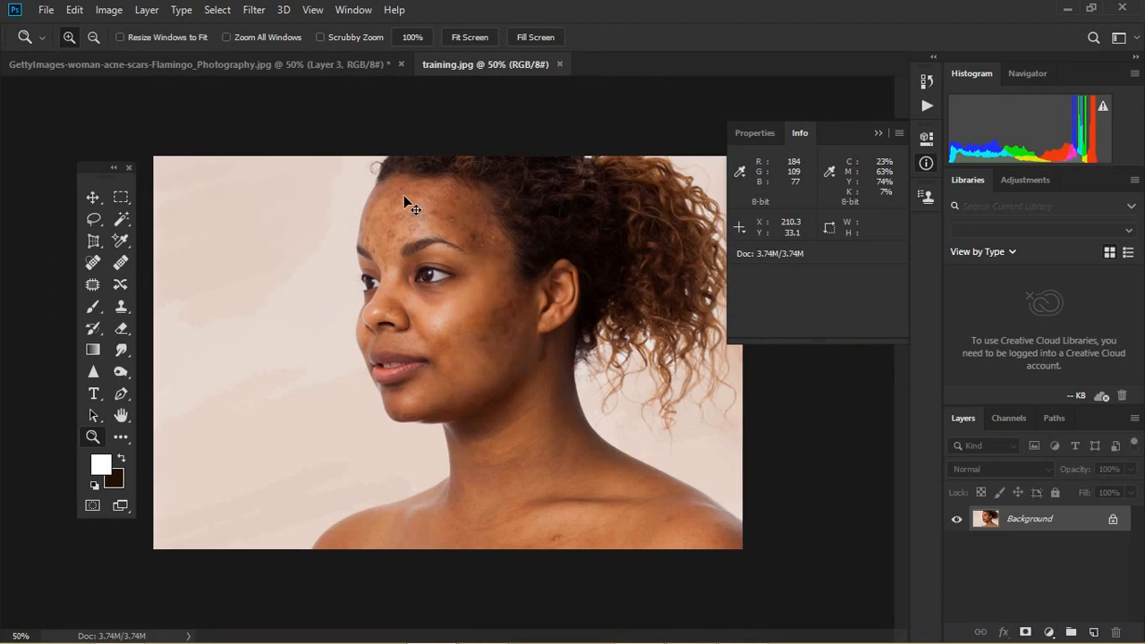
pyautogui.click(404, 196)
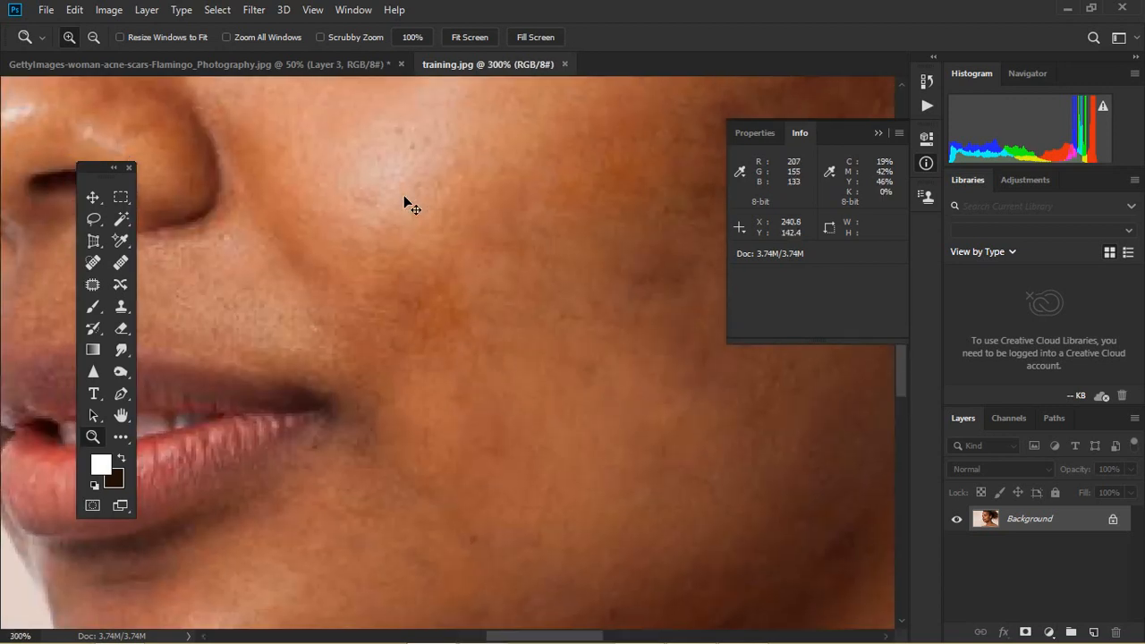
pyautogui.keyDown('alt'); pyautogui.click(404, 197); pyautogui.keyUp('alt')
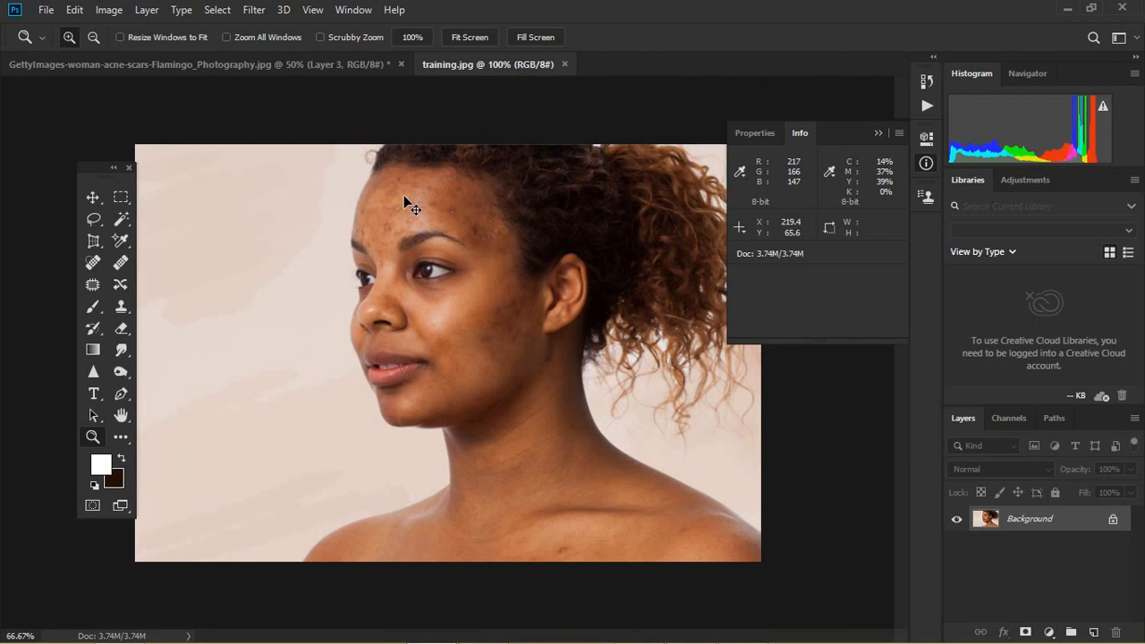
pyautogui.click(404, 197)
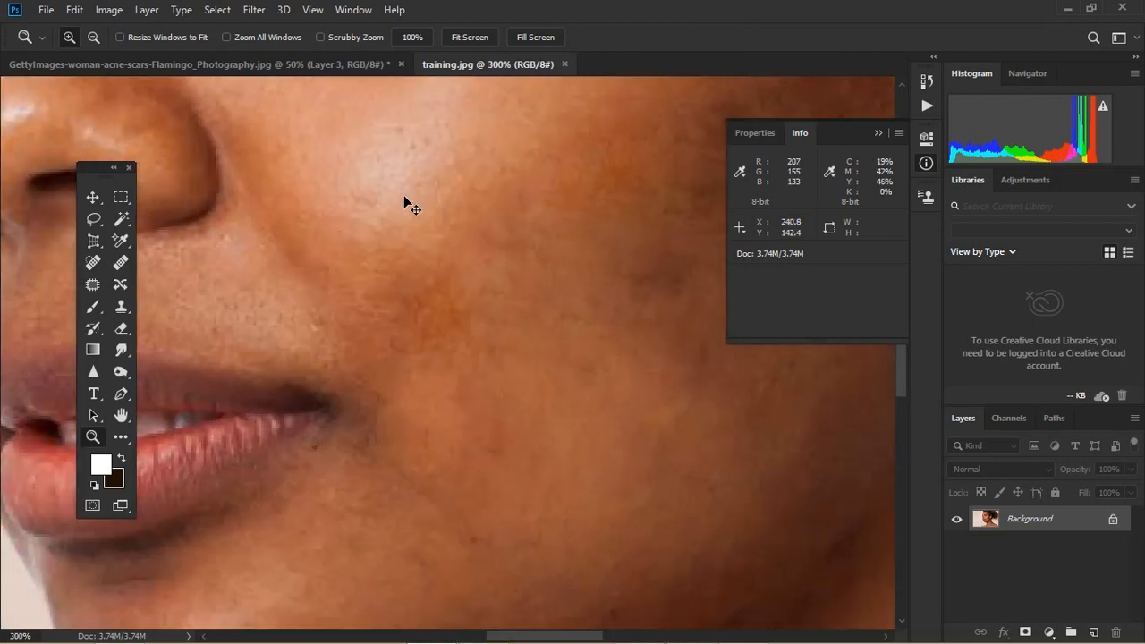
pyautogui.keyDown('alt'); pyautogui.click(403, 194); pyautogui.keyUp('alt')
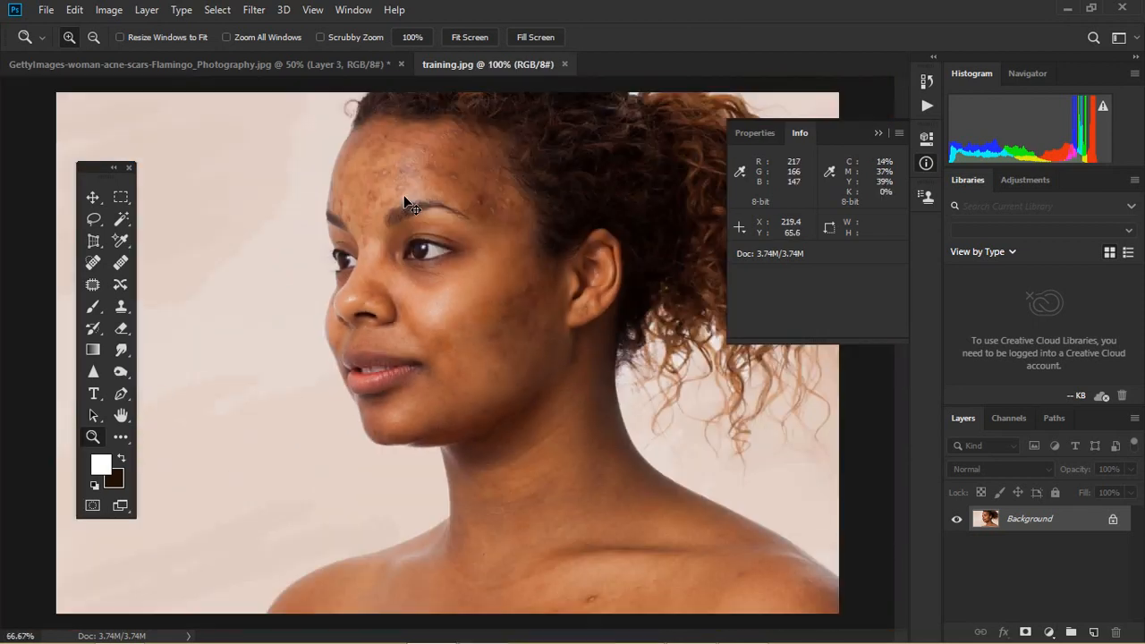
pyautogui.click(423, 204)
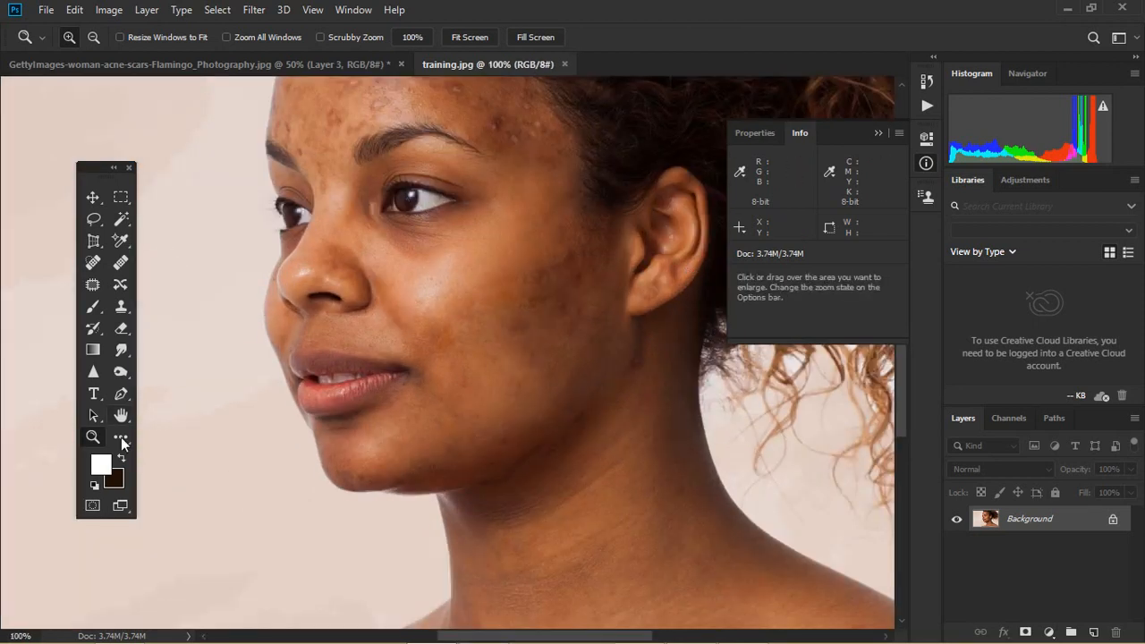
# Step: Collapse the Info panel and remove the blemishes on the woman's temple with the Spot Healing Brush, size 15, Content-Aware
pyautogui.click(557, 131)
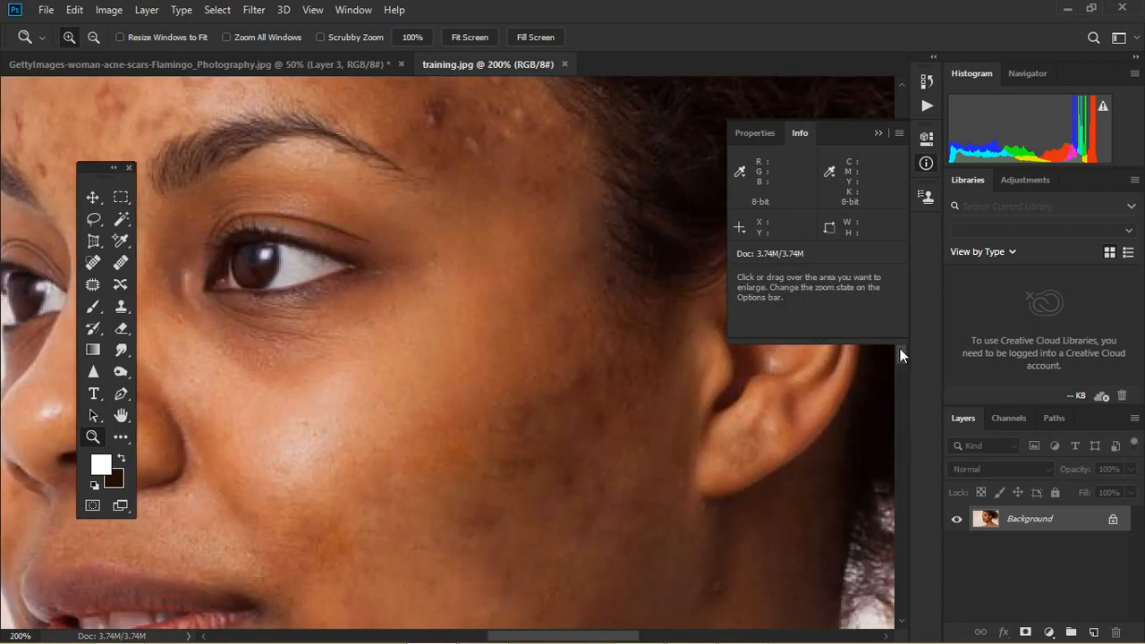
pyautogui.click(877, 132)
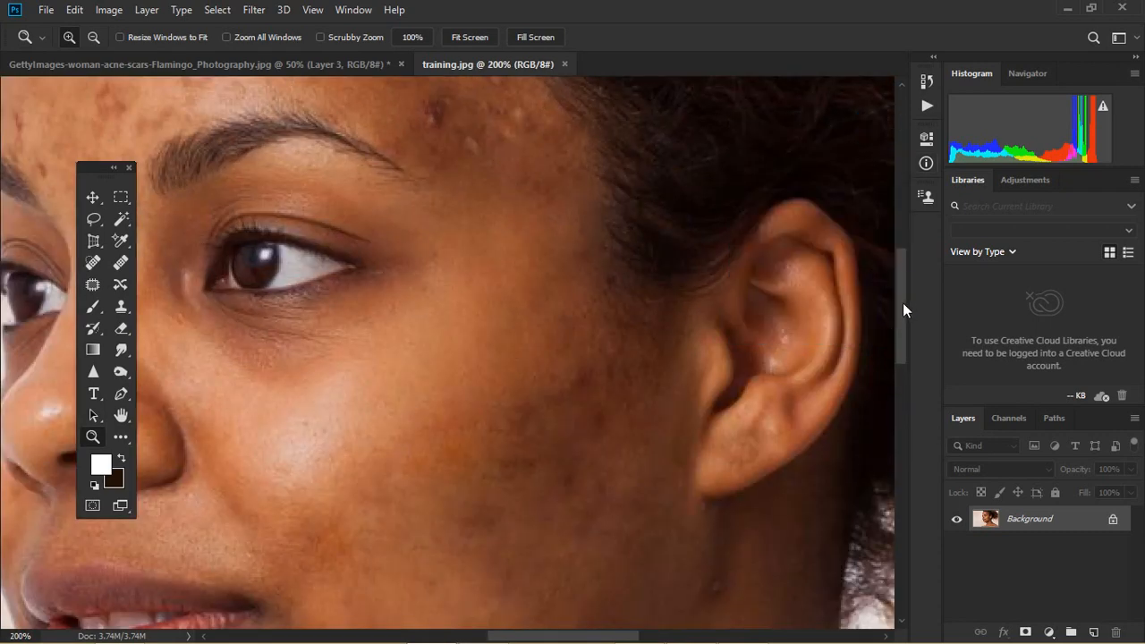
pyautogui.moveTo(903, 302); pyautogui.dragTo(902, 247)
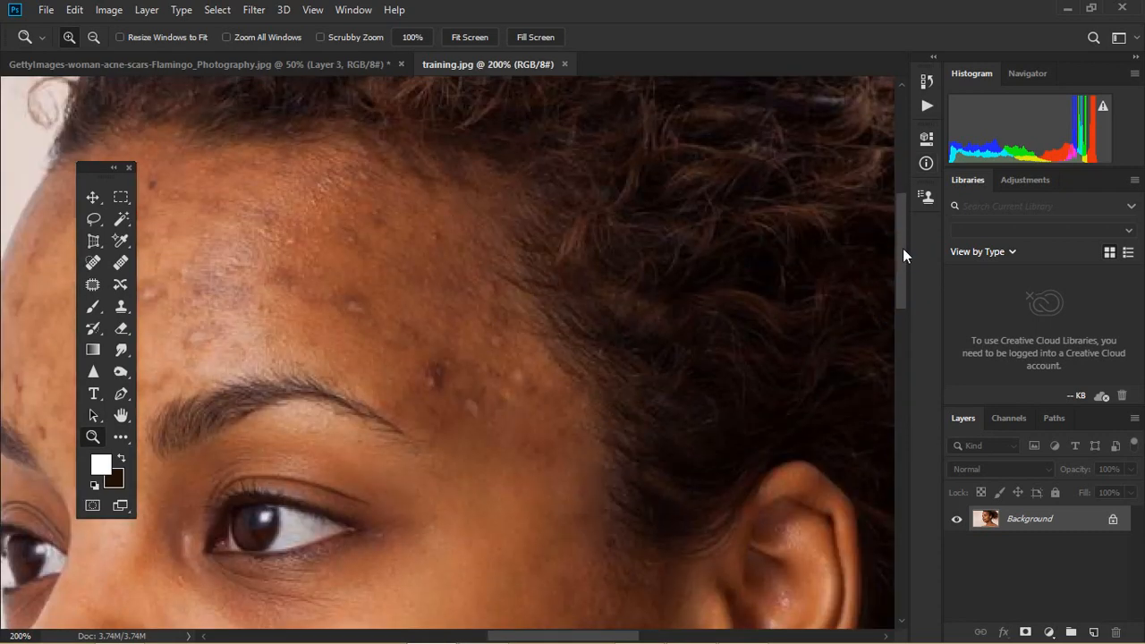
pyautogui.click(92, 264)
pyautogui.click(92, 266)
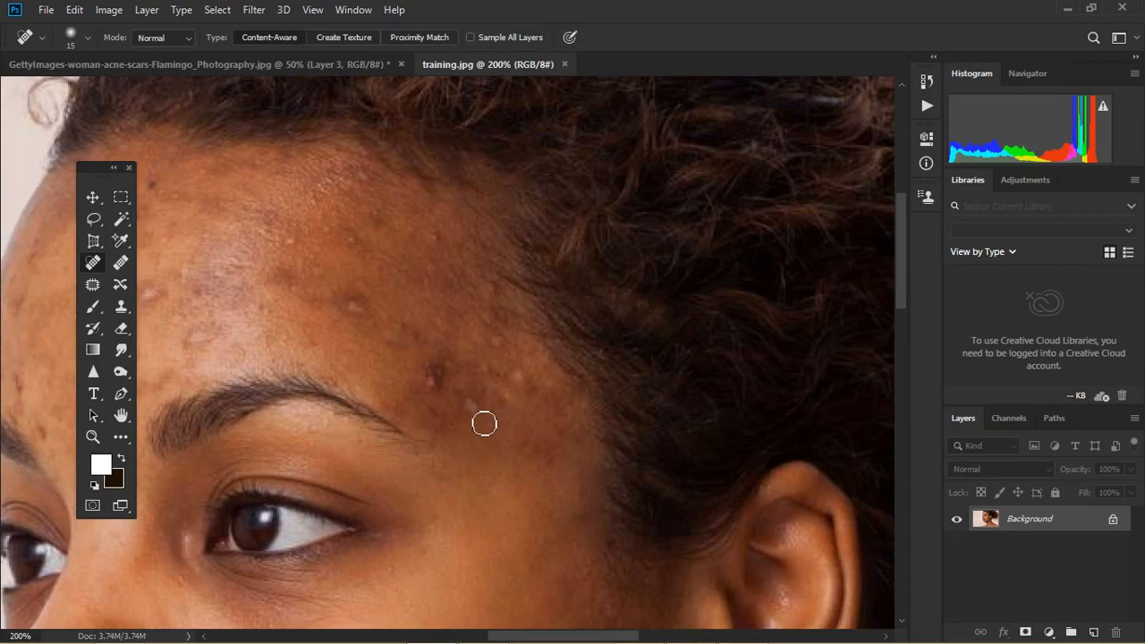
pyautogui.click(475, 409)
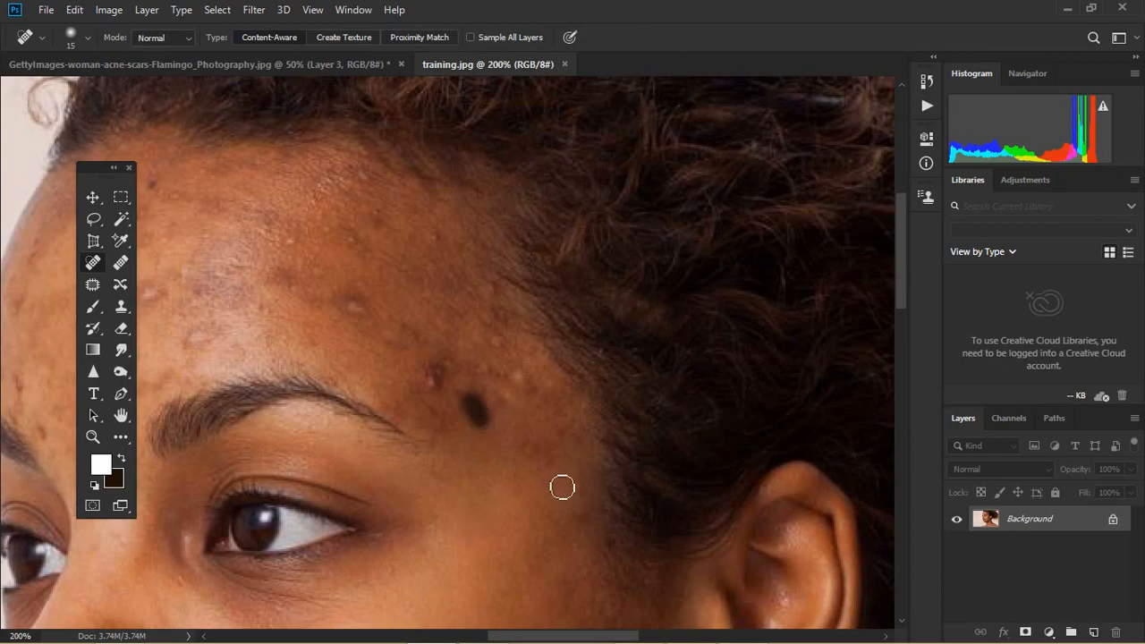
pyautogui.click(433, 379)
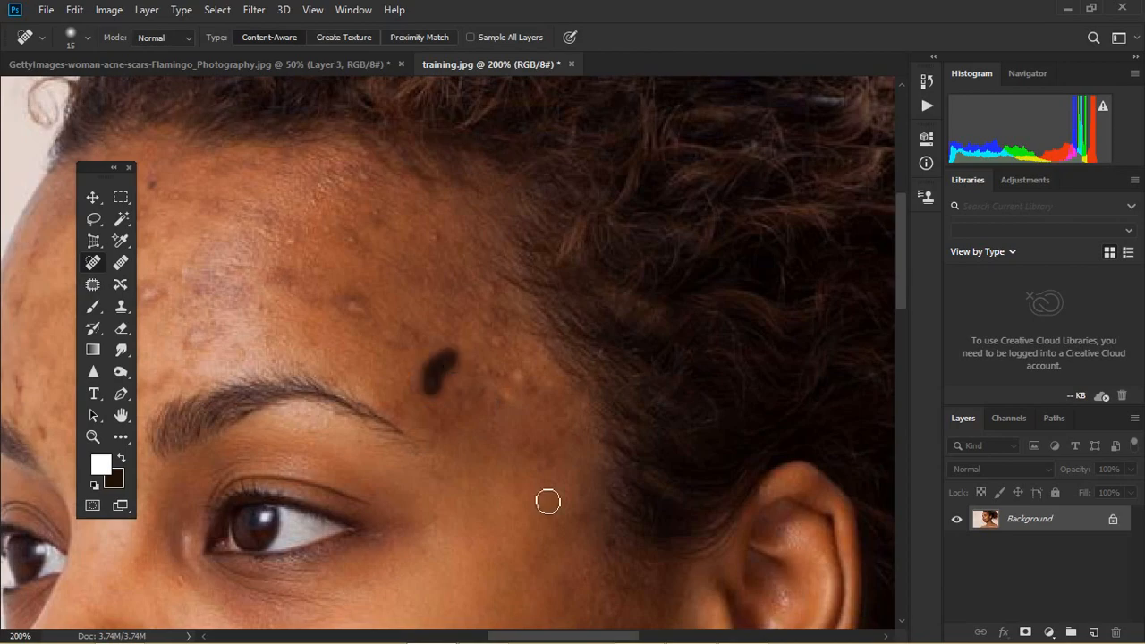
pyautogui.click(516, 372)
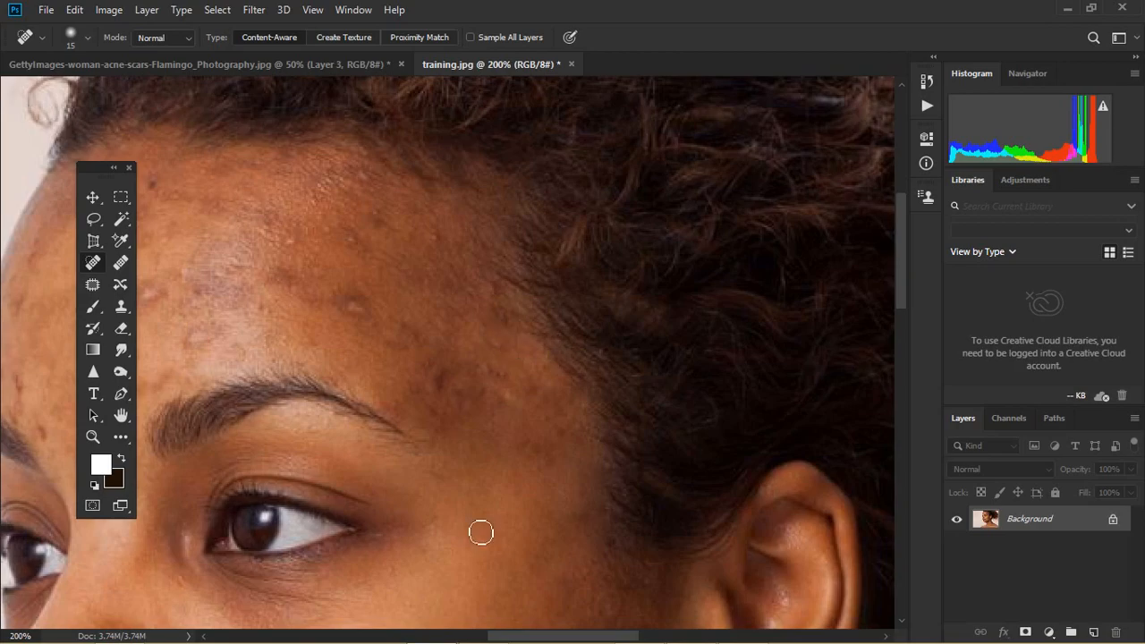
# Step: Remove the spots across the middle and upper forehead, plus the dark mark at the temple, with the Spot Healing Brush
pyautogui.click(363, 313)
pyautogui.moveTo(362, 248)
pyautogui.mouseDown()
pyautogui.moveTo(308, 215)
pyautogui.moveTo(347, 238)
pyautogui.mouseUp()
pyautogui.moveTo(367, 171); pyautogui.dragTo(359, 194)
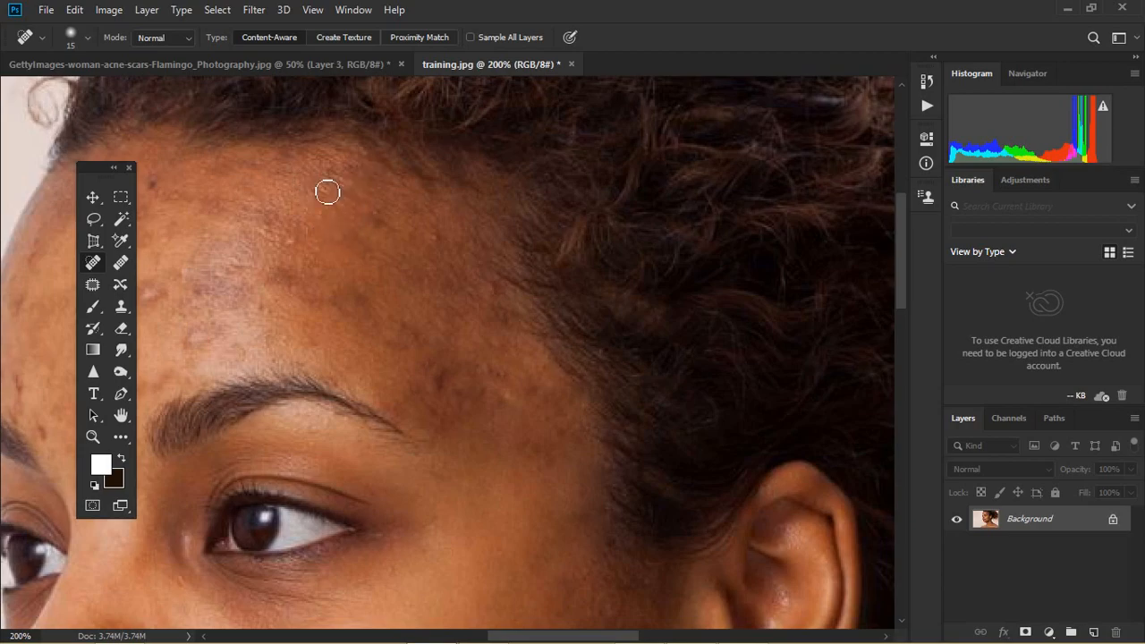
pyautogui.click(147, 181)
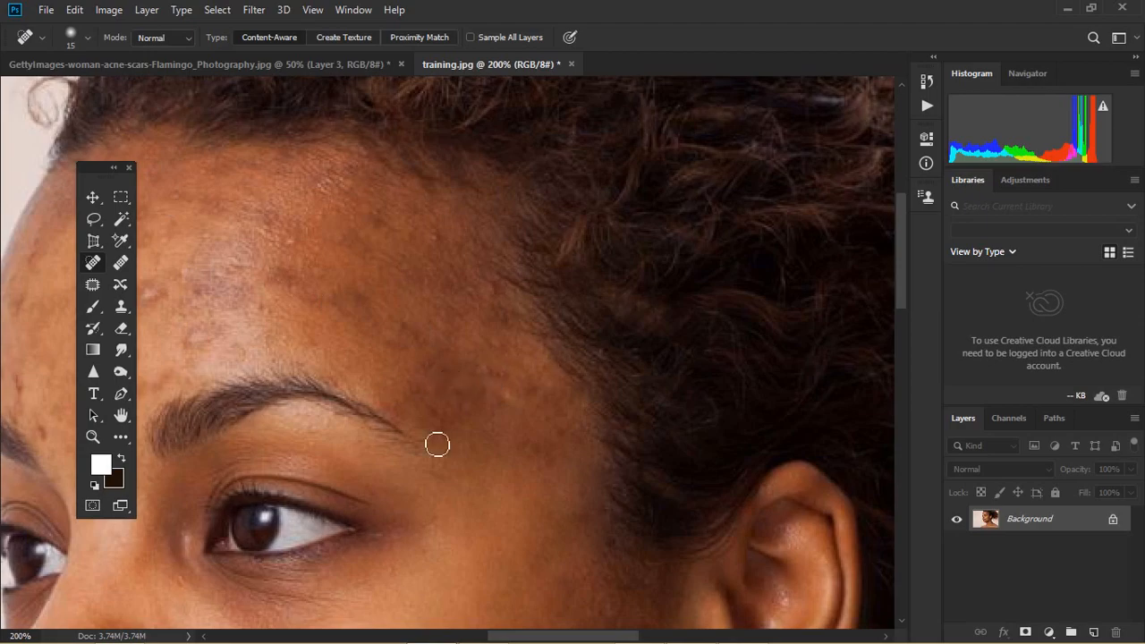
pyautogui.click(460, 392)
# Step: Spot-heal the remaining marks on the forehead above and between the eyebrows
pyautogui.hotkey('ctrl', '-')
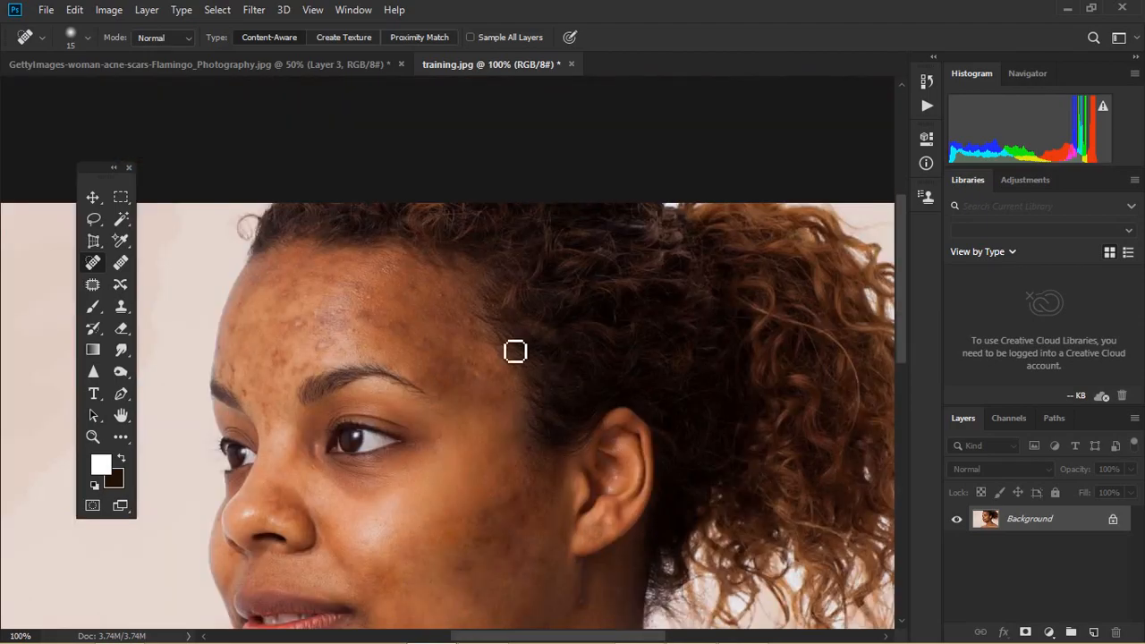
pyautogui.click(322, 347)
pyautogui.click(324, 346)
pyautogui.click(287, 327)
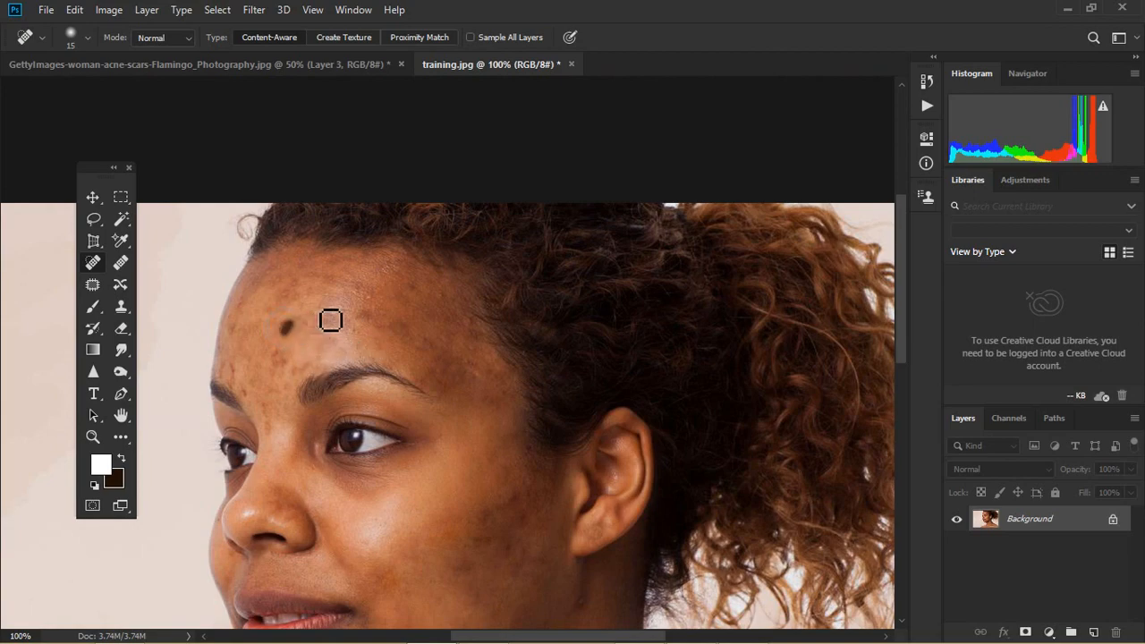
pyautogui.click(282, 367)
pyautogui.click(289, 369)
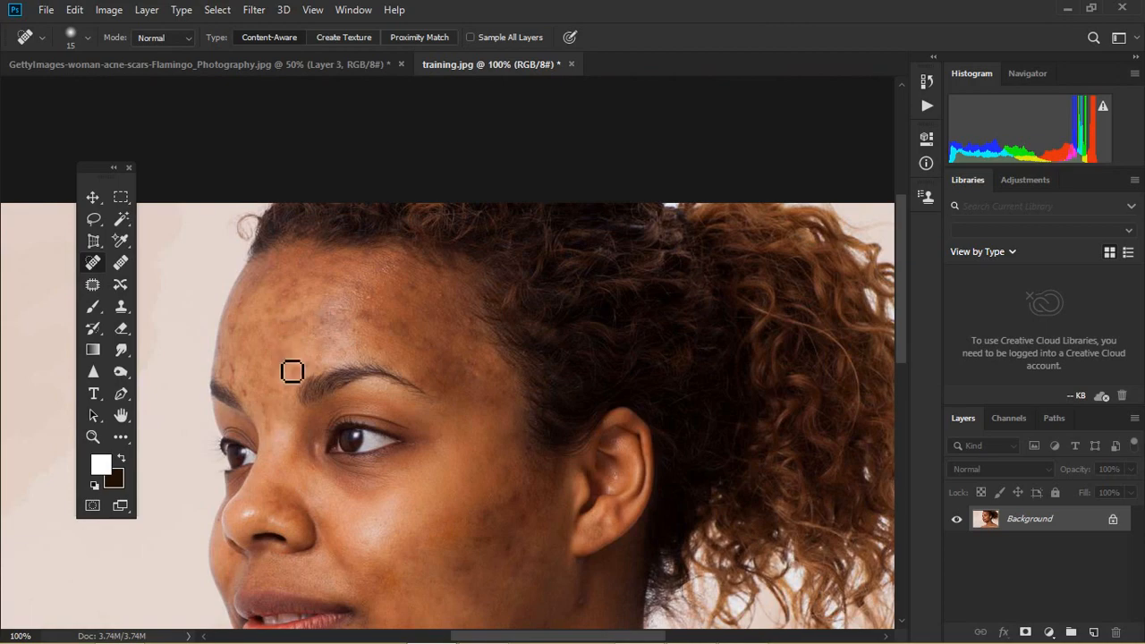
pyautogui.click(274, 349)
# Step: Patch the discoloured areas of the forehead near the hairline and temple from nearby skin using the Patch tool in Source mode, deselecting each patch
pyautogui.click(97, 282)
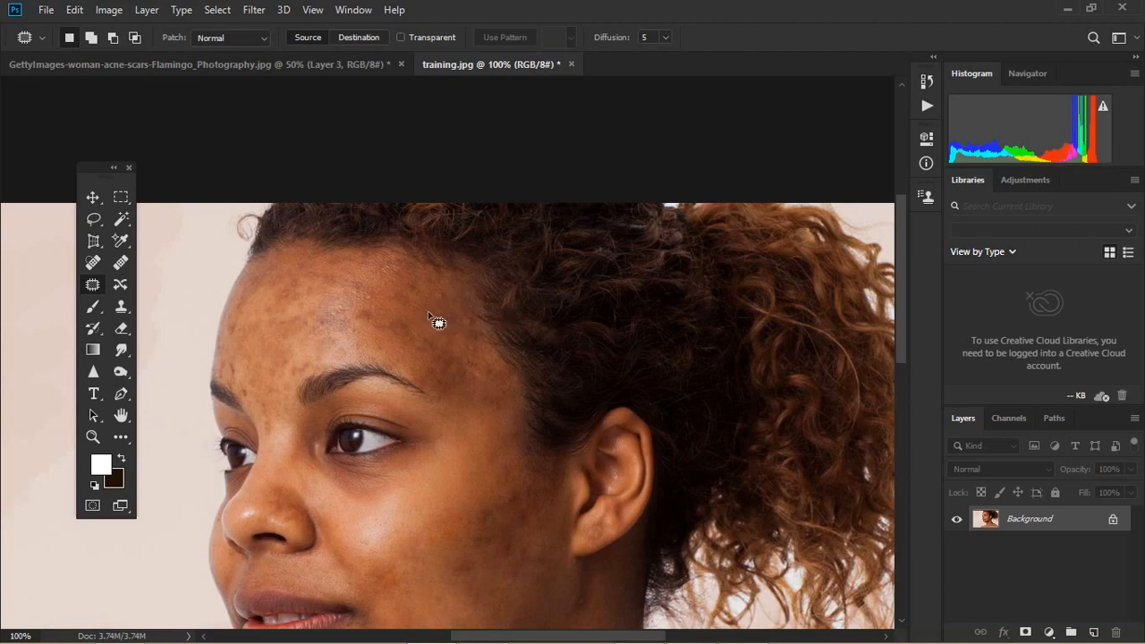
pyautogui.moveTo(436, 309)
pyautogui.mouseDown()
pyautogui.moveTo(449, 292)
pyautogui.moveTo(435, 309)
pyautogui.mouseUp()
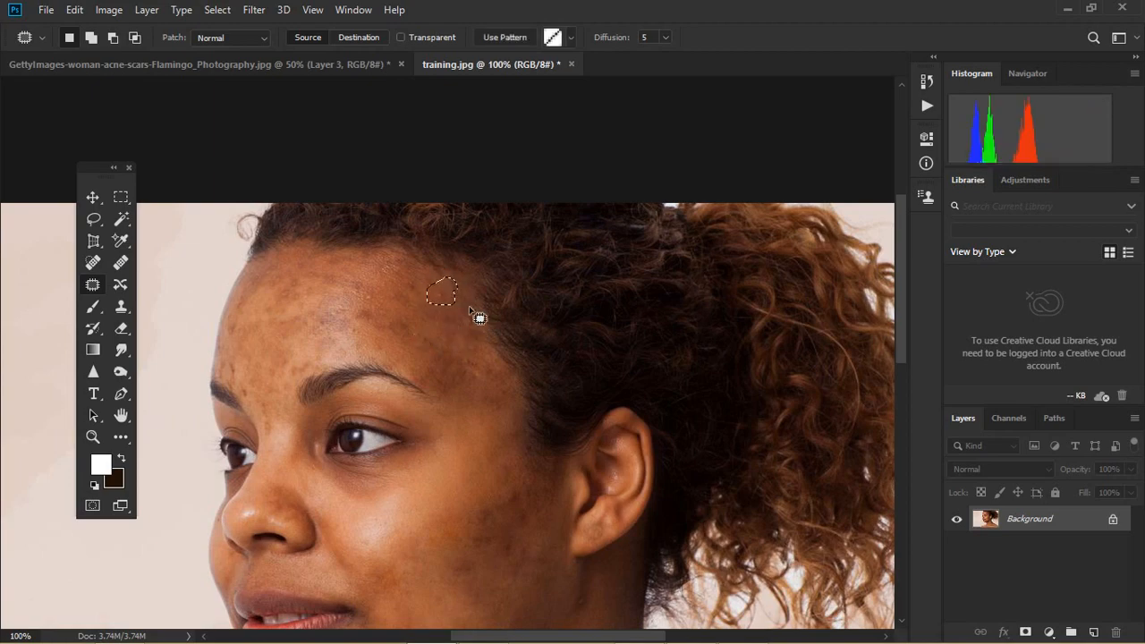
pyautogui.moveTo(441, 291); pyautogui.dragTo(490, 342)
pyautogui.hotkey('ctrl', 'd')
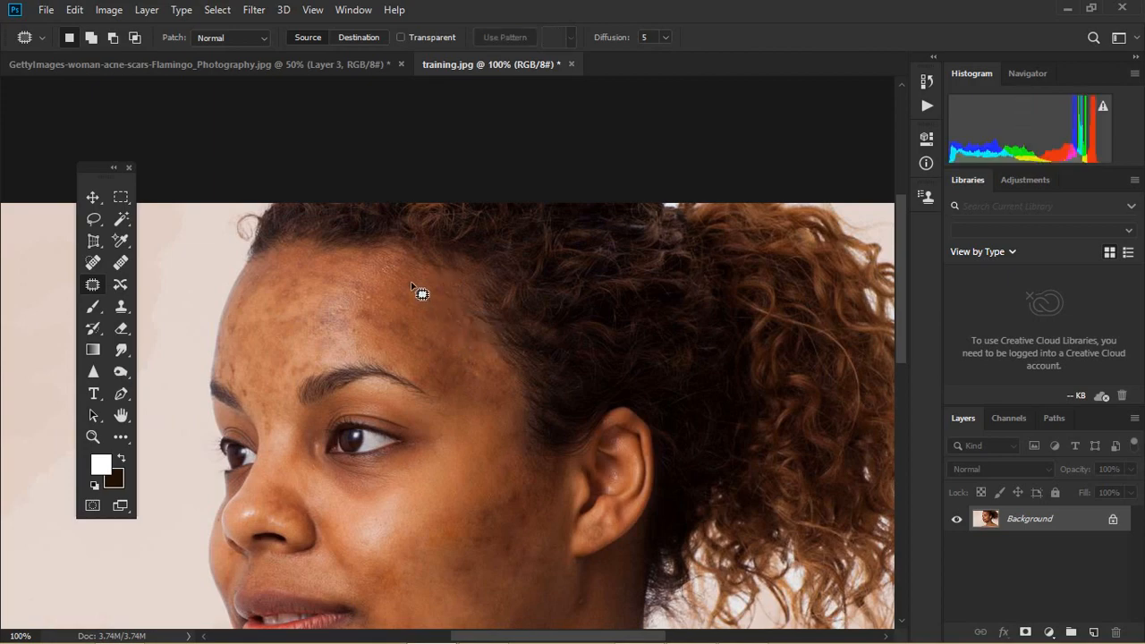
pyautogui.moveTo(404, 276)
pyautogui.mouseDown()
pyautogui.moveTo(384, 276)
pyautogui.moveTo(408, 274)
pyautogui.moveTo(430, 295)
pyautogui.moveTo(376, 299)
pyautogui.moveTo(380, 307)
pyautogui.moveTo(412, 306)
pyautogui.moveTo(384, 276)
pyautogui.moveTo(478, 319)
pyautogui.moveTo(463, 328)
pyautogui.moveTo(438, 307)
pyautogui.mouseUp()
pyautogui.hotkey('ctrl', 'd')
pyautogui.click(465, 341)
pyautogui.click(471, 354)
# Step: Heal the dark marks on the woman's cheek with the Healing Brush at size 20, sampling clean skin beside them
pyautogui.moveTo(908, 363)
pyautogui.mouseDown()
pyautogui.moveTo(917, 376)
pyautogui.moveTo(914, 363)
pyautogui.mouseUp()
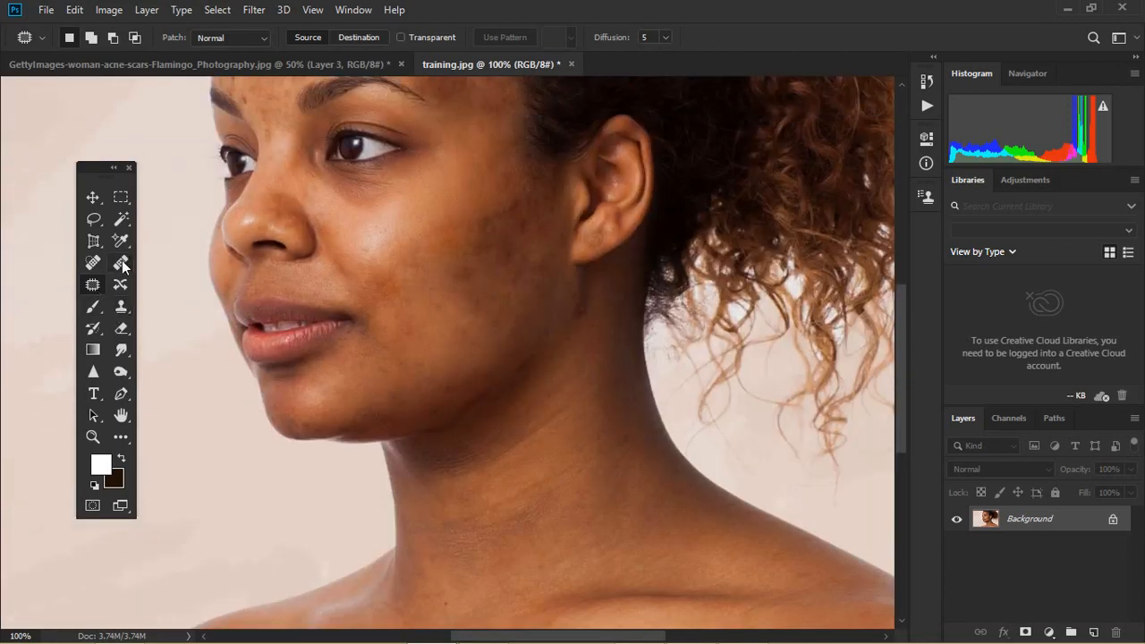
pyautogui.click(121, 262)
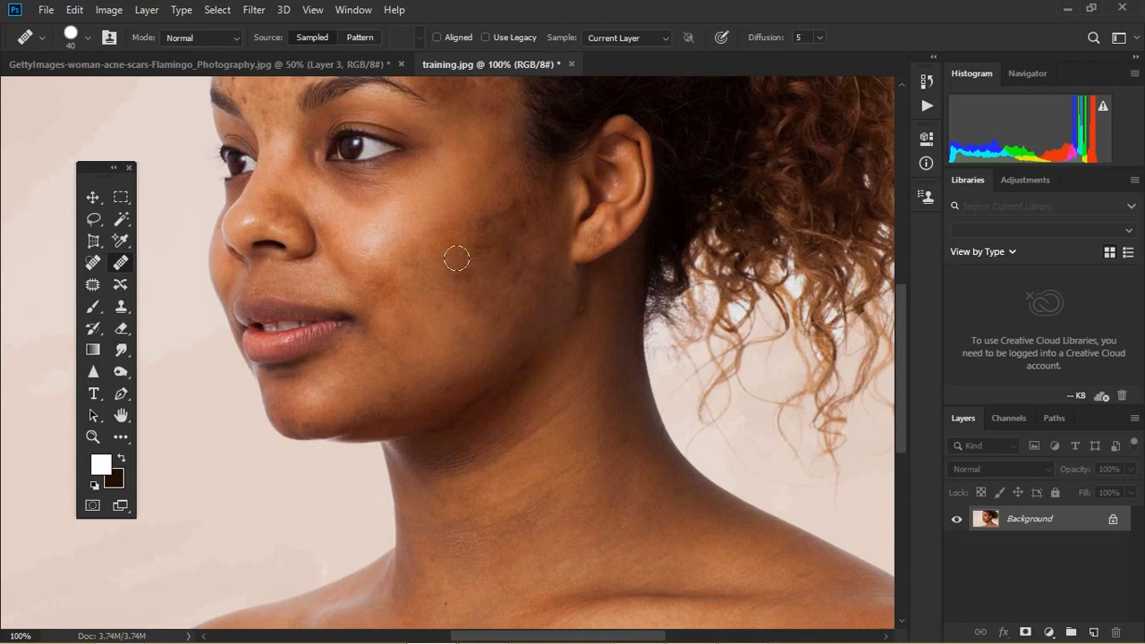
pyautogui.press('[')
pyautogui.press('[')
pyautogui.press('[')
pyautogui.keyDown('alt'); pyautogui.click(467, 202); pyautogui.keyUp('alt')
pyautogui.click(485, 201)
pyautogui.click(490, 223)
pyautogui.click(485, 248)
pyautogui.click(541, 257)
# Step: Heal the blemishes along the jaw and neck with the Healing Brush, resampling skin below the ear for the marks there
pyautogui.click(463, 411)
pyautogui.click(482, 453)
pyautogui.click(552, 477)
pyautogui.click(552, 525)
pyautogui.keyDown('alt'); pyautogui.click(571, 337); pyautogui.keyUp('alt')
pyautogui.click(581, 315)
pyautogui.click(573, 328)
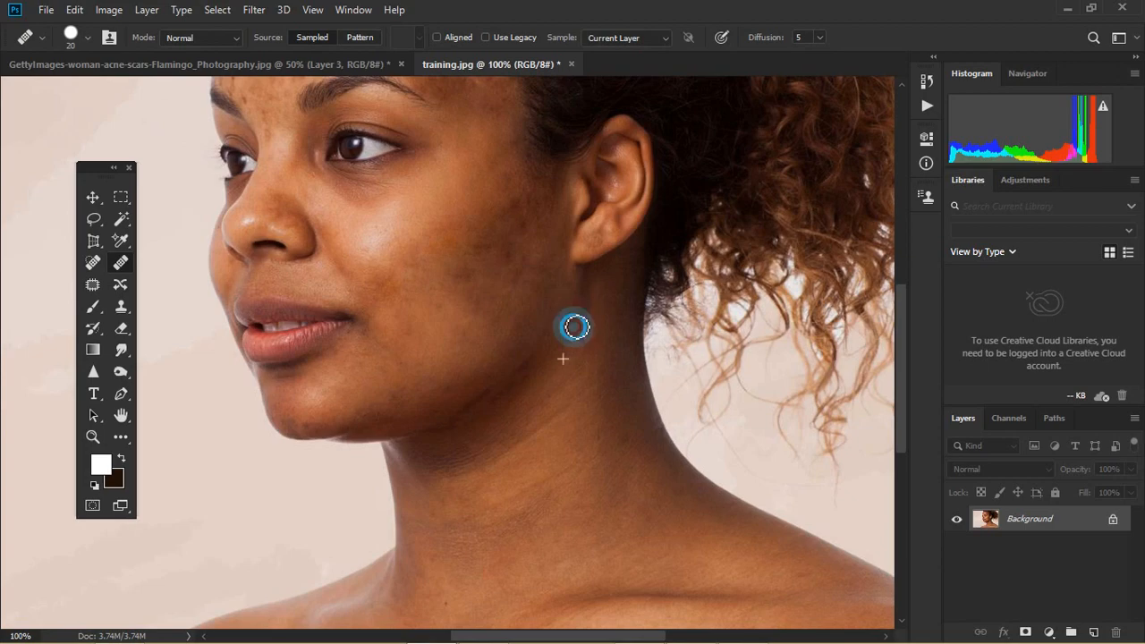
pyautogui.click(521, 558)
# Step: Heal one spot on the cheek beside the nose and another on the bridge of the nose
pyautogui.click(349, 238)
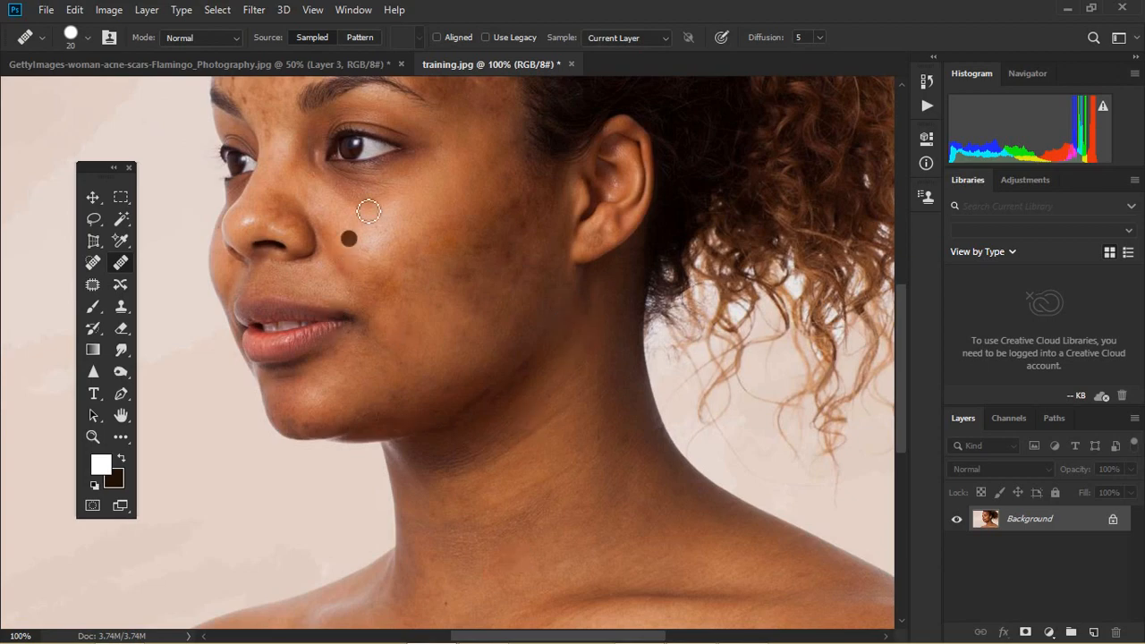
pyautogui.click(270, 166)
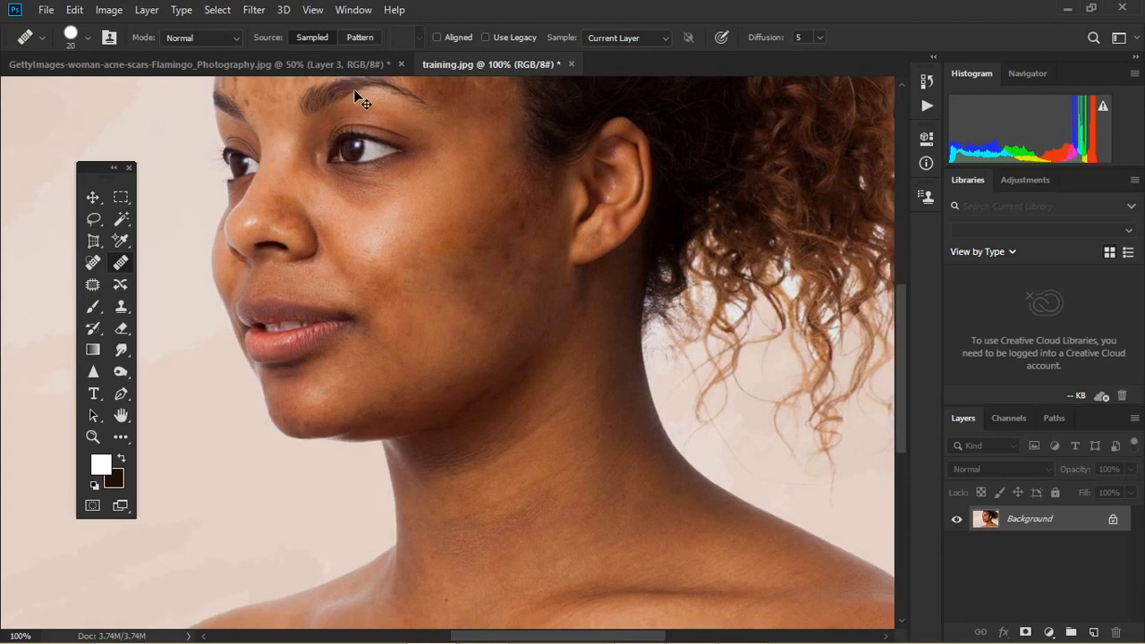
pyautogui.hotkey('ctrl', '-')
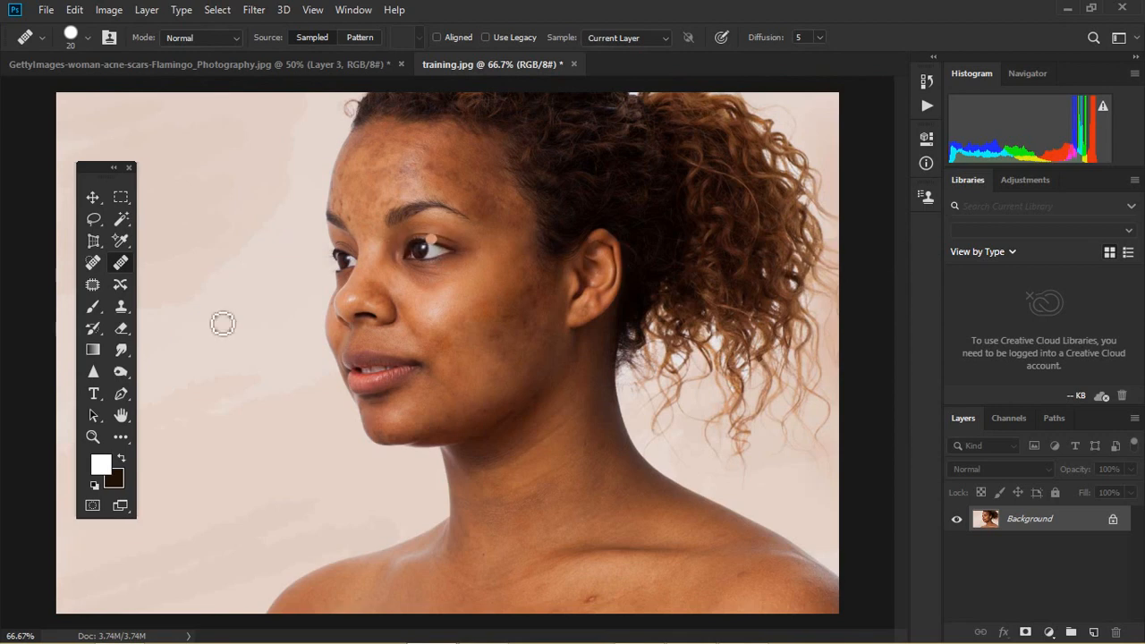
# Step: Activate the Move tool and examine the retouched portrait at different magnifications
pyautogui.click(91, 285)
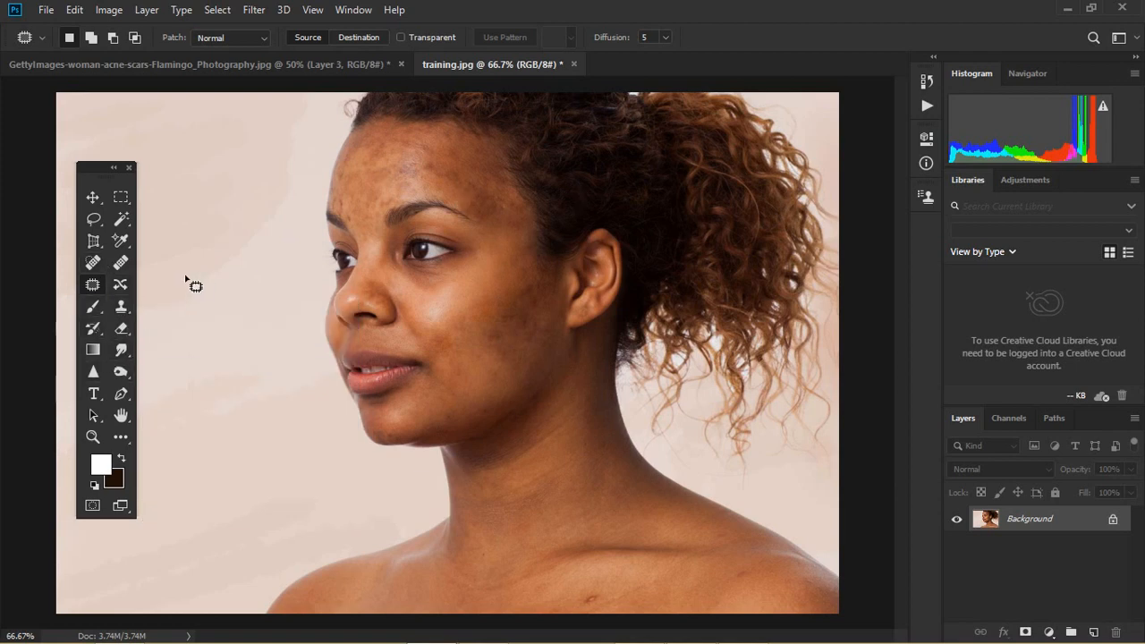
pyautogui.click(94, 197)
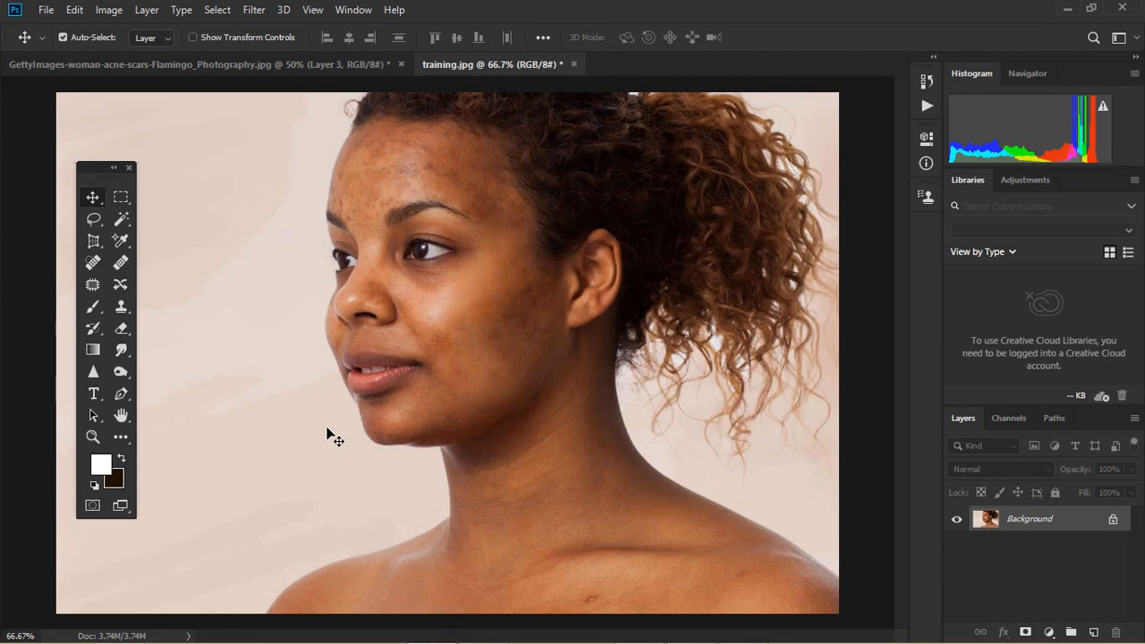
pyautogui.hotkey('ctrl', '+')
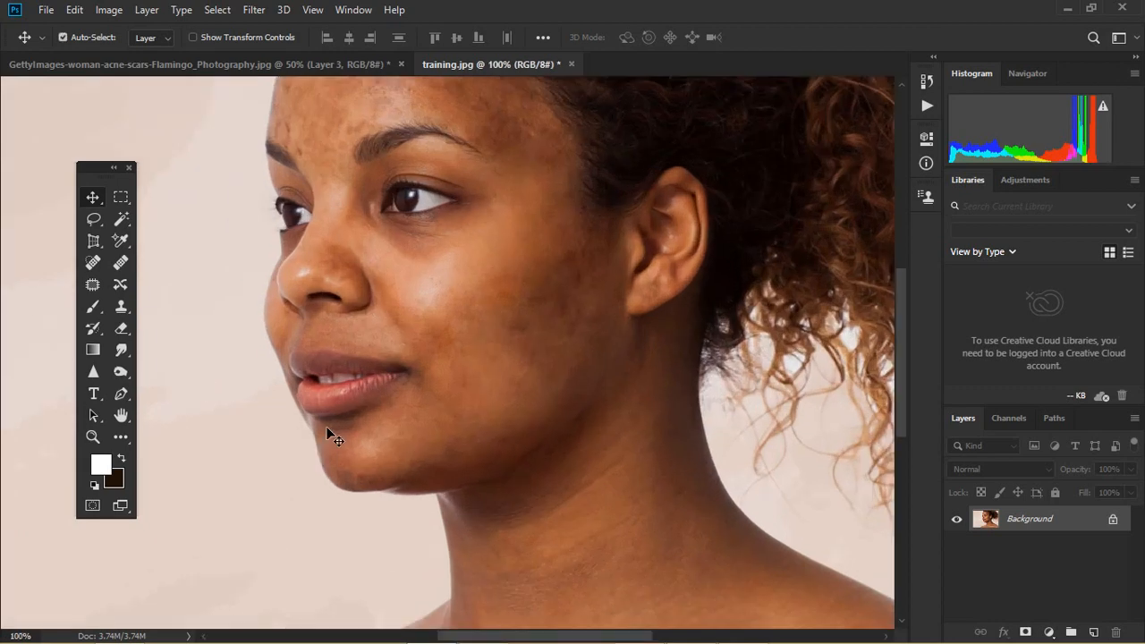
pyautogui.hotkey('ctrl', '-')
pyautogui.hotkey('ctrl', '-')
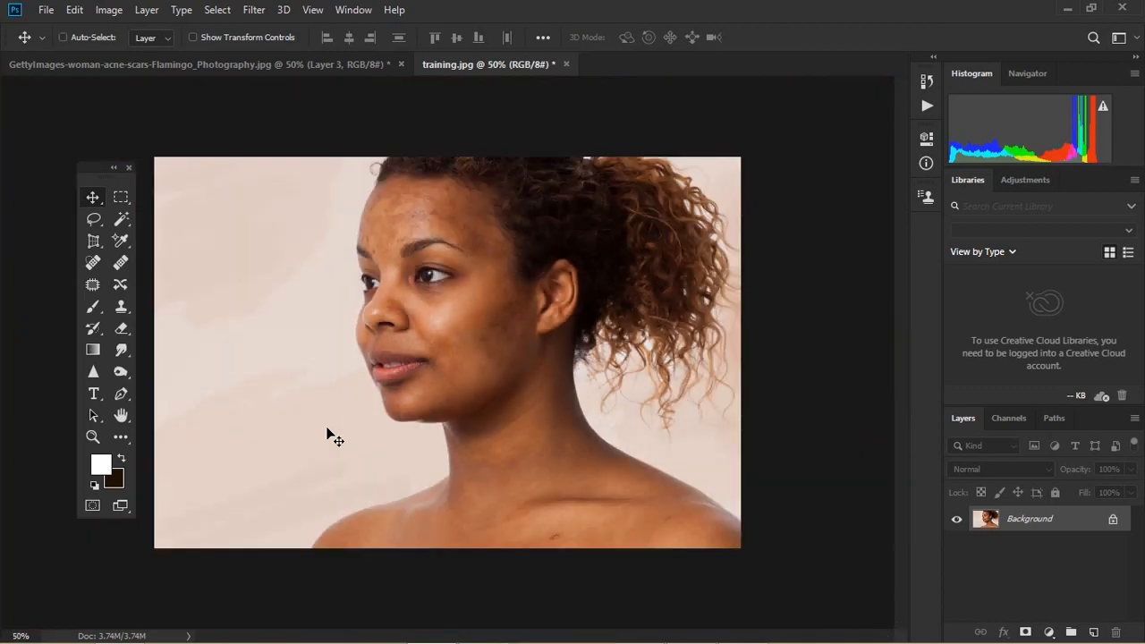
pyautogui.hotkey('ctrl', '+')
pyautogui.hotkey('ctrl', '+')
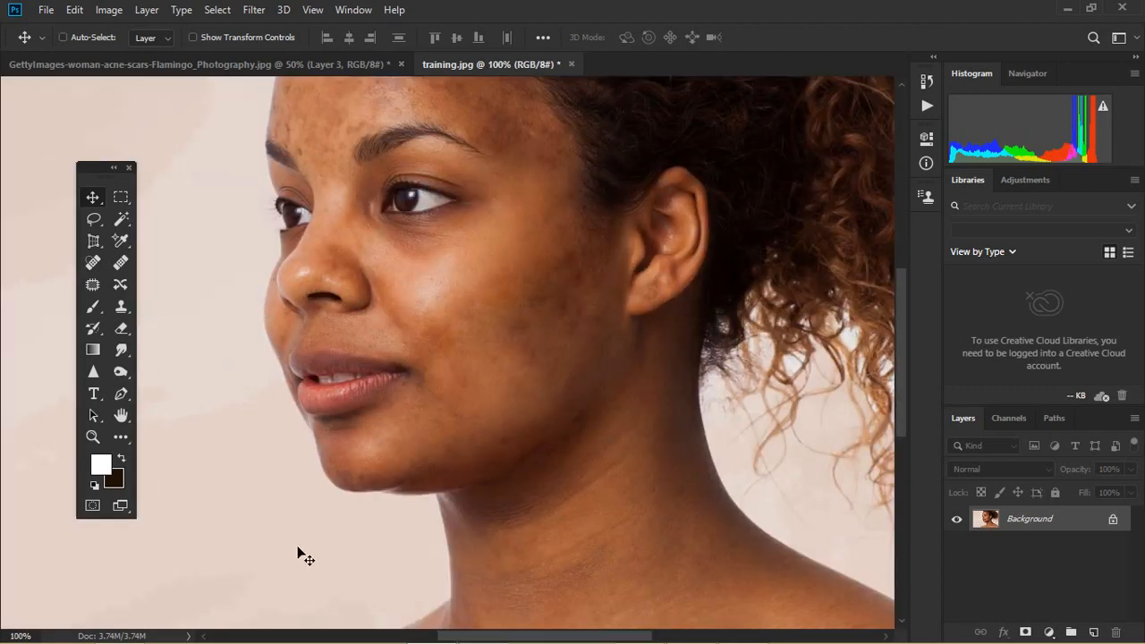
pyautogui.hotkey('ctrl', '-')
pyautogui.hotkey('ctrl', '+')
pyautogui.hotkey('ctrl', '-')
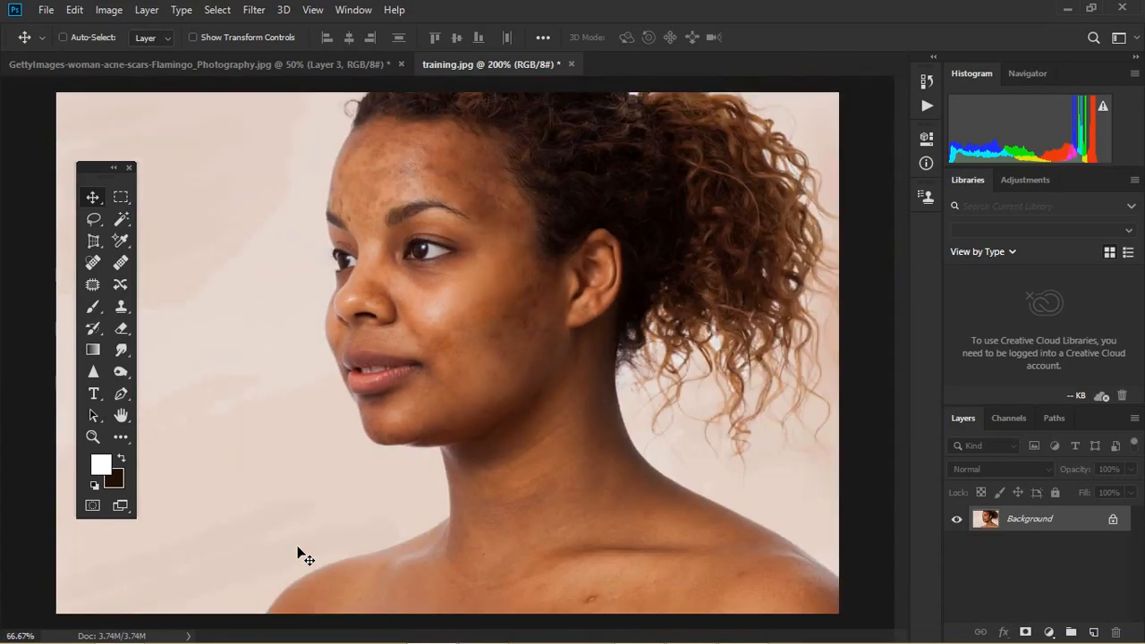